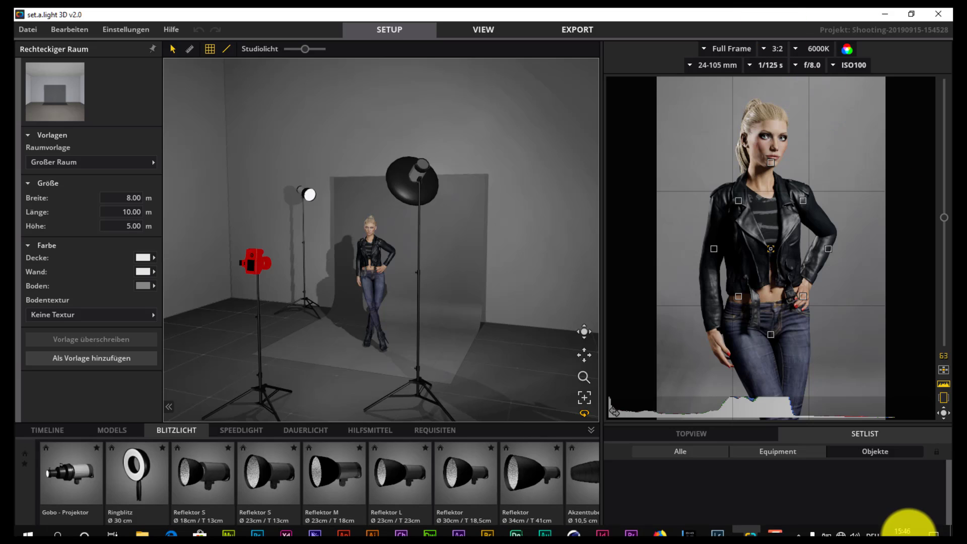
Step: Check the system volume control, then browse the project file and editing menus
{"action": "left_click", "coordinate": [855, 526]}
{"action": "left_click", "coordinate": [854, 525]}
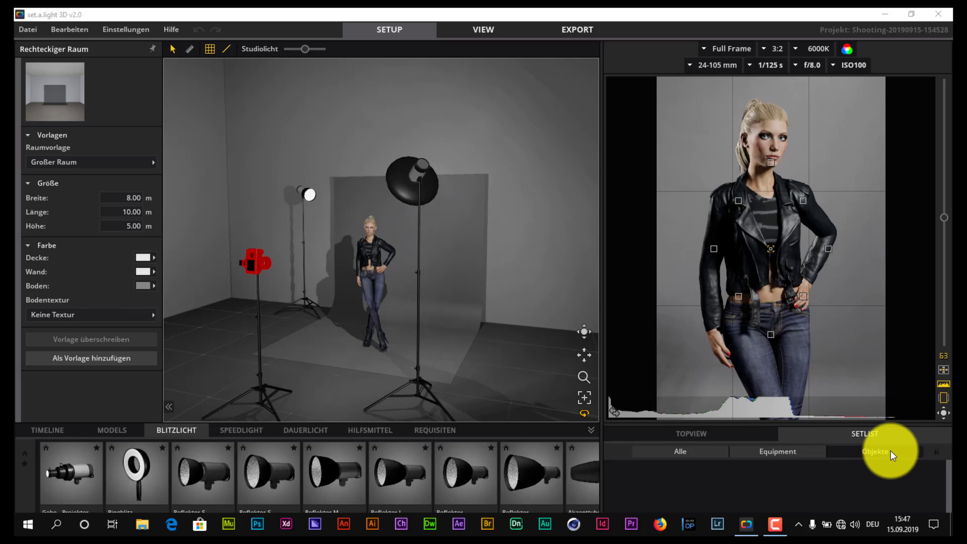
{"action": "left_click_drag", "start_coordinate": [394, 157], "coordinate": [426, 143]}
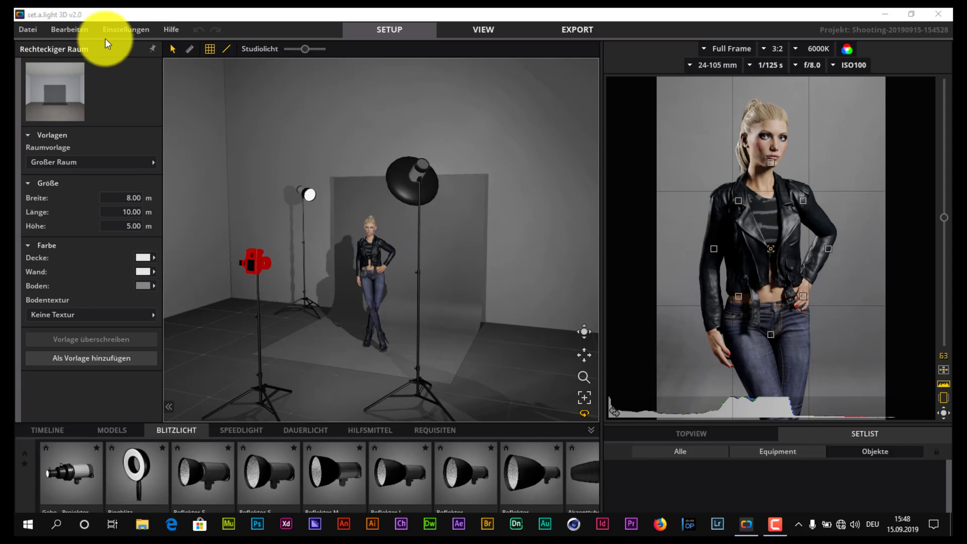
{"action": "left_click", "coordinate": [30, 30]}
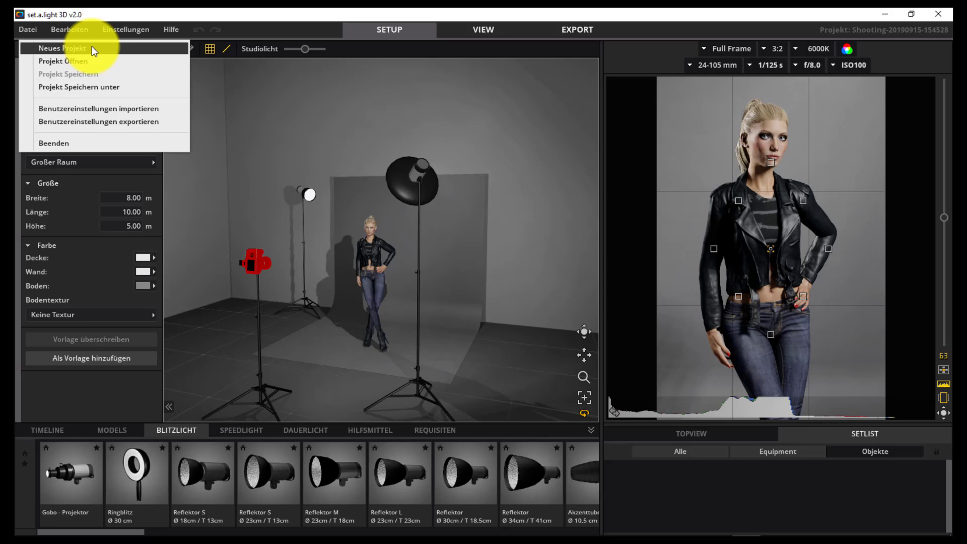
{"action": "left_click", "coordinate": [57, 35]}
{"action": "left_click", "coordinate": [62, 30]}
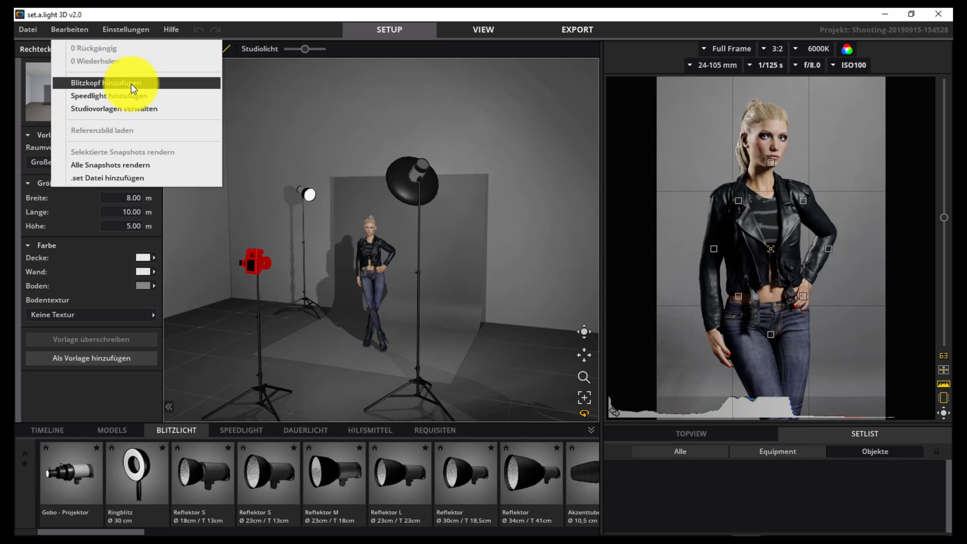
{"action": "left_click", "coordinate": [159, 176]}
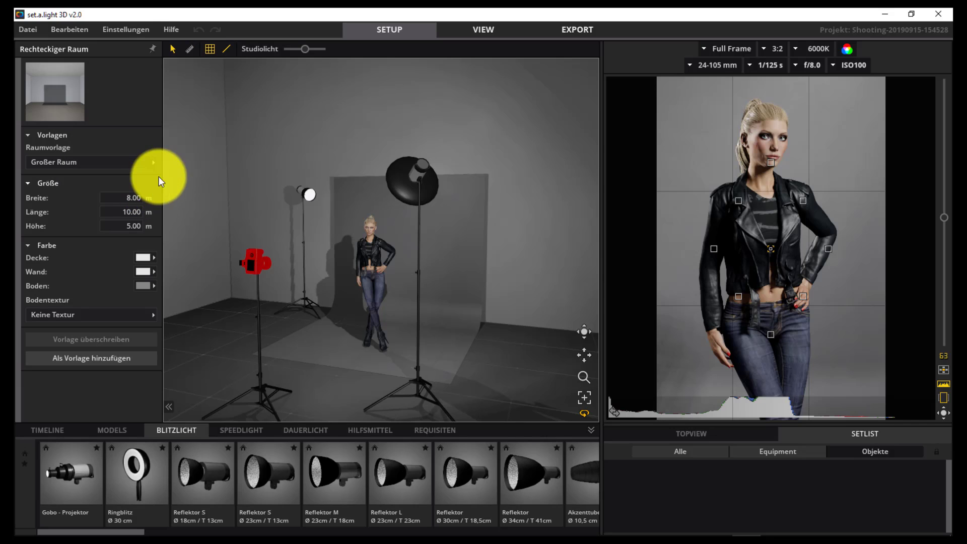
Step: In the program settings, toggle the lens flare effect and turn on the laser pointer
{"action": "left_click", "coordinate": [122, 29]}
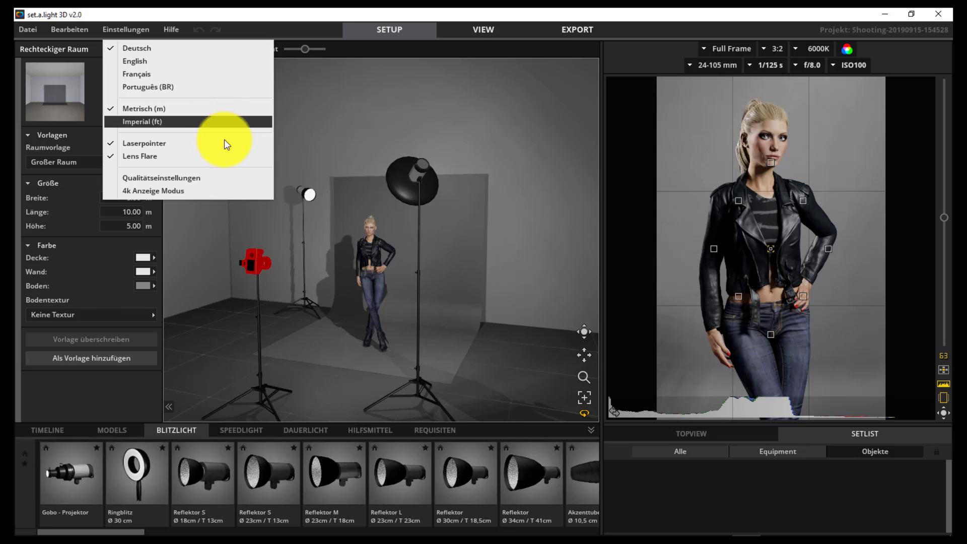
{"action": "left_click", "coordinate": [231, 155]}
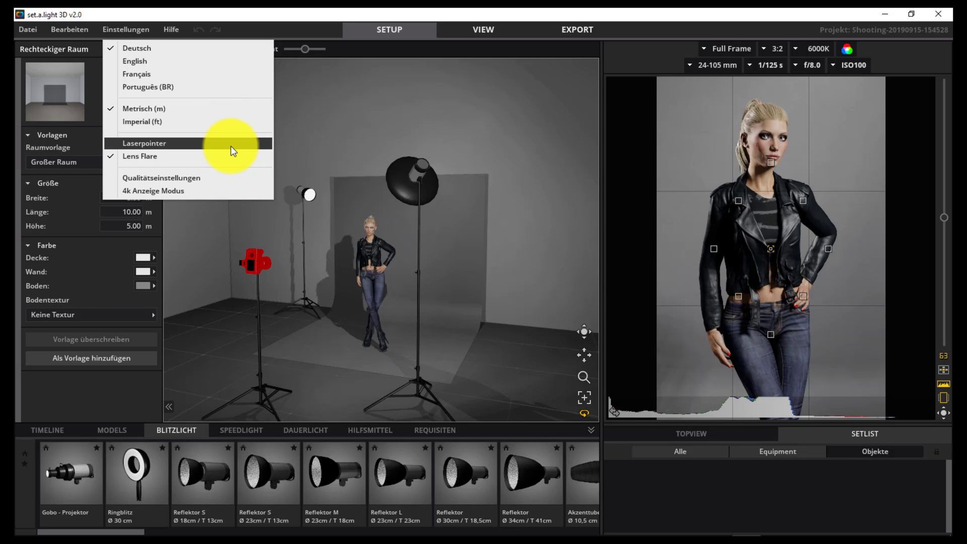
{"action": "left_click", "coordinate": [230, 146]}
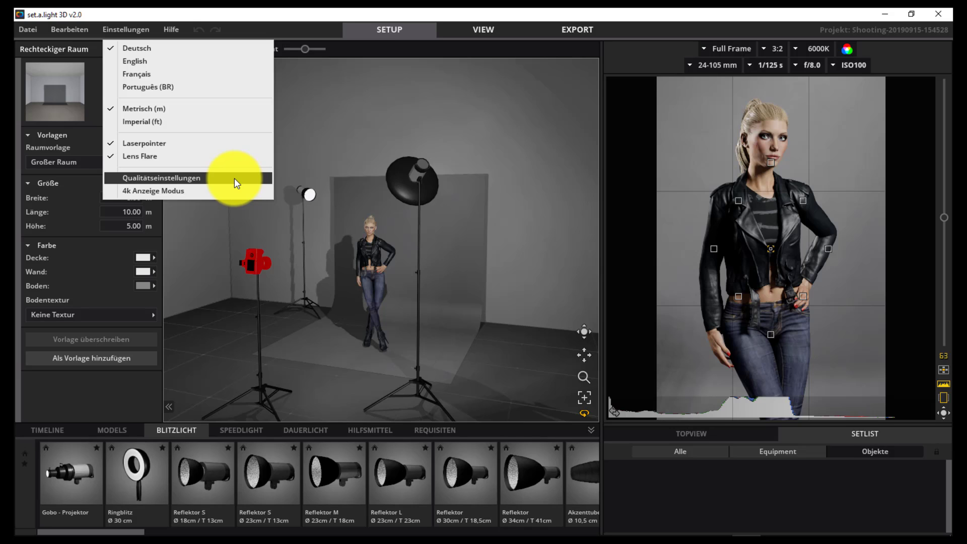
{"action": "left_click", "coordinate": [170, 29]}
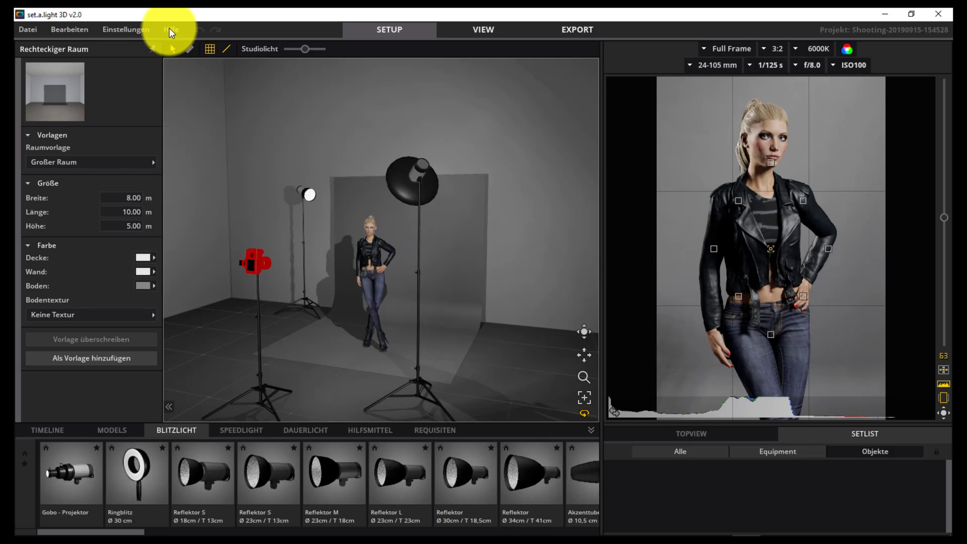
{"action": "left_click", "coordinate": [128, 28]}
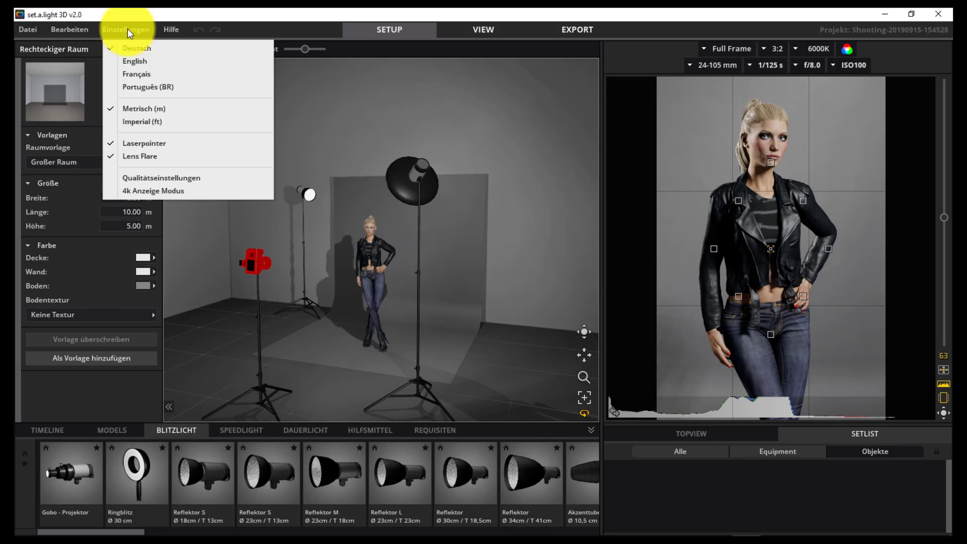
{"action": "left_click", "coordinate": [174, 34]}
Step: Browse the help options and preview the view and export workspaces, returning to studio setup
{"action": "left_click", "coordinate": [174, 34]}
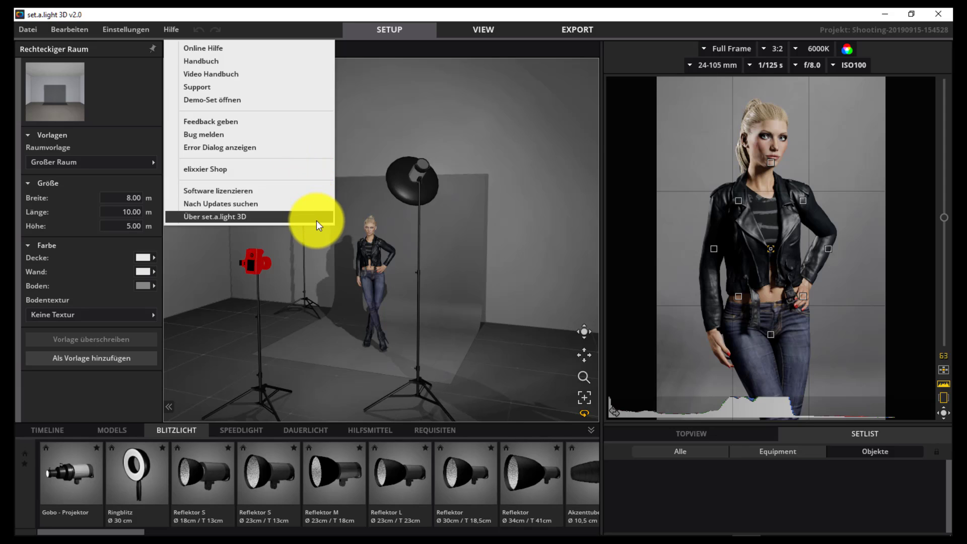
{"action": "left_click", "coordinate": [477, 31]}
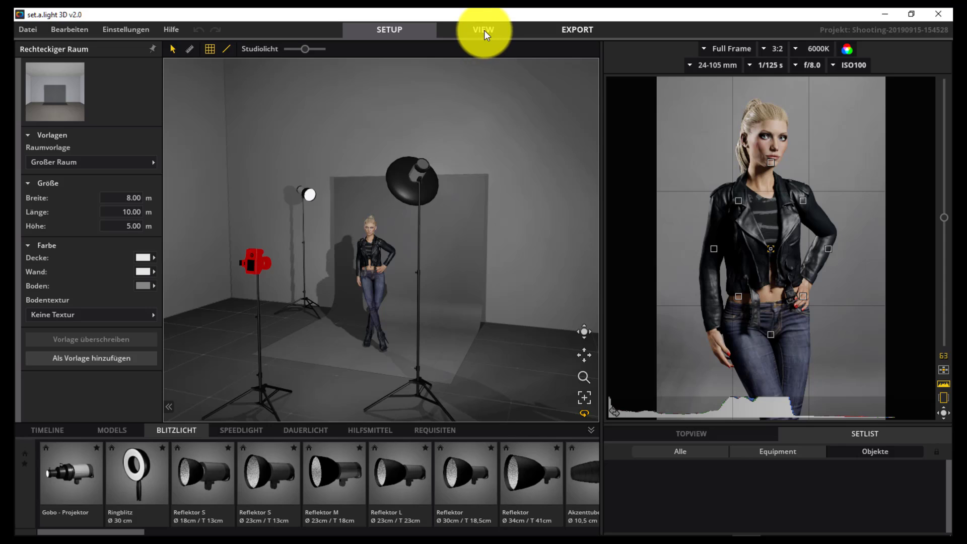
{"action": "left_click", "coordinate": [484, 30]}
{"action": "left_click", "coordinate": [593, 33]}
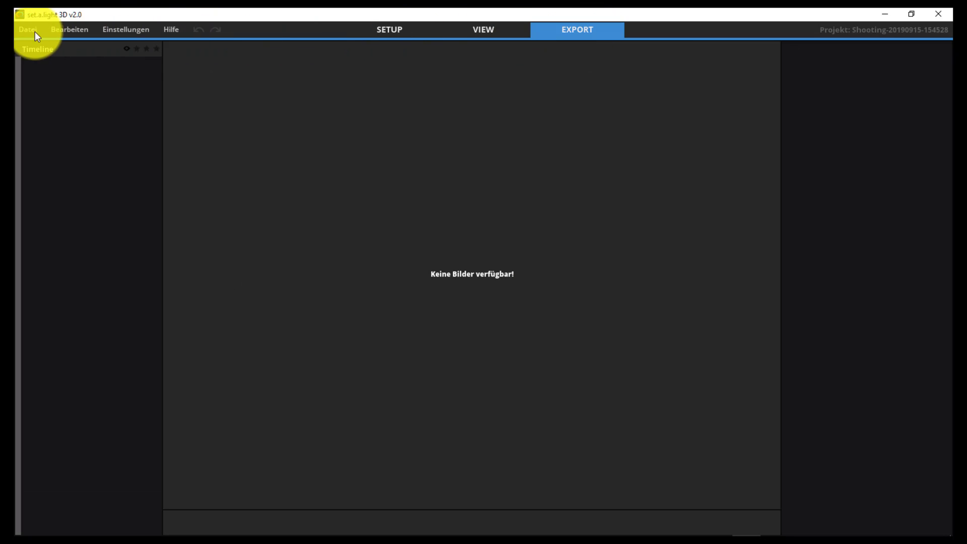
{"action": "left_click", "coordinate": [396, 30]}
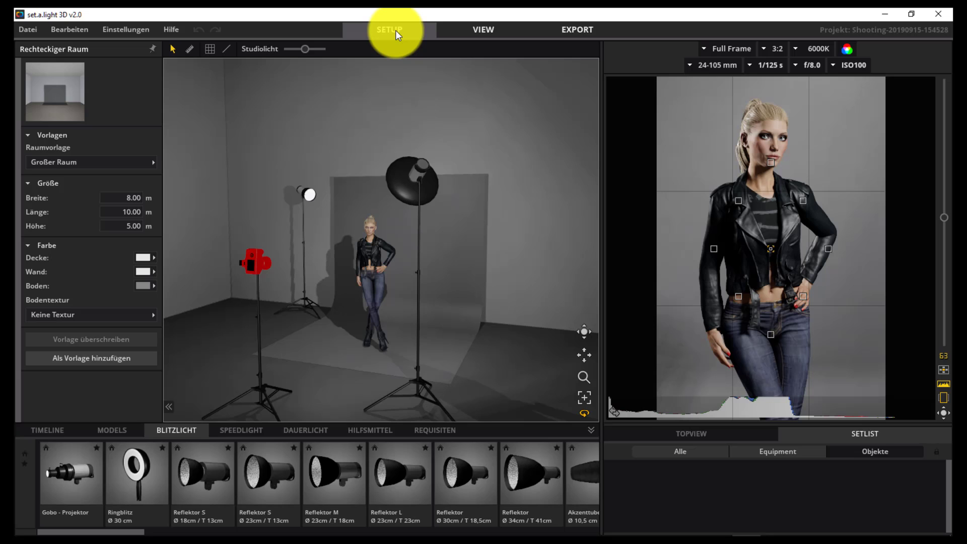
Step: Show the timeline and models library, then select Victoria to see her 176 cm height
{"action": "left_click", "coordinate": [55, 433]}
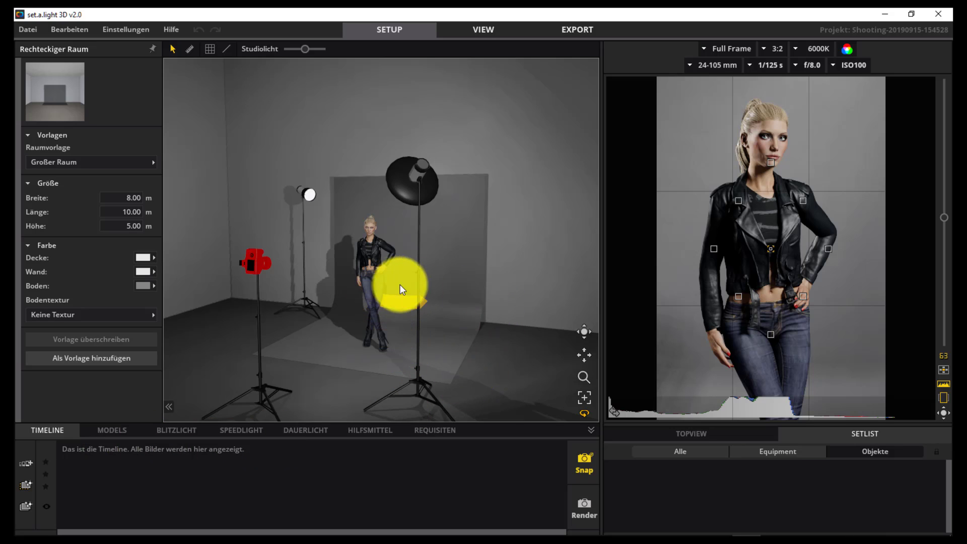
{"action": "mouse_move", "coordinate": [372, 287]}
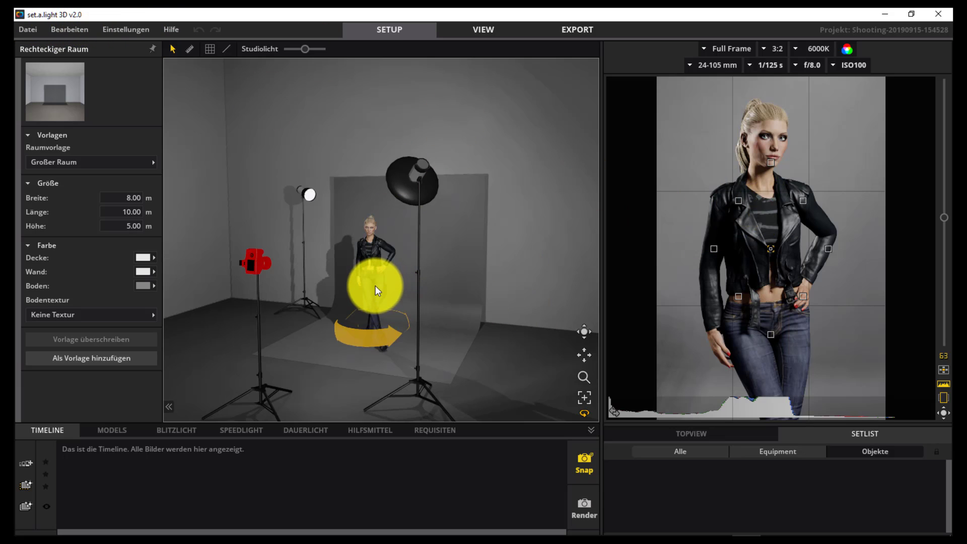
{"action": "left_click", "coordinate": [105, 432]}
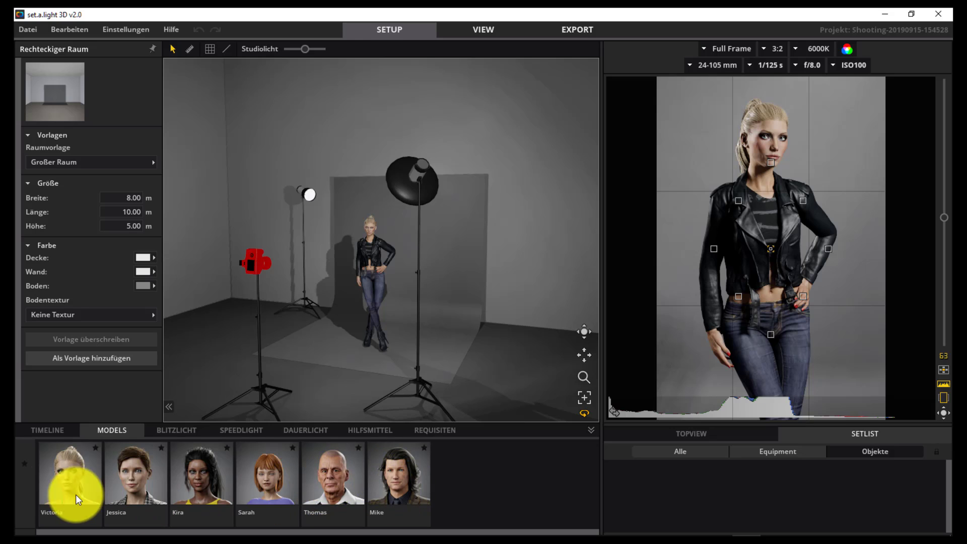
{"action": "left_click", "coordinate": [65, 477]}
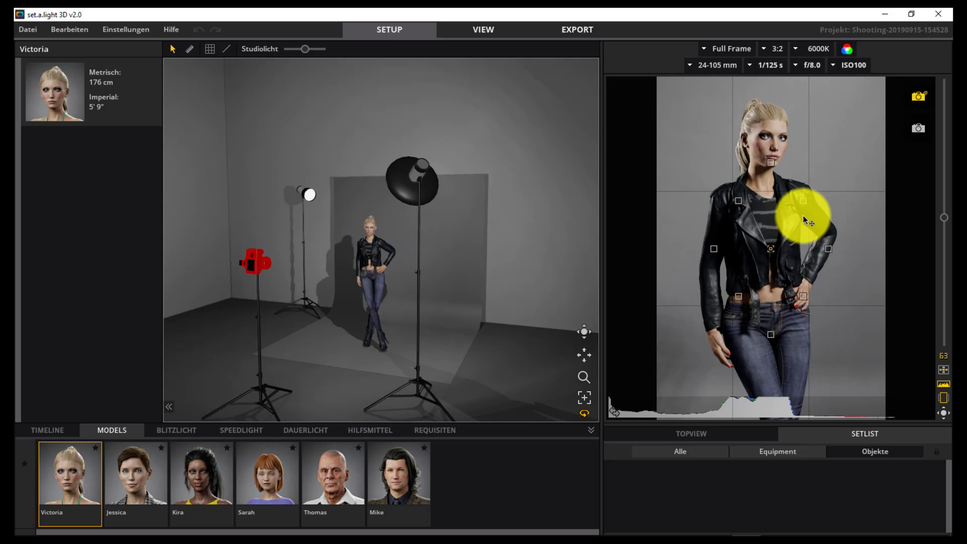
Step: Try Victoria's hairstyles, including ponytail, short, long and curly, and settle on the wide-brimmed hat
{"action": "left_click", "coordinate": [379, 287]}
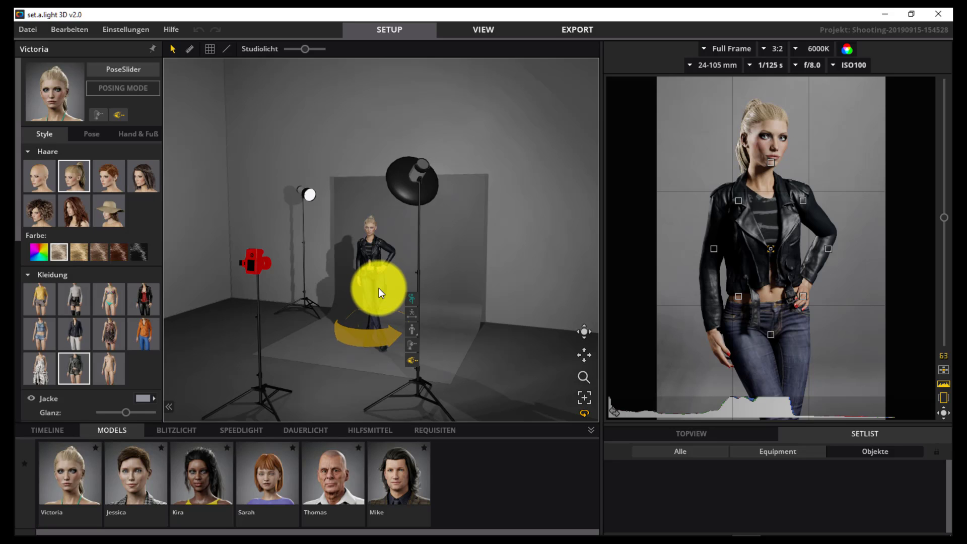
{"action": "left_click", "coordinate": [39, 176]}
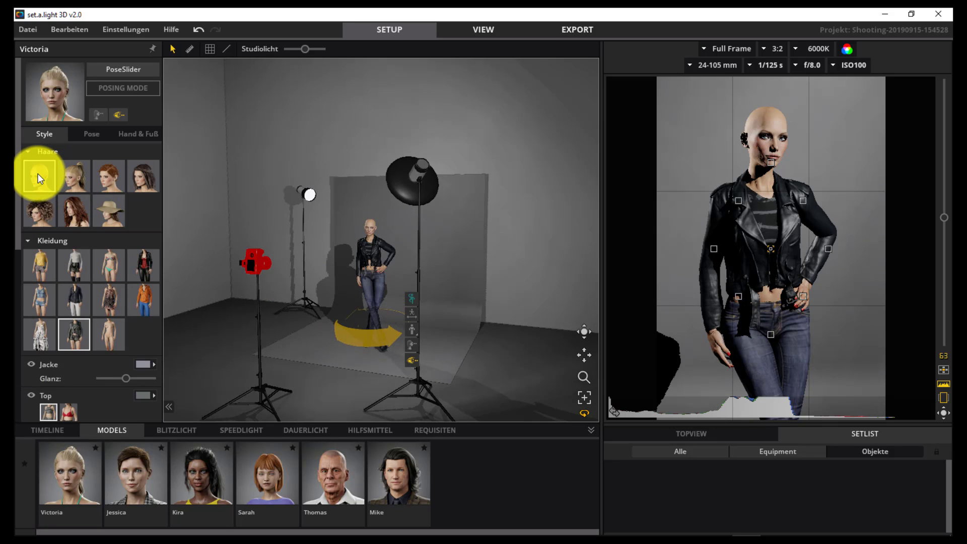
{"action": "left_click", "coordinate": [74, 178]}
{"action": "left_click", "coordinate": [108, 180]}
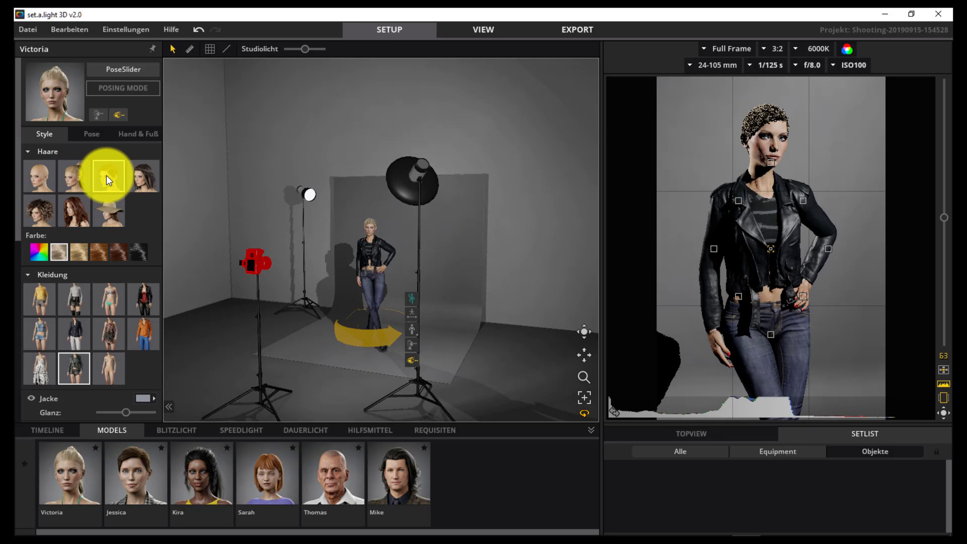
{"action": "left_click", "coordinate": [154, 184]}
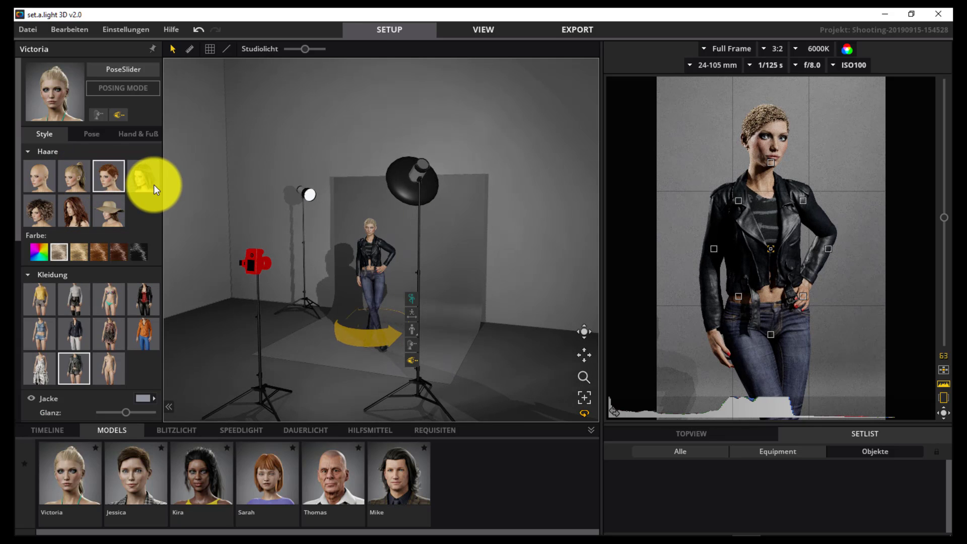
{"action": "left_click", "coordinate": [43, 219]}
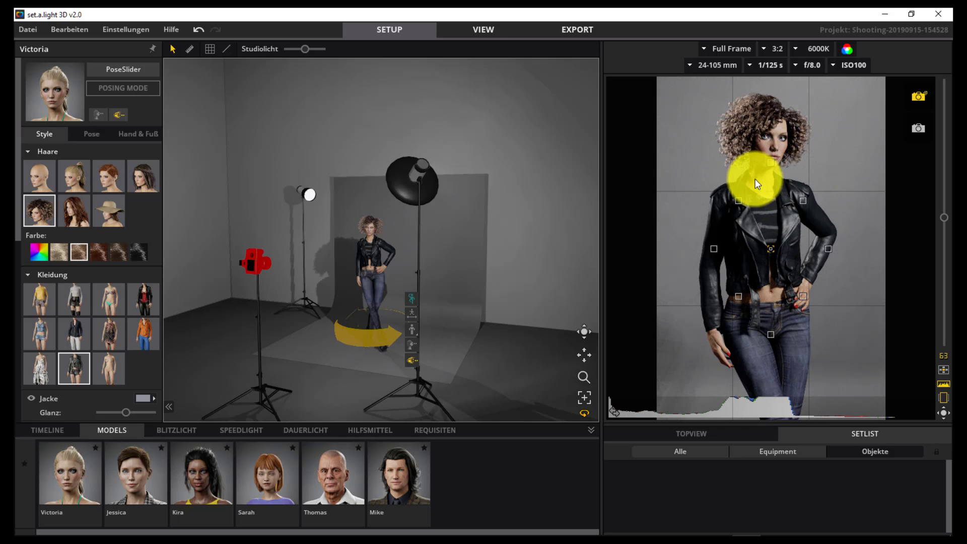
{"action": "left_click", "coordinate": [81, 216]}
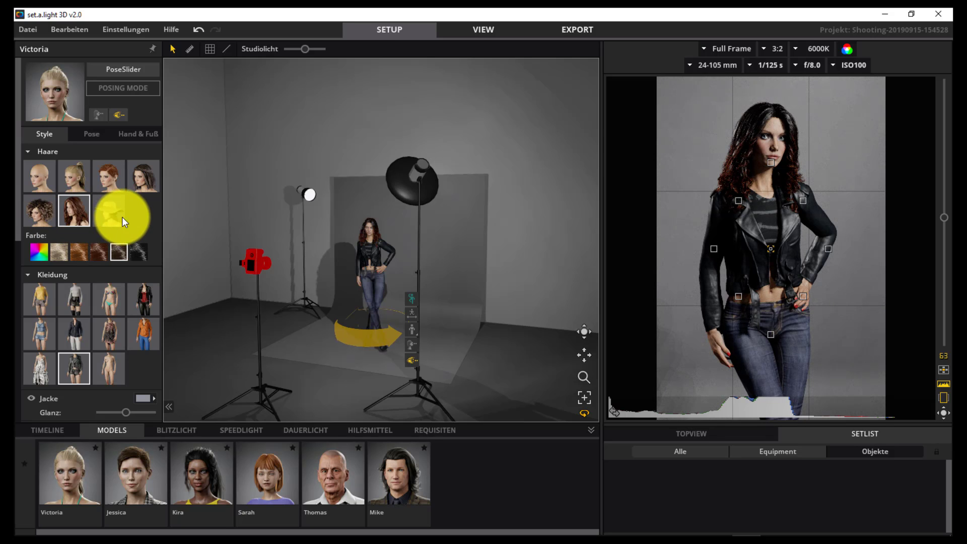
{"action": "left_click", "coordinate": [109, 221]}
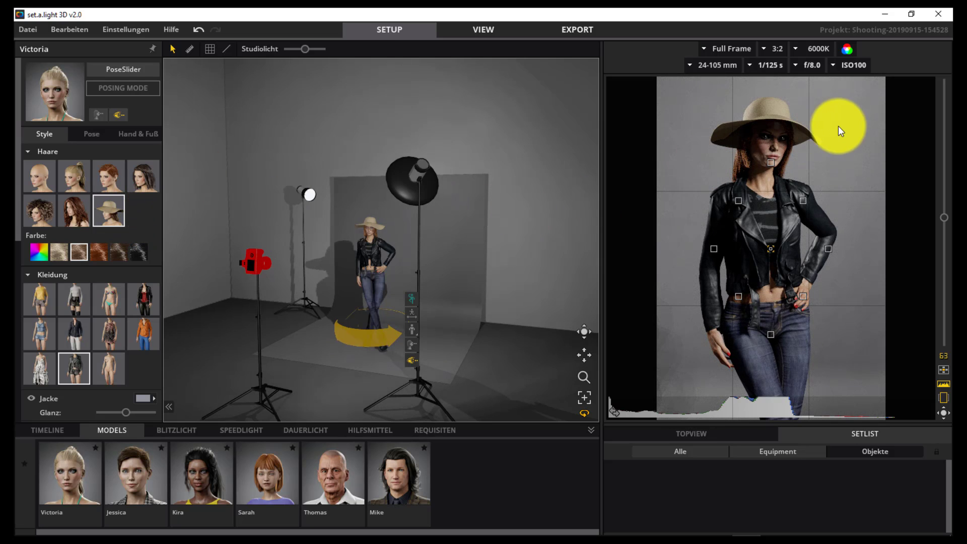
{"action": "mouse_move", "coordinate": [770, 250]}
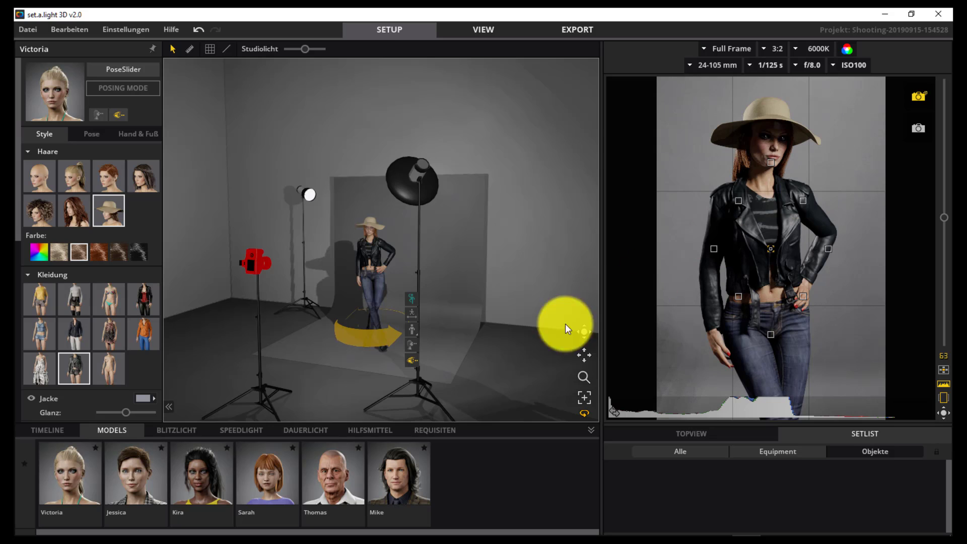
Step: Try dark red, blonde and black hair colours, ending on reddish brown
{"action": "left_click", "coordinate": [99, 253]}
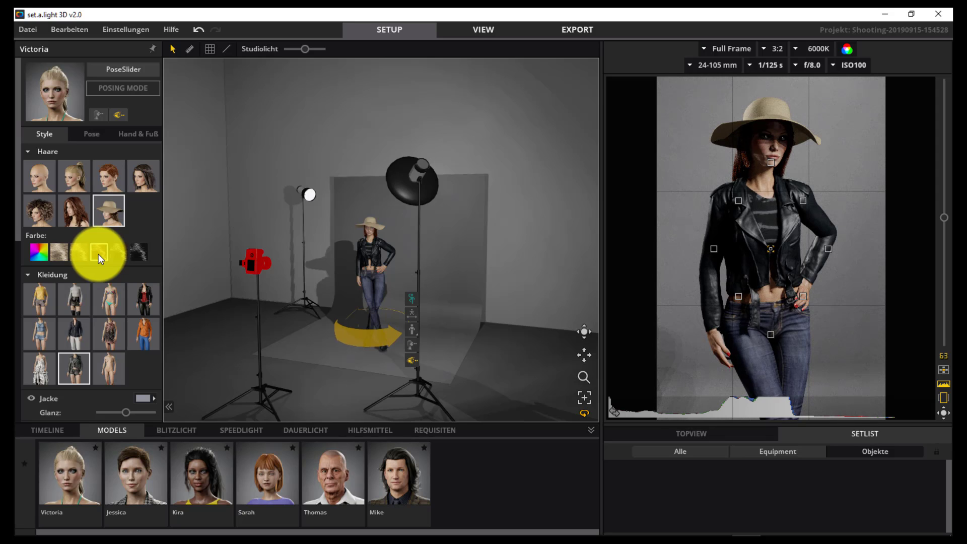
{"action": "left_click", "coordinate": [61, 253]}
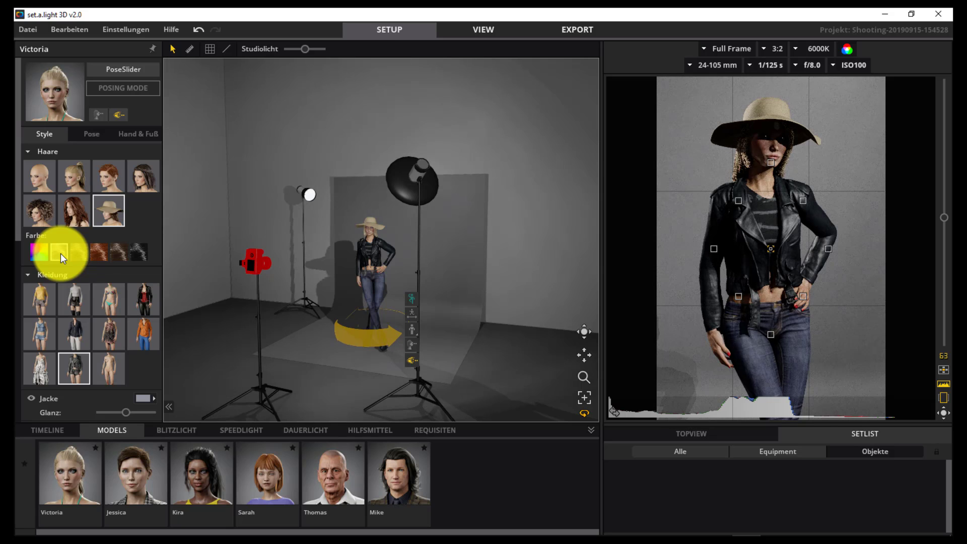
{"action": "left_click", "coordinate": [134, 252]}
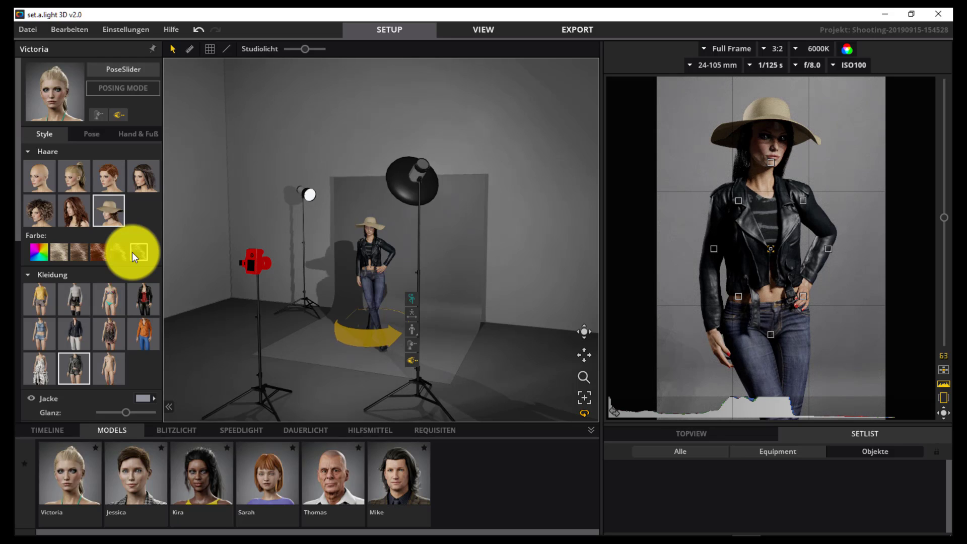
{"action": "left_click", "coordinate": [102, 255]}
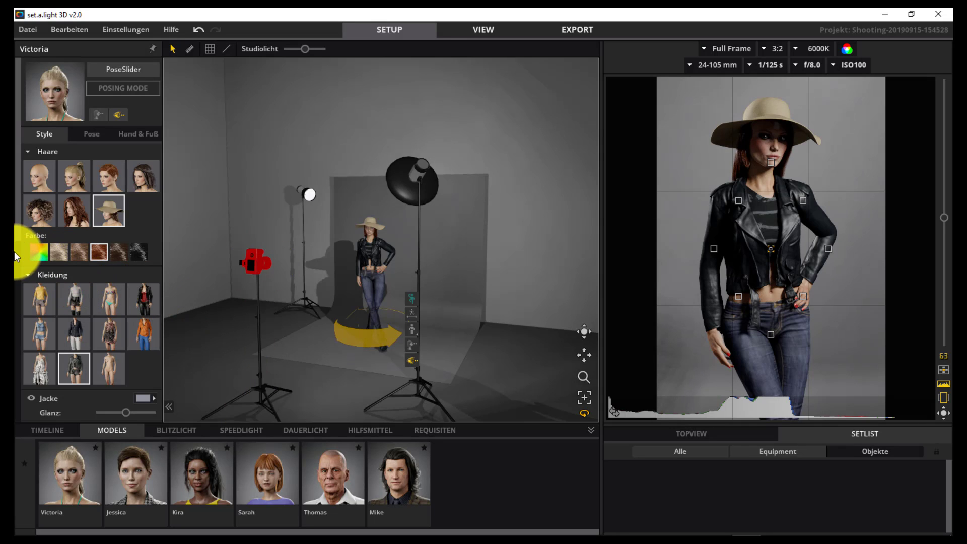
Step: Try custom green and magenta (DC10D6) hair colours, then keep orange FF8503
{"action": "left_click", "coordinate": [35, 252]}
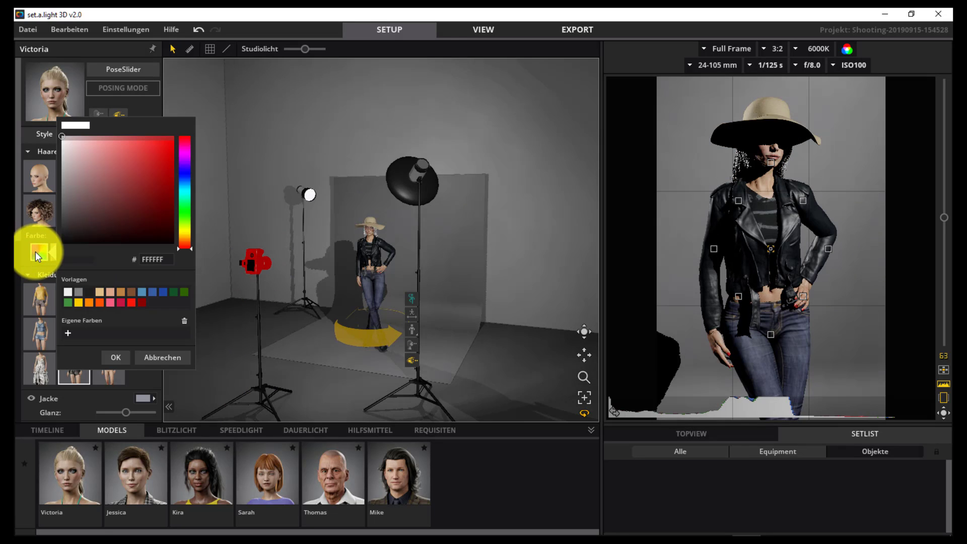
{"action": "left_click", "coordinate": [185, 216]}
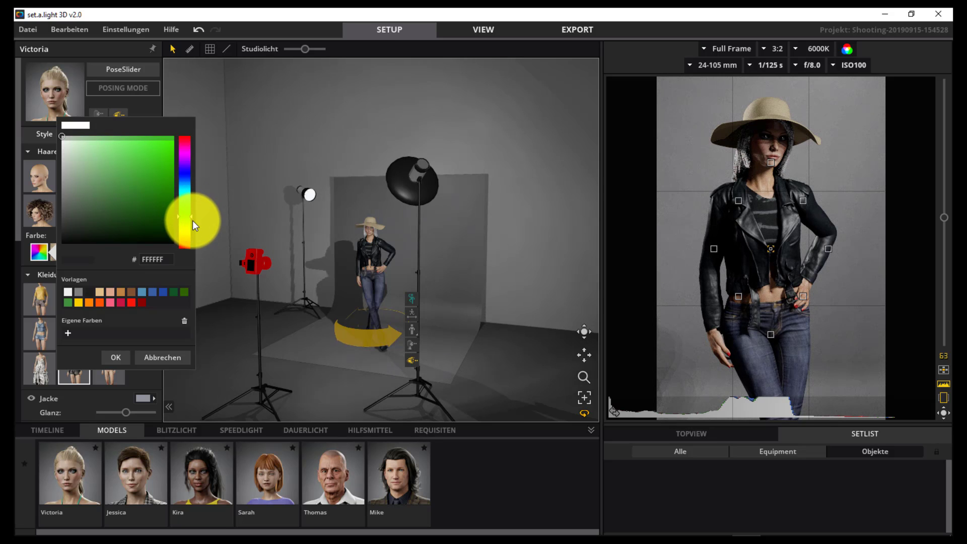
{"action": "left_click", "coordinate": [166, 151]}
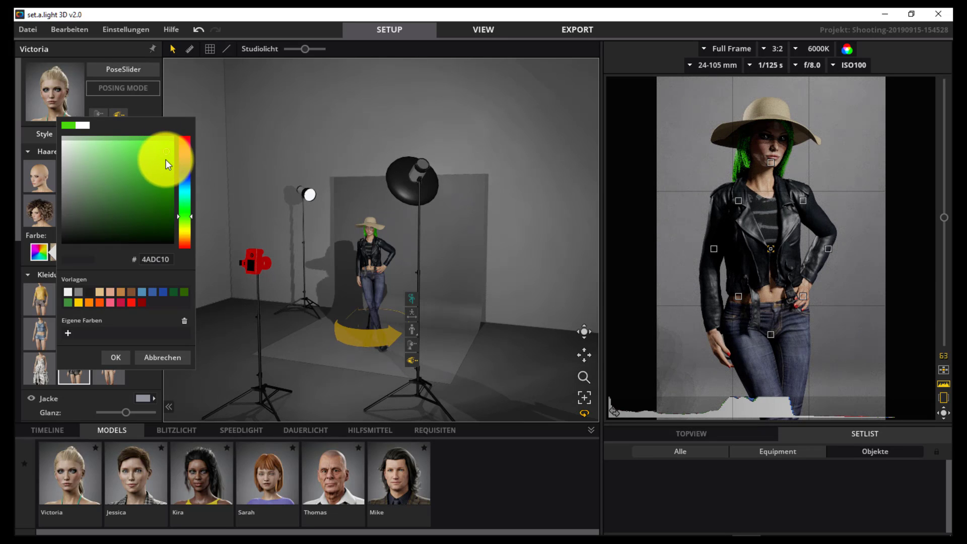
{"action": "left_click", "coordinate": [188, 165]}
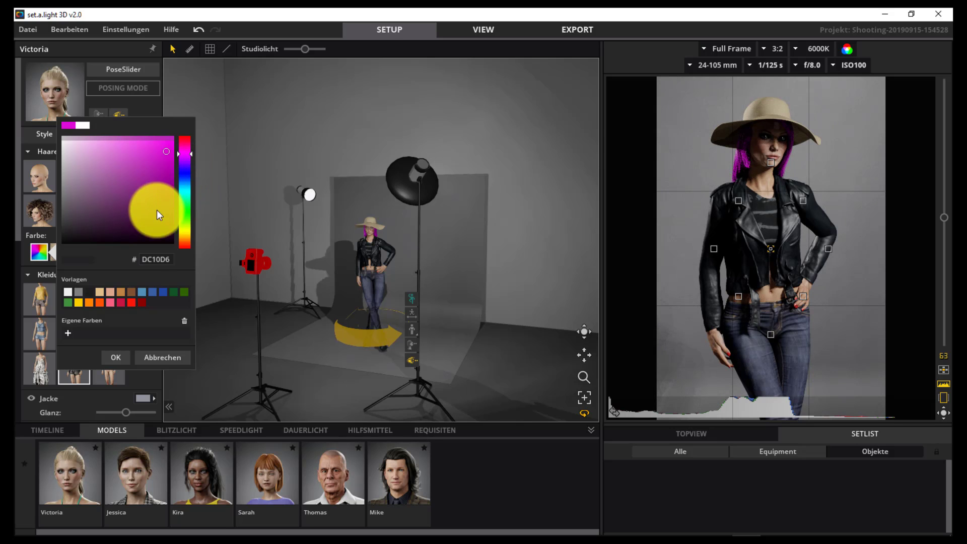
{"action": "left_click", "coordinate": [88, 303]}
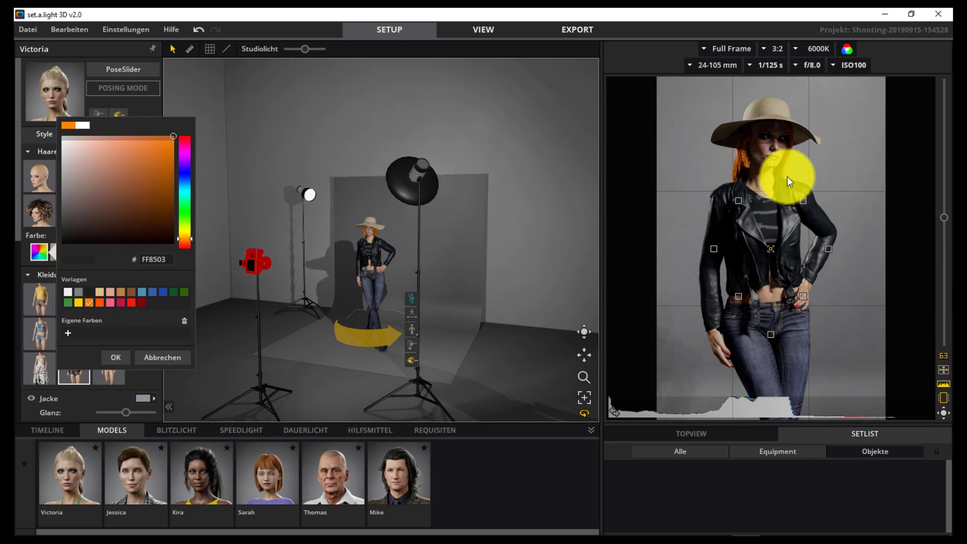
{"action": "mouse_move", "coordinate": [770, 250]}
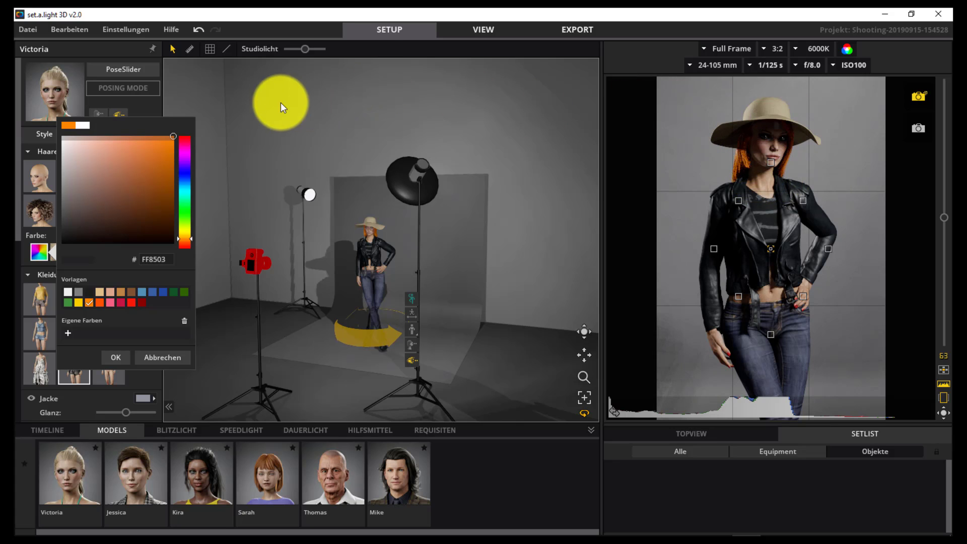
{"action": "left_click", "coordinate": [143, 107]}
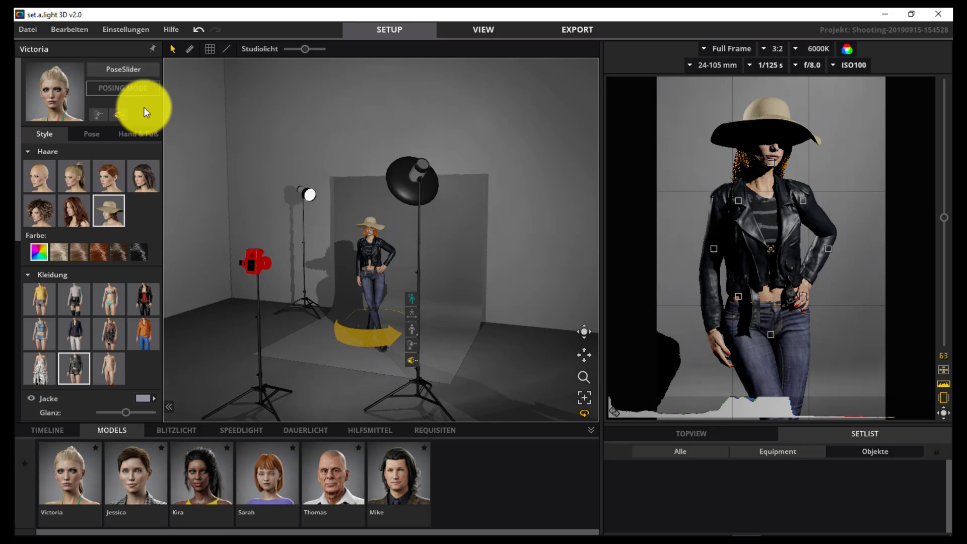
Step: Try the crossed-arms pose, then apply the hand-on-hip standing pose with a hand near her chin
{"action": "left_click", "coordinate": [93, 132]}
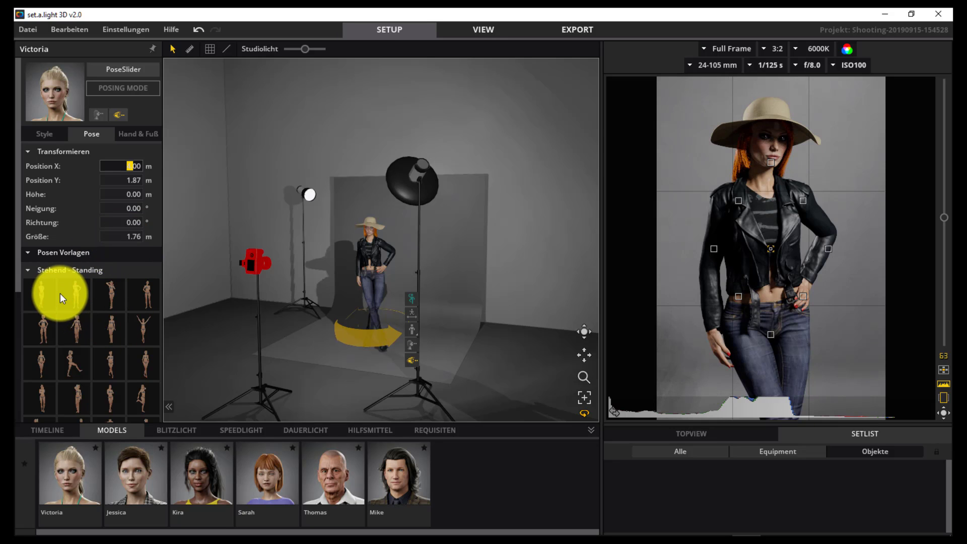
{"action": "left_click", "coordinate": [43, 290]}
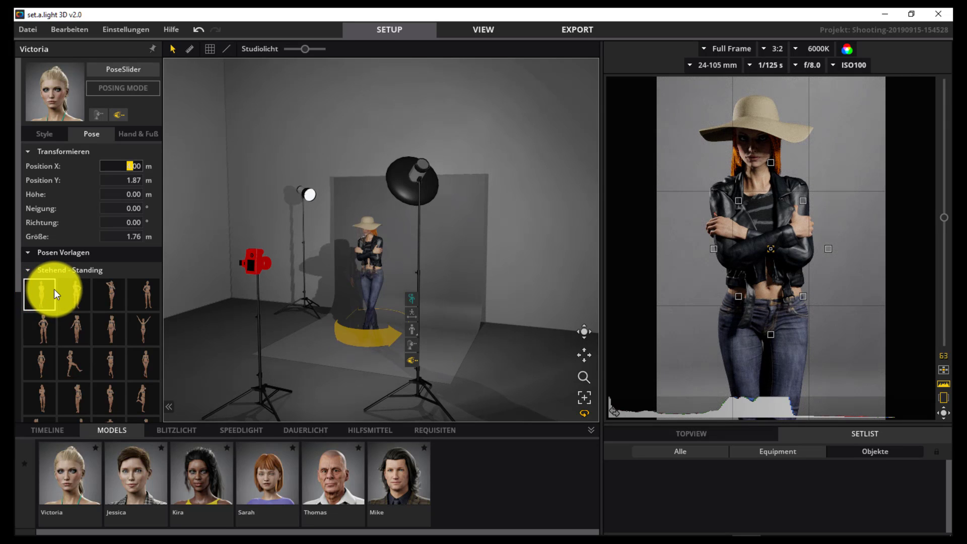
{"action": "left_click", "coordinate": [72, 297]}
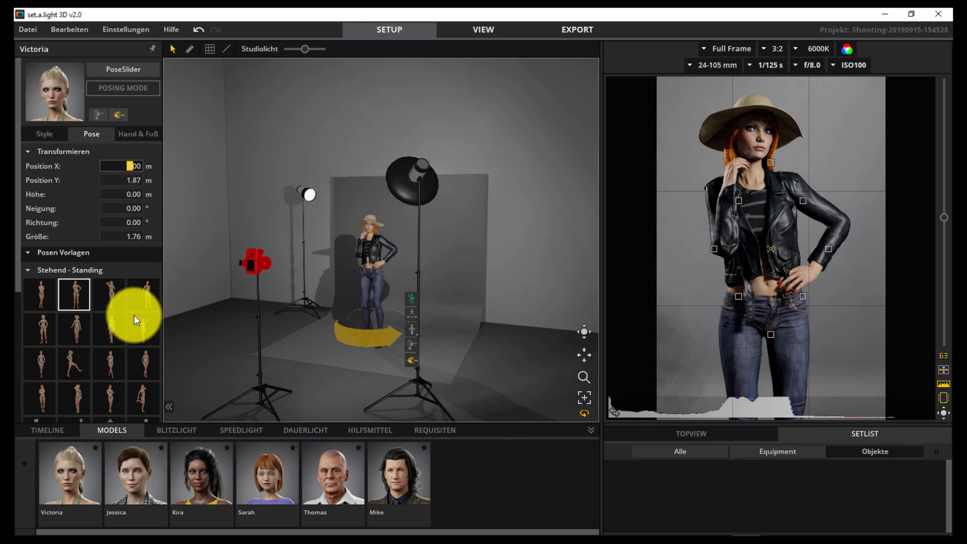
Step: Curl the left-hand fingers, thumb and index finger more and spread the index finger slightly
{"action": "left_click", "coordinate": [142, 135]}
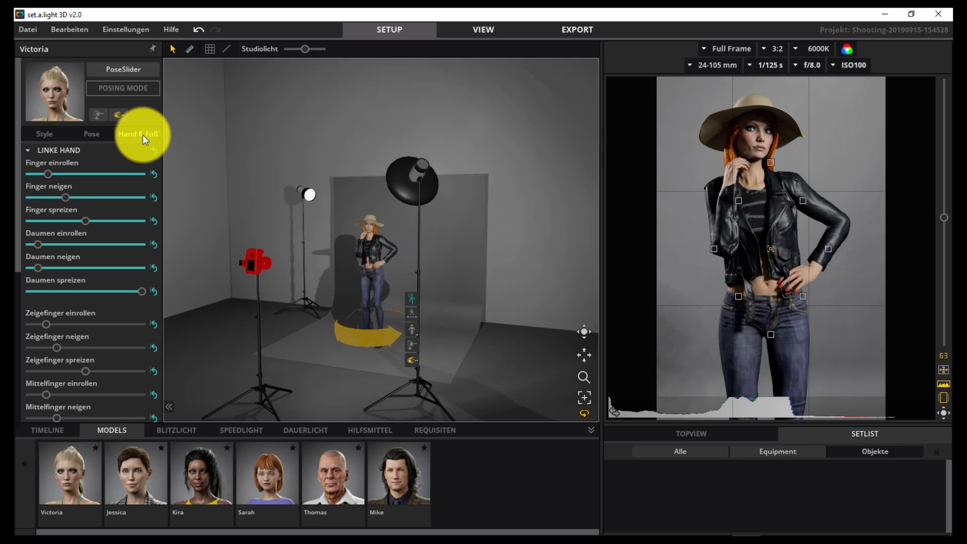
{"action": "left_click_drag", "start_coordinate": [47, 173], "coordinate": [77, 197]}
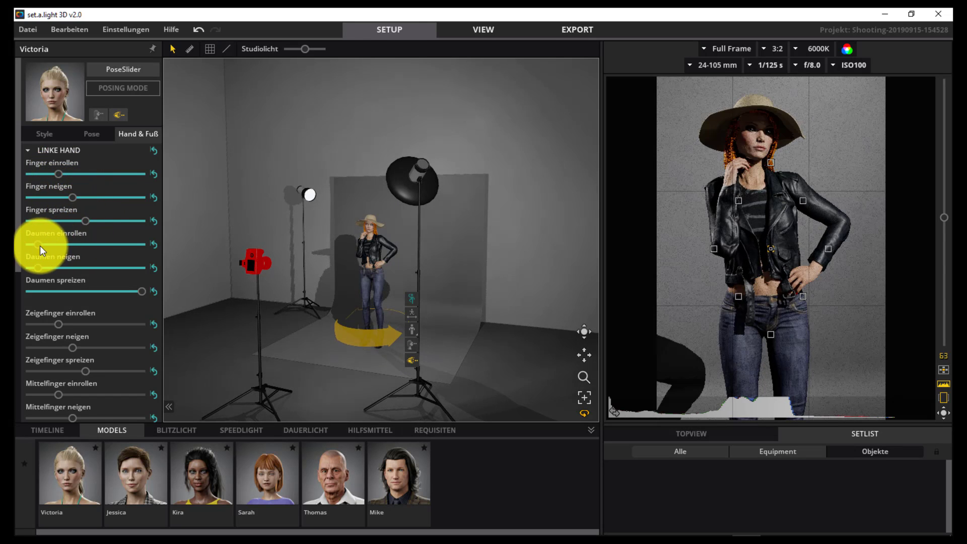
{"action": "left_click_drag", "start_coordinate": [41, 246], "coordinate": [50, 246]}
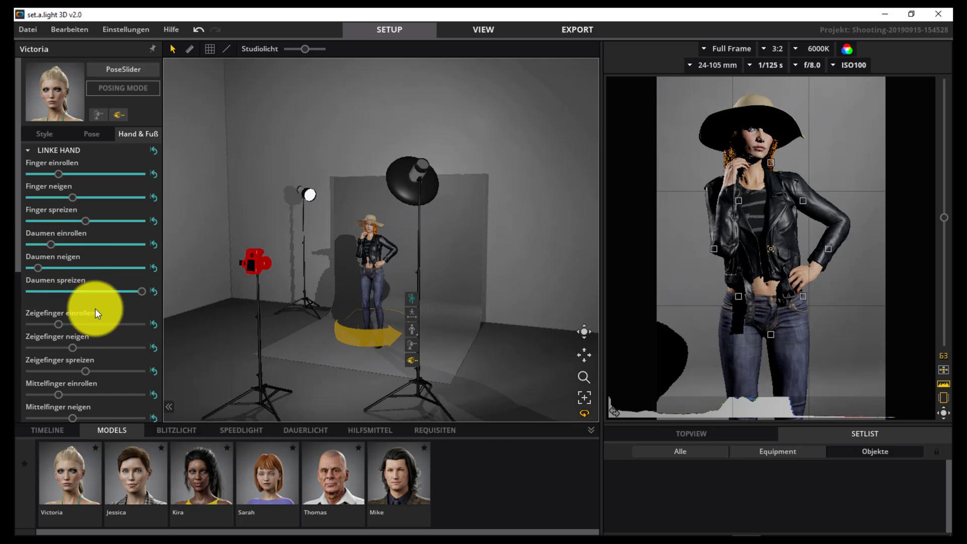
{"action": "left_click_drag", "start_coordinate": [65, 324], "coordinate": [117, 342]}
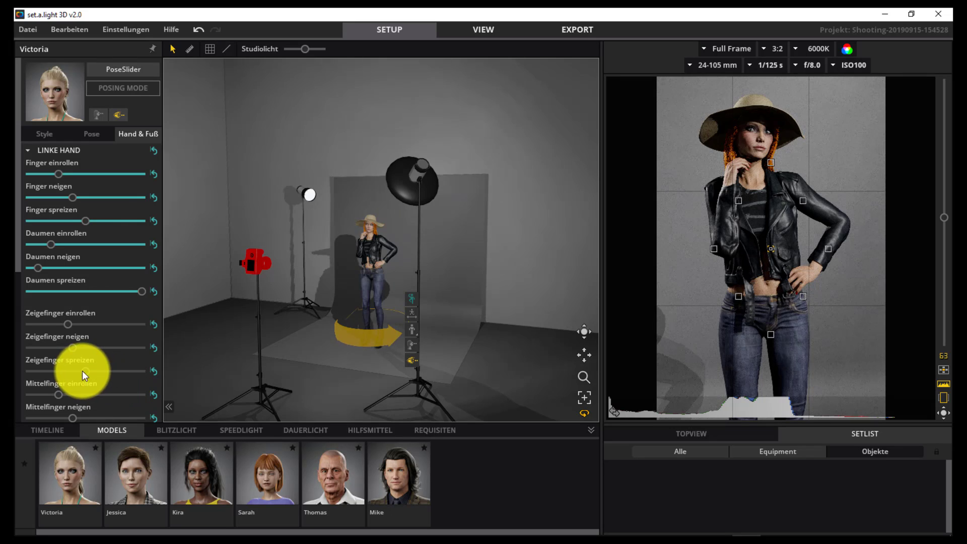
{"action": "mouse_move", "coordinate": [83, 370]}
{"action": "left_mouse_down"}
{"action": "mouse_move", "coordinate": [94, 371]}
{"action": "mouse_move", "coordinate": [78, 393]}
{"action": "mouse_move", "coordinate": [92, 413]}
{"action": "left_mouse_up"}
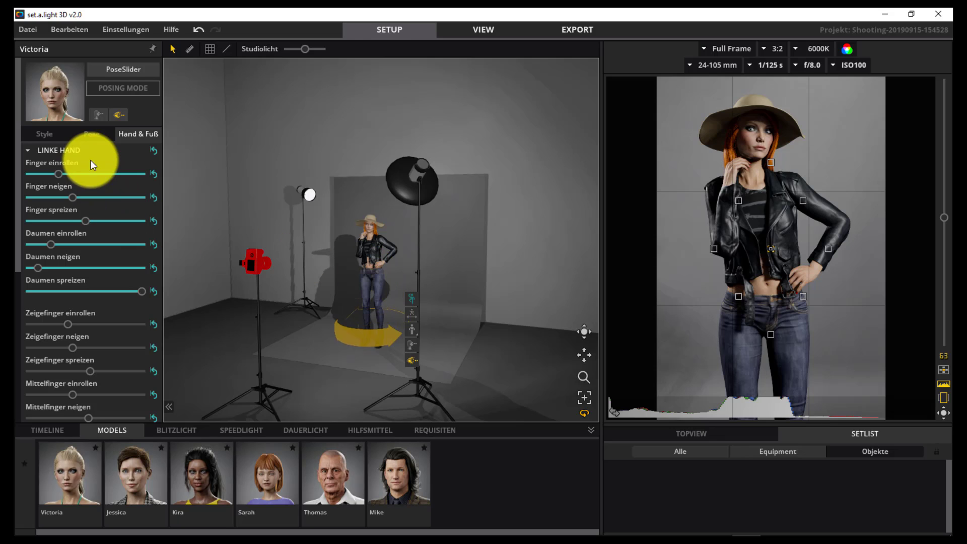
{"action": "left_click", "coordinate": [93, 135]}
Step: Try the yellow top and grey turtleneck outfits, finishing on the leather jacket with red top
{"action": "left_click", "coordinate": [50, 139]}
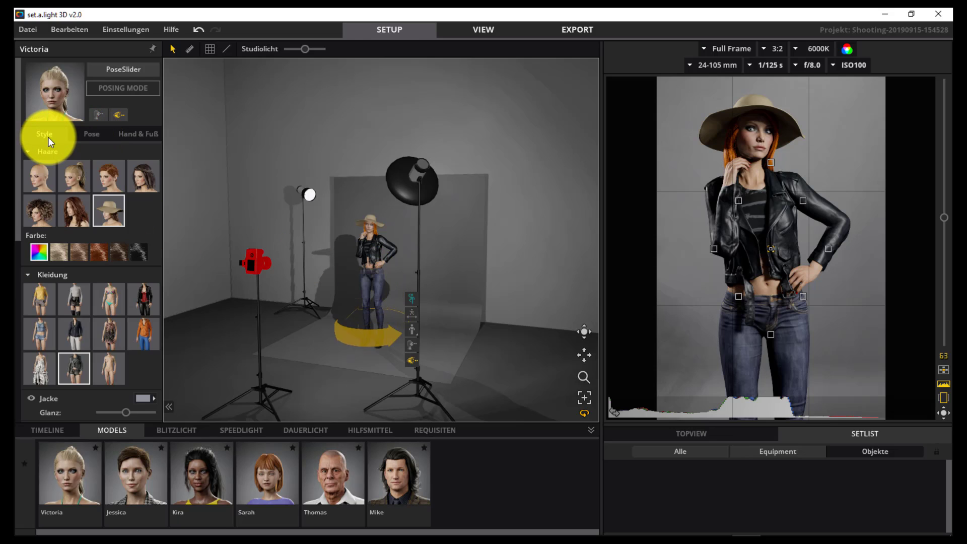
{"action": "left_click", "coordinate": [41, 299]}
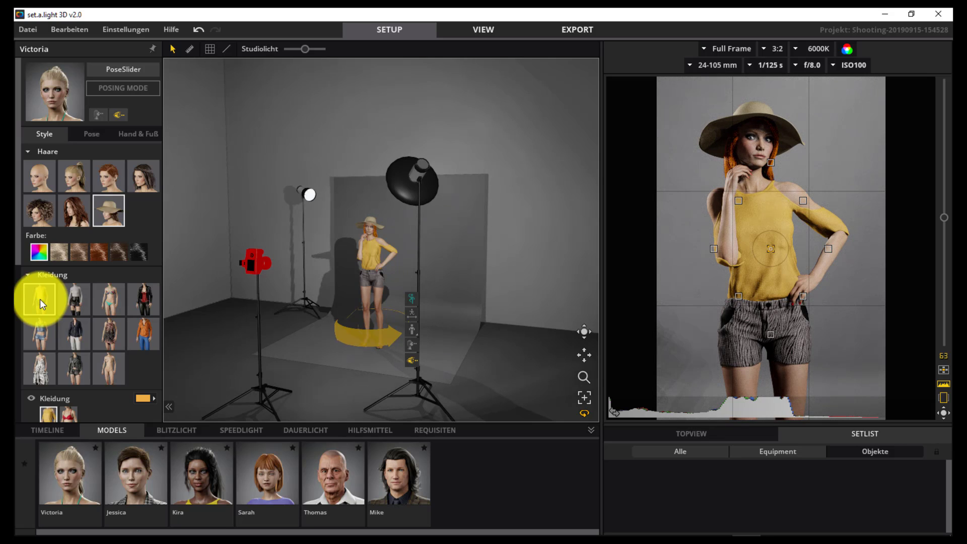
{"action": "left_click", "coordinate": [76, 305]}
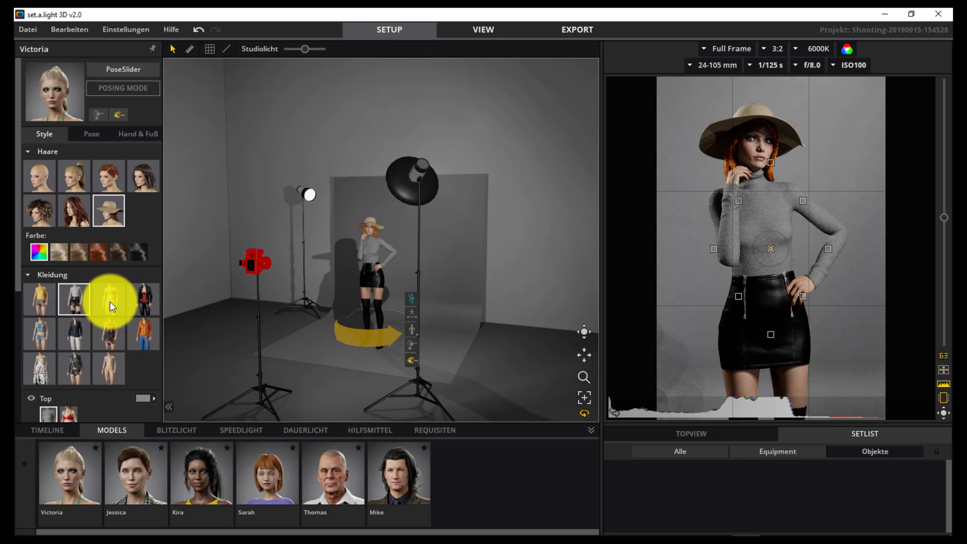
{"action": "left_click", "coordinate": [149, 303]}
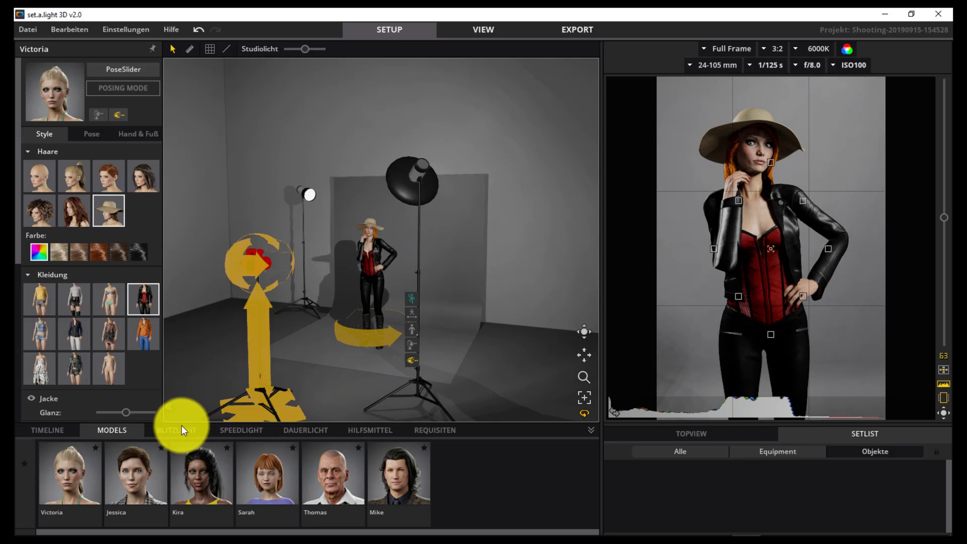
Step: Raise the reflector light's flash power to 7.6 (95Ws) and show its colour filter choices
{"action": "left_click", "coordinate": [305, 191]}
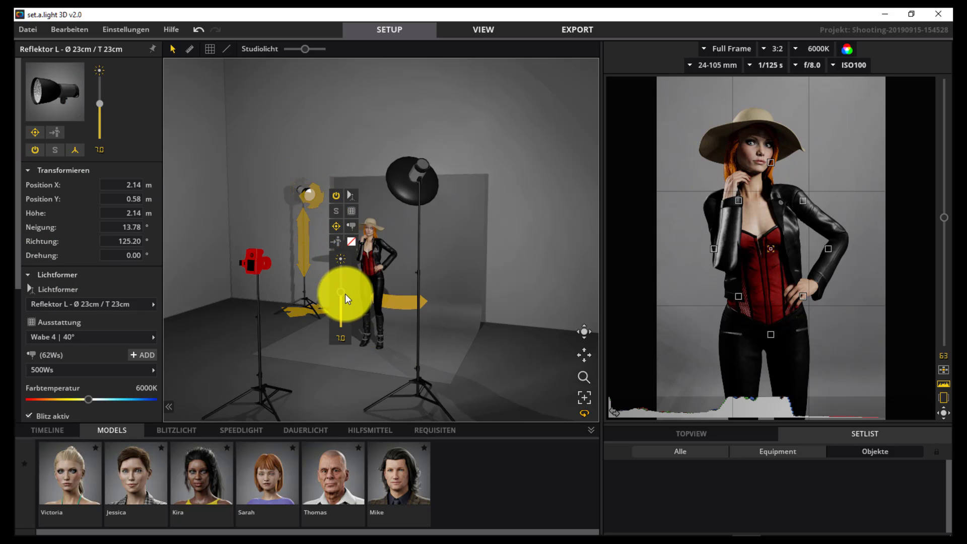
{"action": "mouse_move", "coordinate": [341, 290]}
{"action": "left_mouse_down"}
{"action": "mouse_move", "coordinate": [345, 275]}
{"action": "mouse_move", "coordinate": [344, 300]}
{"action": "left_mouse_up"}
{"action": "scroll", "coordinate": [346, 301], "scroll_direction": "down", "scroll_amount": 9}
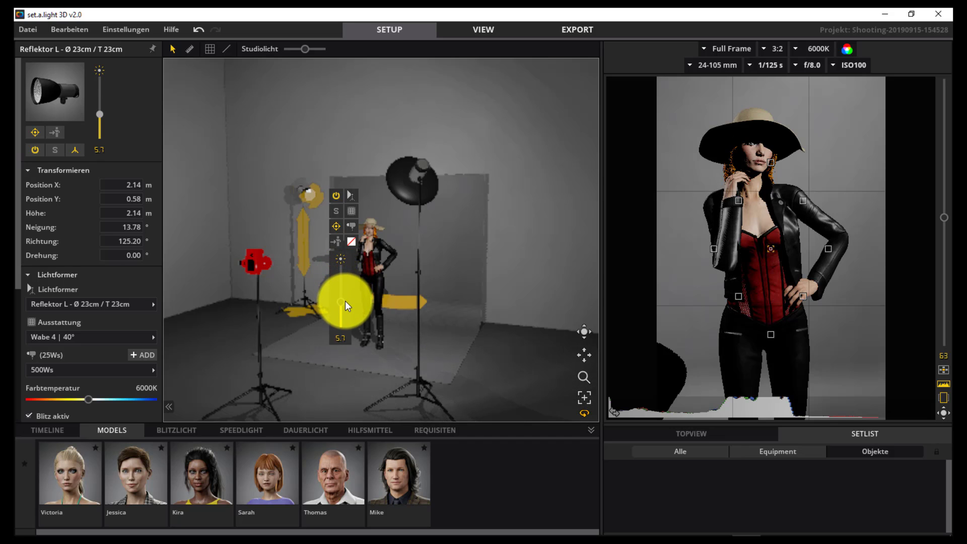
{"action": "scroll", "coordinate": [346, 292], "scroll_direction": "up", "scroll_amount": 18}
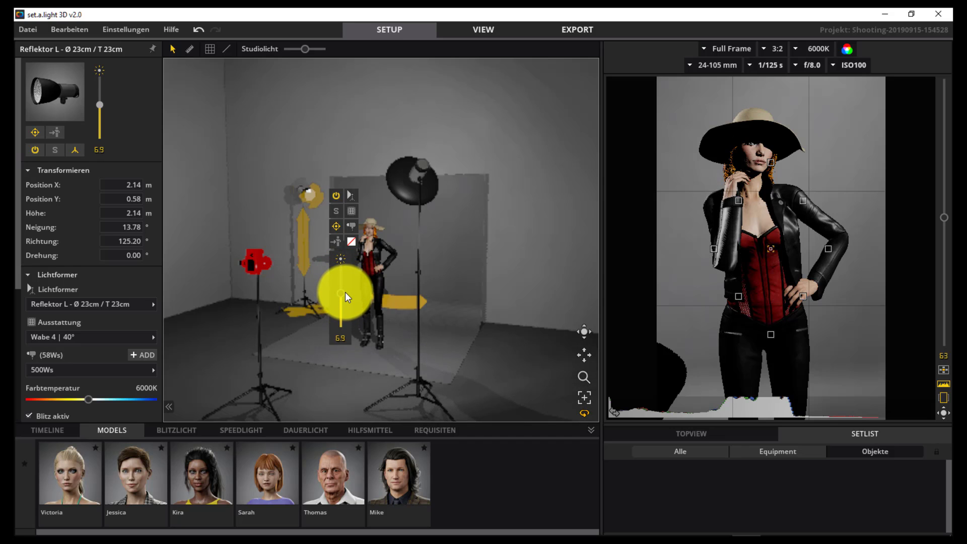
{"action": "scroll", "coordinate": [344, 288], "scroll_direction": "up", "scroll_amount": 3}
{"action": "scroll", "coordinate": [344, 283], "scroll_direction": "up", "scroll_amount": 3}
{"action": "scroll", "coordinate": [342, 281], "scroll_direction": "up", "scroll_amount": 1}
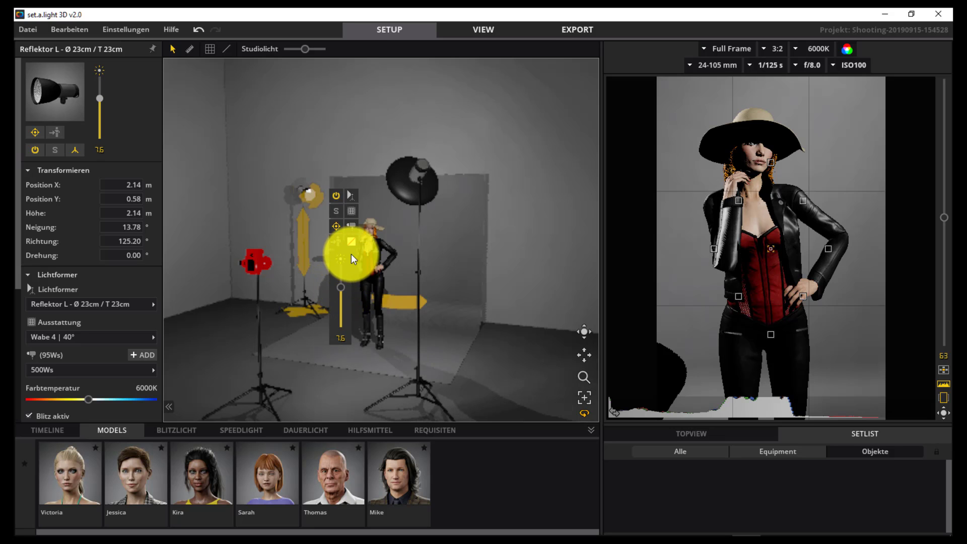
{"action": "left_click", "coordinate": [353, 243]}
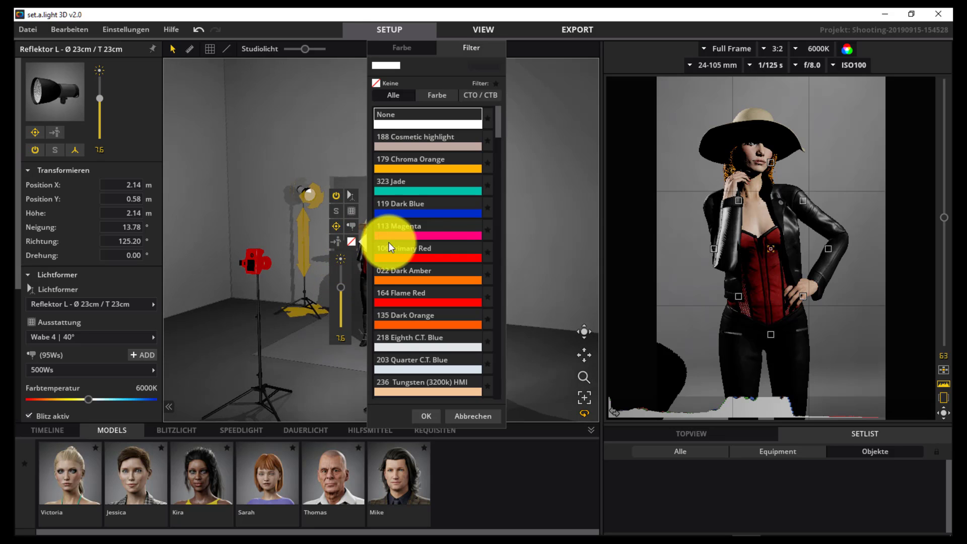
Step: Try 113 Magenta and 106 Primary Red gels, then keep 022 Dark Amber on the reflector
{"action": "left_click", "coordinate": [439, 240]}
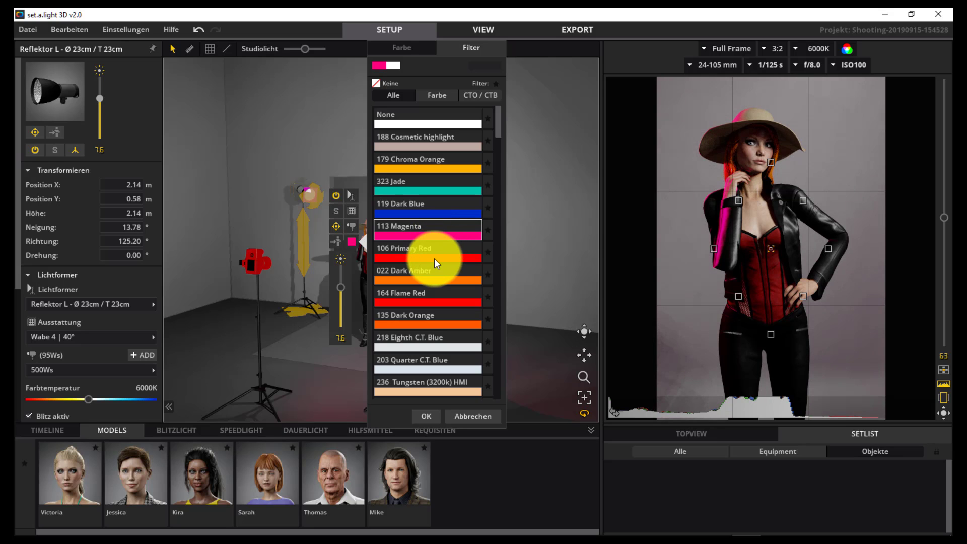
{"action": "left_click", "coordinate": [434, 259]}
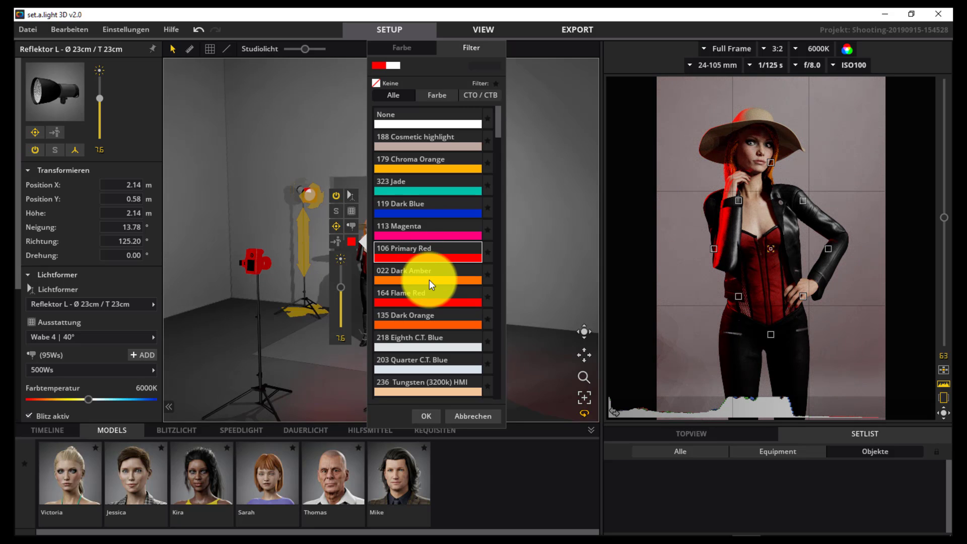
{"action": "left_click", "coordinate": [429, 280]}
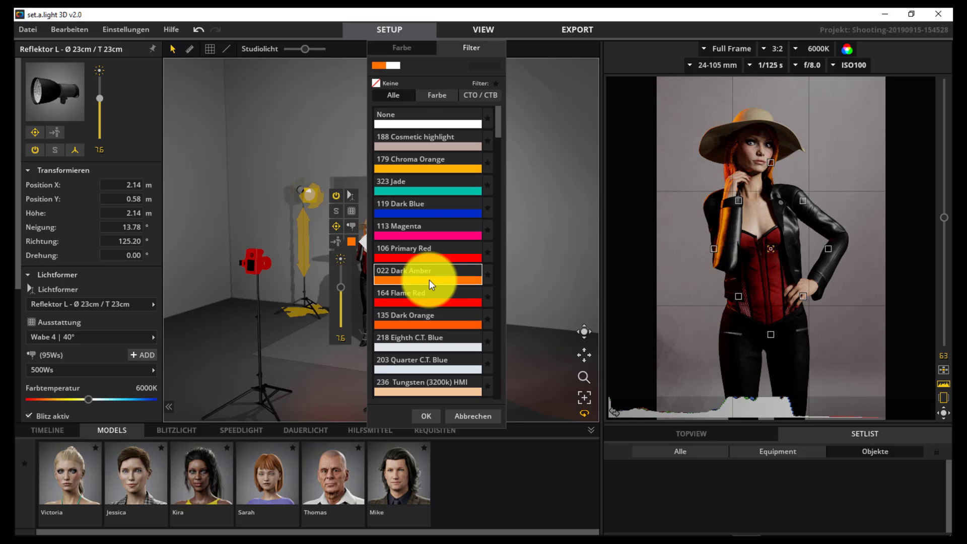
{"action": "left_click", "coordinate": [520, 50]}
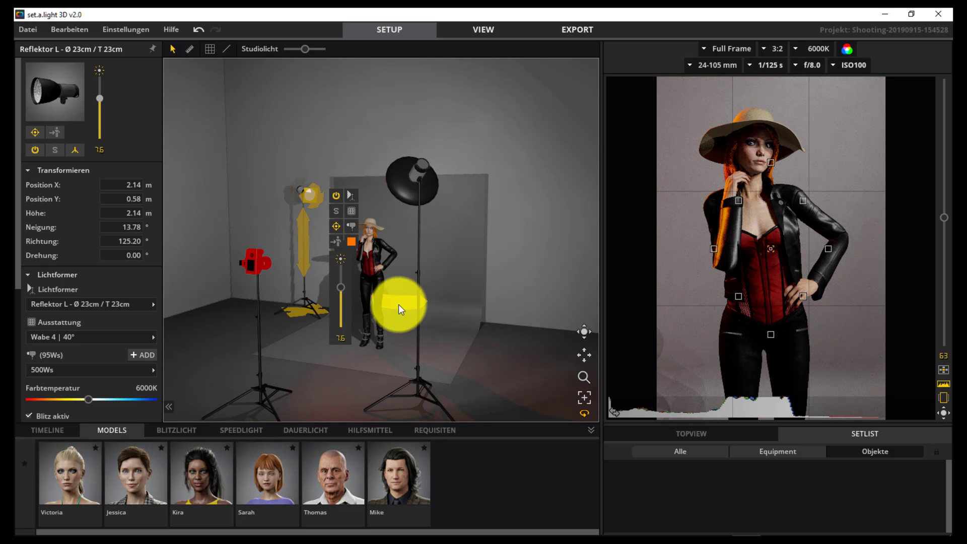
Step: Move the amber reflector light to about X 2.76 m, Y 1.41 m and deselect it
{"action": "mouse_move", "coordinate": [298, 312]}
{"action": "left_mouse_down"}
{"action": "mouse_move", "coordinate": [235, 310]}
{"action": "mouse_move", "coordinate": [317, 326]}
{"action": "mouse_move", "coordinate": [310, 327]}
{"action": "left_mouse_up"}
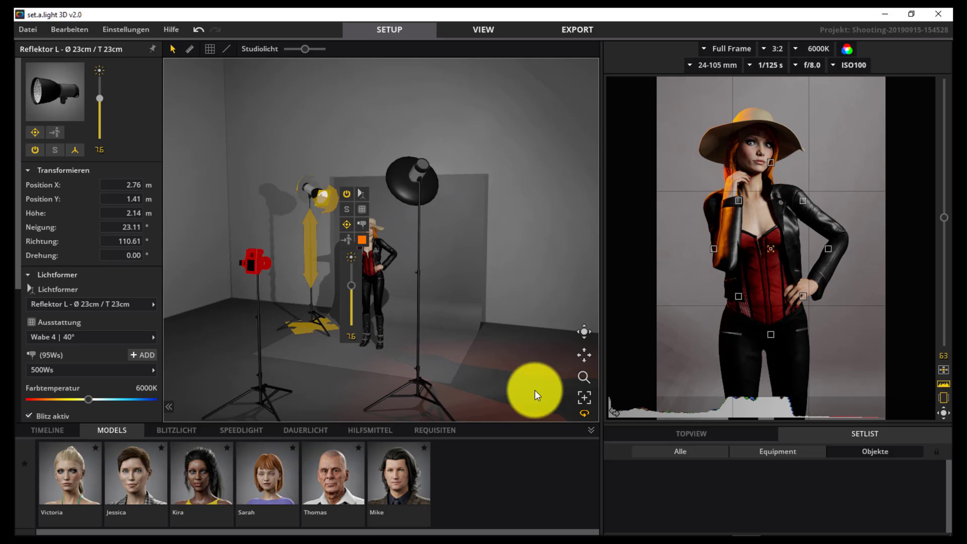
{"action": "left_click", "coordinate": [310, 389]}
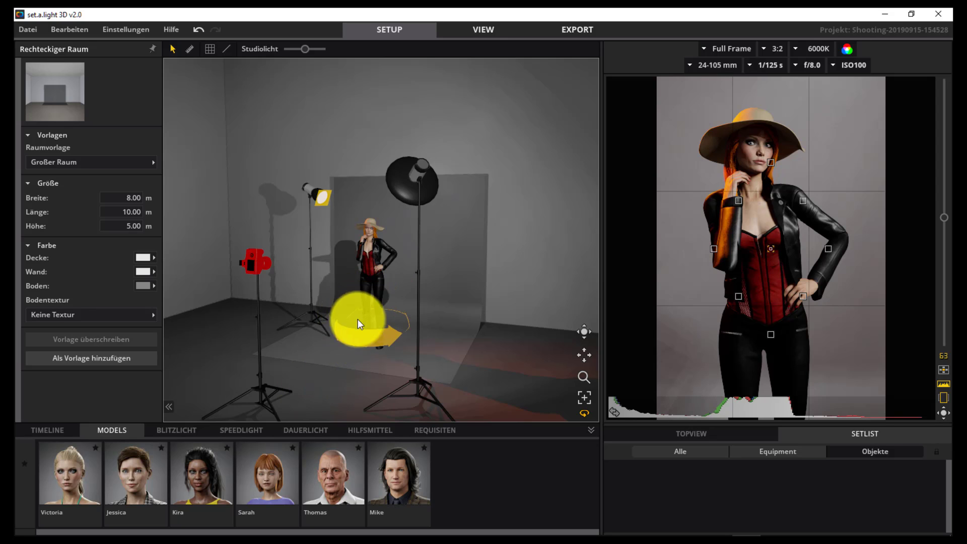
Step: Reposition the white 56 cm beauty dish to the model's right at 2.26 m, tilted 26.58°
{"action": "left_click", "coordinate": [408, 187]}
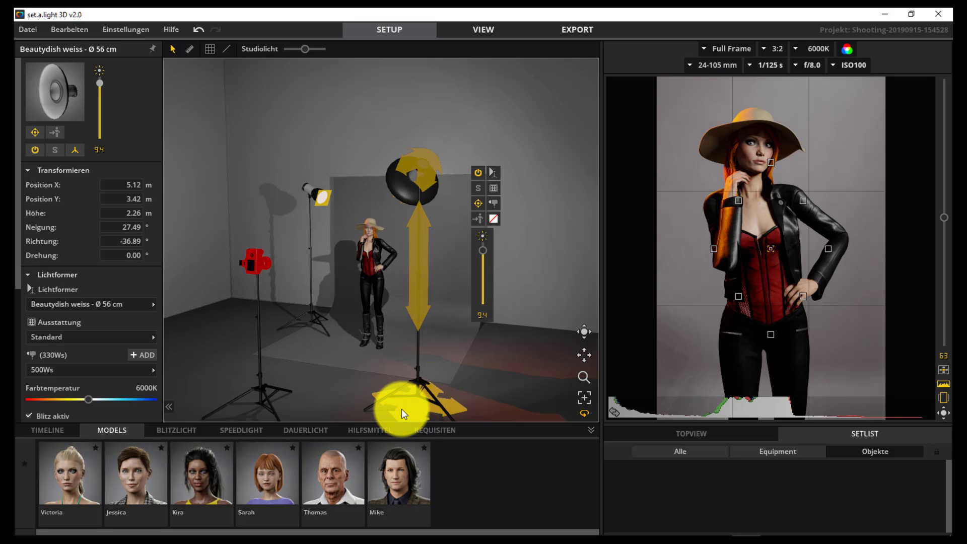
{"action": "mouse_move", "coordinate": [401, 409]}
{"action": "left_mouse_down"}
{"action": "mouse_move", "coordinate": [419, 406]}
{"action": "mouse_move", "coordinate": [319, 406]}
{"action": "mouse_move", "coordinate": [407, 408]}
{"action": "mouse_move", "coordinate": [412, 375]}
{"action": "mouse_move", "coordinate": [418, 399]}
{"action": "mouse_move", "coordinate": [452, 407]}
{"action": "mouse_move", "coordinate": [453, 380]}
{"action": "mouse_move", "coordinate": [359, 392]}
{"action": "mouse_move", "coordinate": [380, 395]}
{"action": "left_mouse_up"}
{"action": "left_click", "coordinate": [379, 393]}
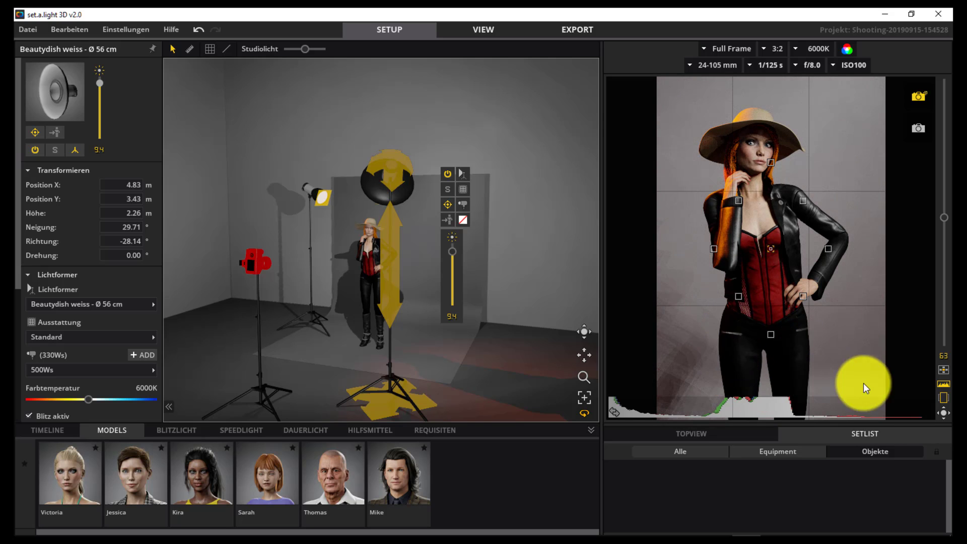
{"action": "mouse_move", "coordinate": [770, 250]}
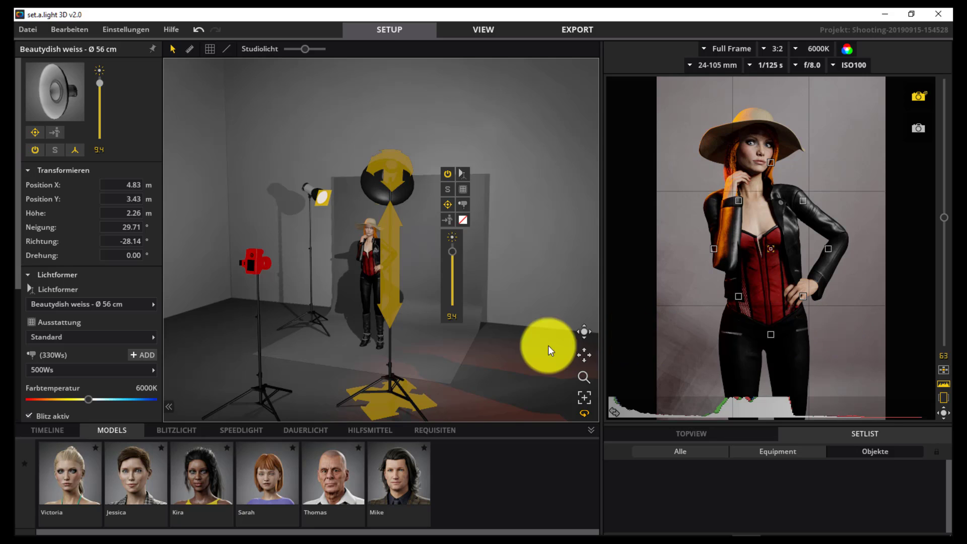
{"action": "left_click", "coordinate": [390, 400]}
{"action": "left_click_drag", "start_coordinate": [430, 401], "coordinate": [444, 400]}
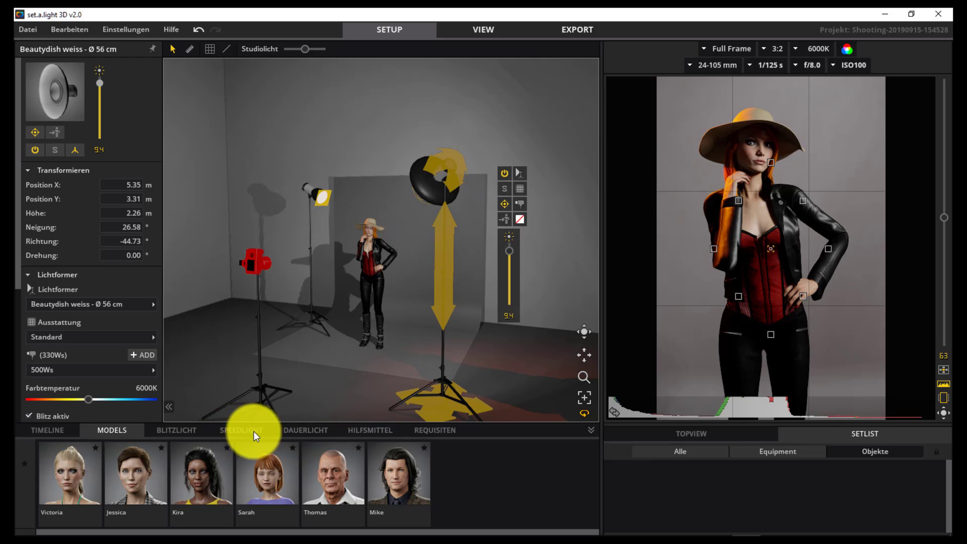
Step: Add a Reflektor M flash from the flash library to the studio
{"action": "left_click", "coordinate": [185, 431]}
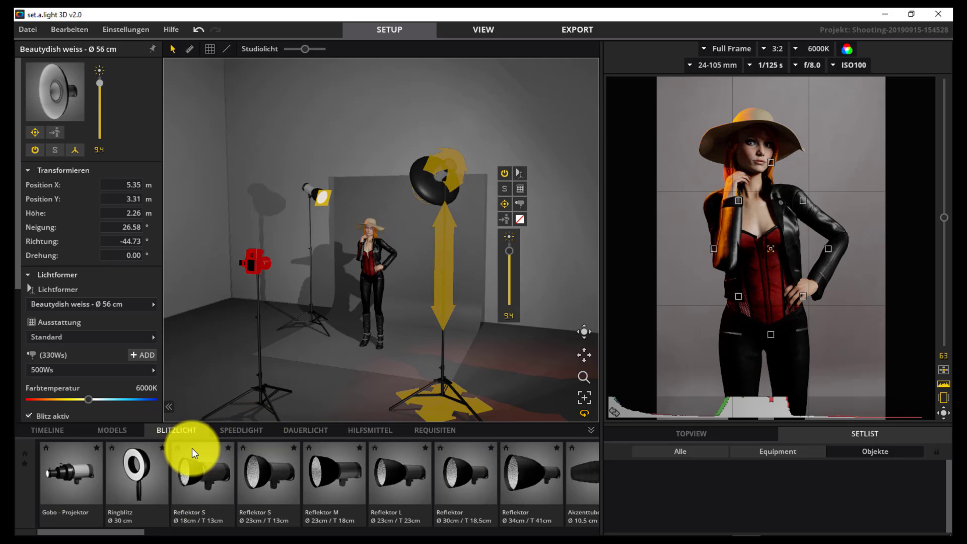
{"action": "left_click", "coordinate": [337, 477]}
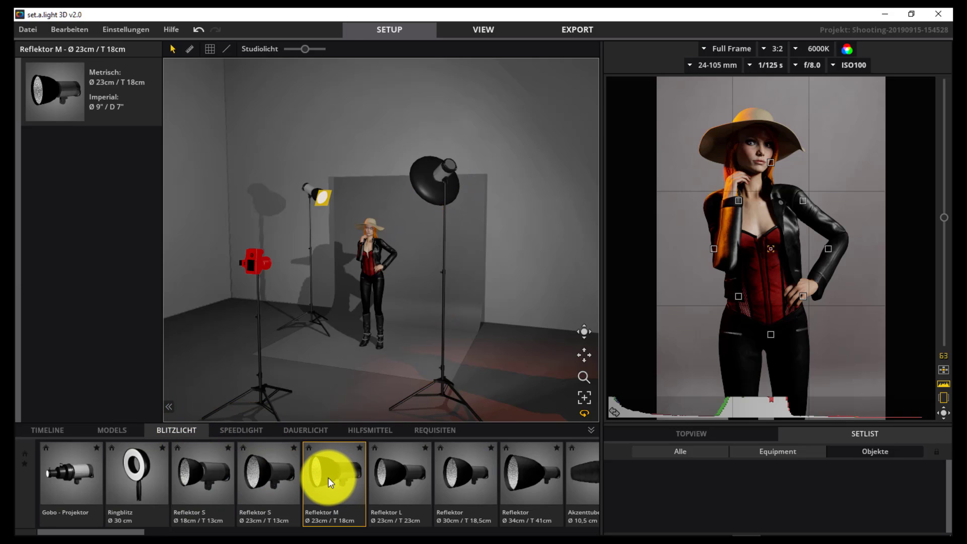
{"action": "double_click", "coordinate": [326, 477]}
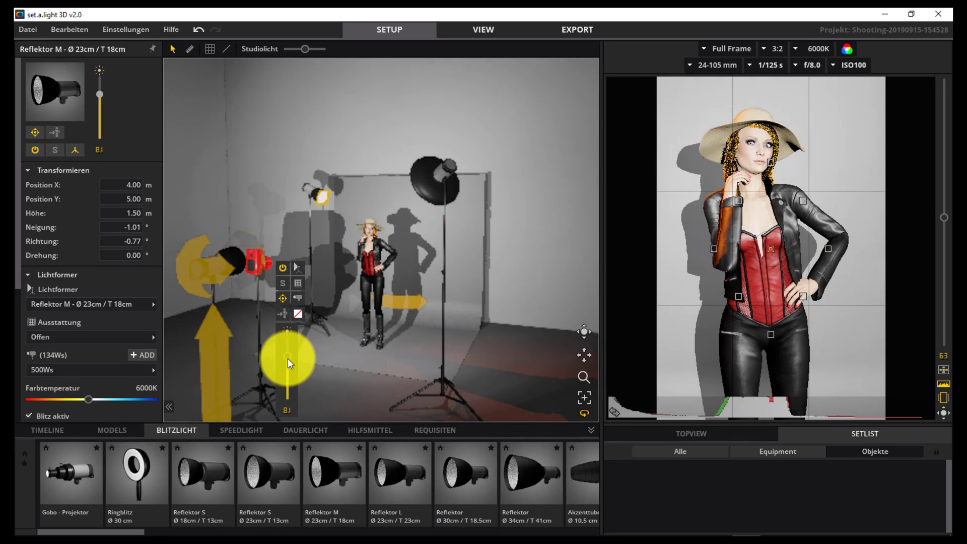
Step: Dim the new Reflektor M's power to 3.7 and slightly adjust its height and tilt
{"action": "scroll", "coordinate": [284, 372], "scroll_direction": "up", "scroll_amount": 1}
{"action": "left_click_drag", "start_coordinate": [282, 383], "coordinate": [282, 389]}
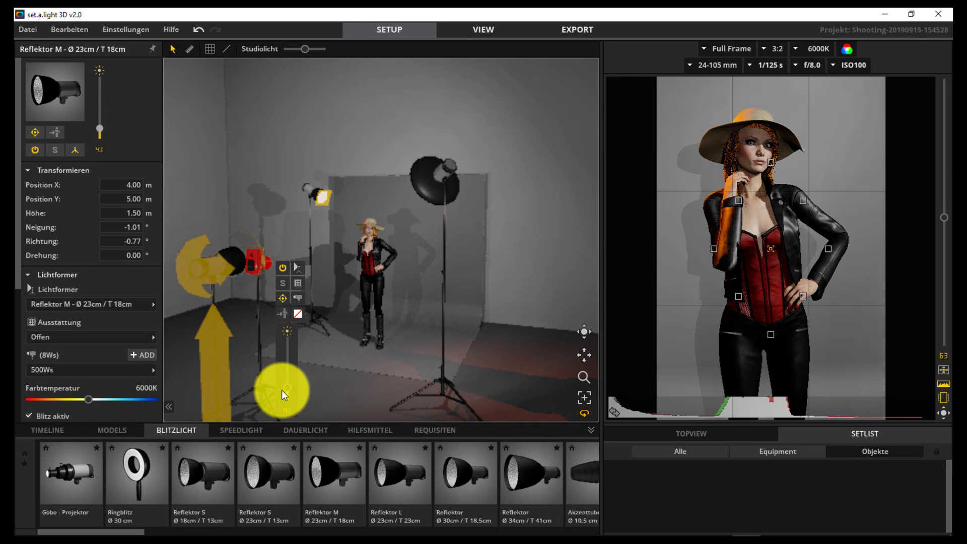
{"action": "scroll", "coordinate": [282, 389], "scroll_direction": "down", "scroll_amount": 1}
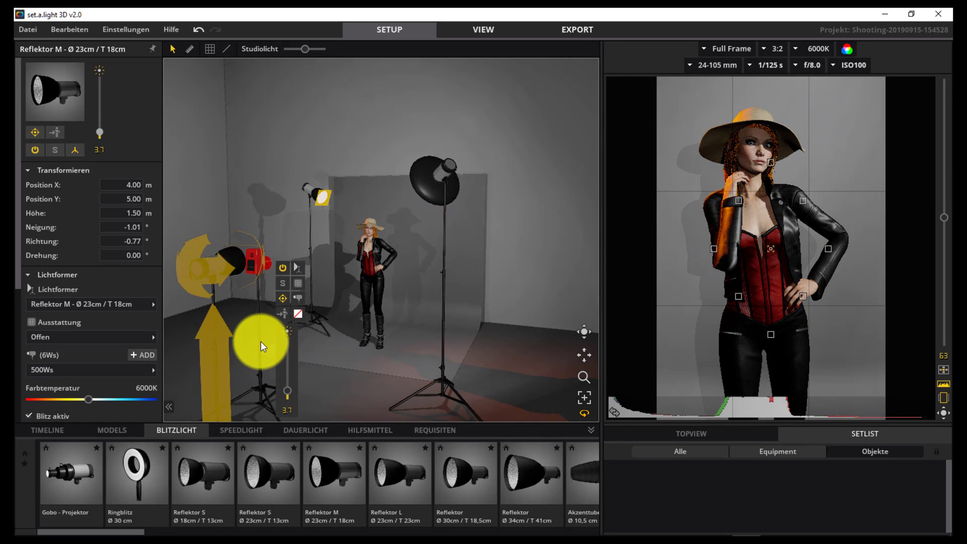
{"action": "mouse_move", "coordinate": [215, 351]}
{"action": "left_mouse_down"}
{"action": "mouse_move", "coordinate": [263, 357]}
{"action": "mouse_move", "coordinate": [231, 378]}
{"action": "mouse_move", "coordinate": [259, 387]}
{"action": "left_mouse_up"}
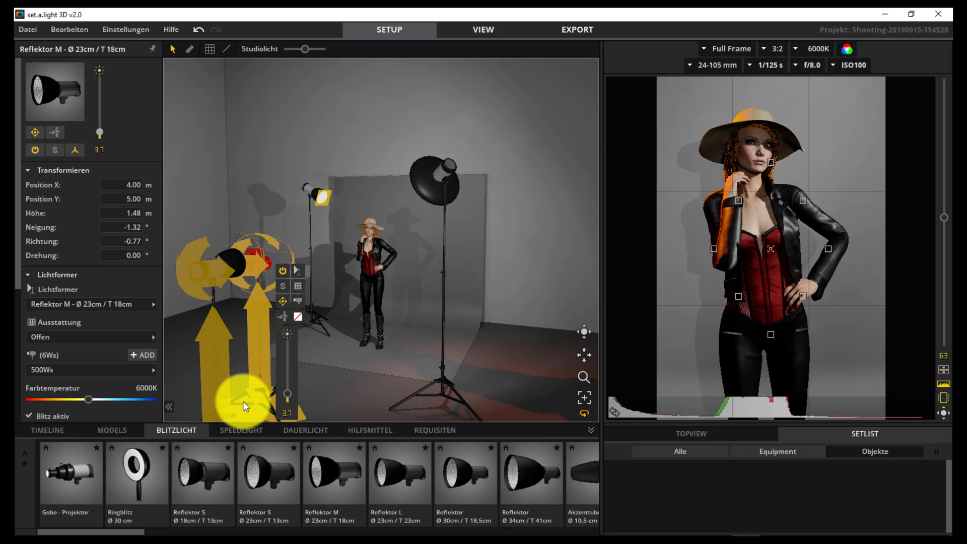
{"action": "left_click", "coordinate": [280, 392]}
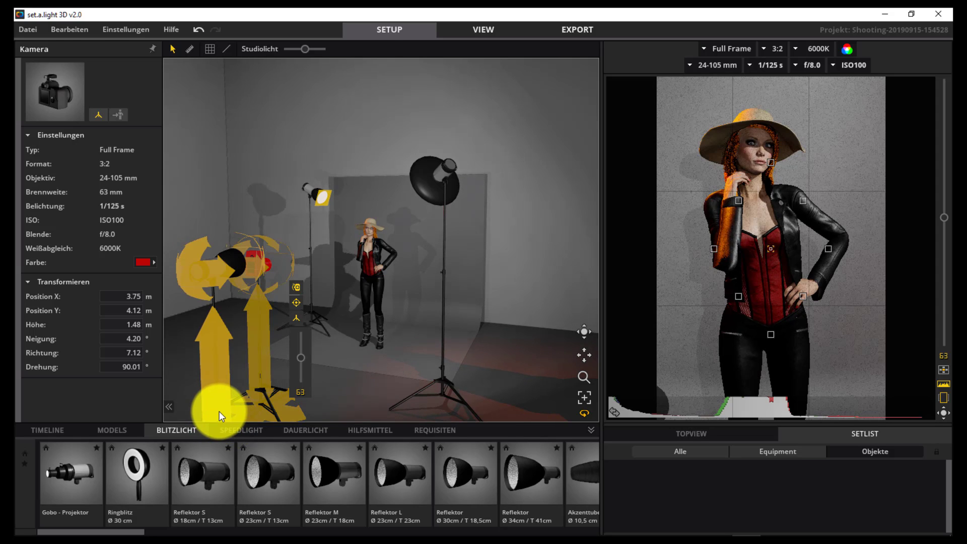
Step: Raise the Reflektor M to 2.28 m and set its power to about 4.7
{"action": "mouse_move", "coordinate": [219, 411]}
{"action": "left_mouse_down"}
{"action": "mouse_move", "coordinate": [206, 335]}
{"action": "mouse_move", "coordinate": [211, 300]}
{"action": "mouse_move", "coordinate": [218, 308]}
{"action": "left_mouse_up"}
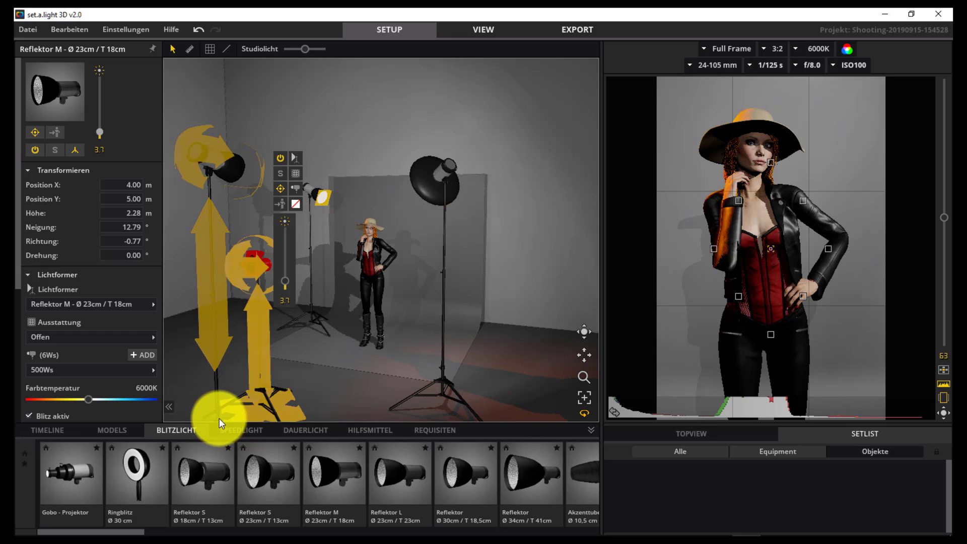
{"action": "left_click", "coordinate": [214, 393]}
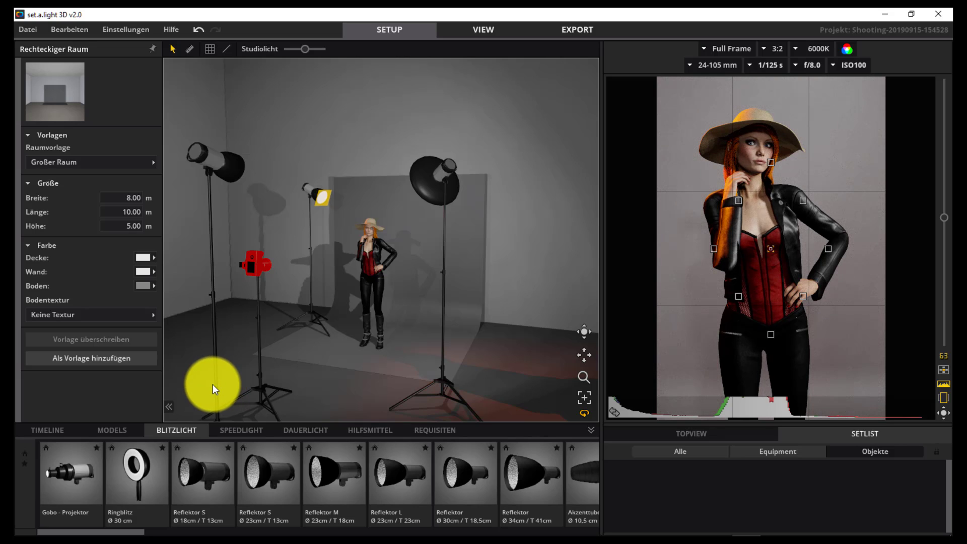
{"action": "left_click", "coordinate": [228, 162]}
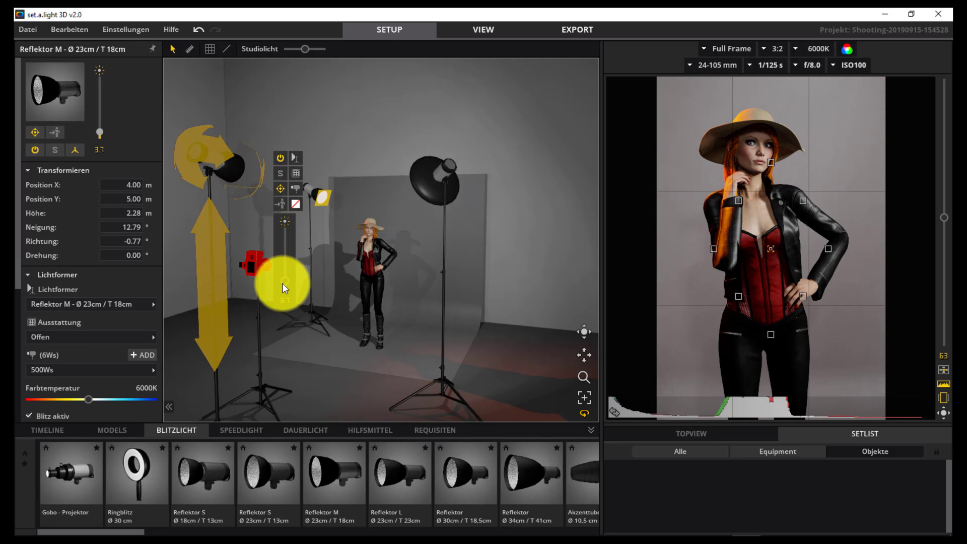
{"action": "left_click_drag", "start_coordinate": [285, 277], "coordinate": [285, 258]}
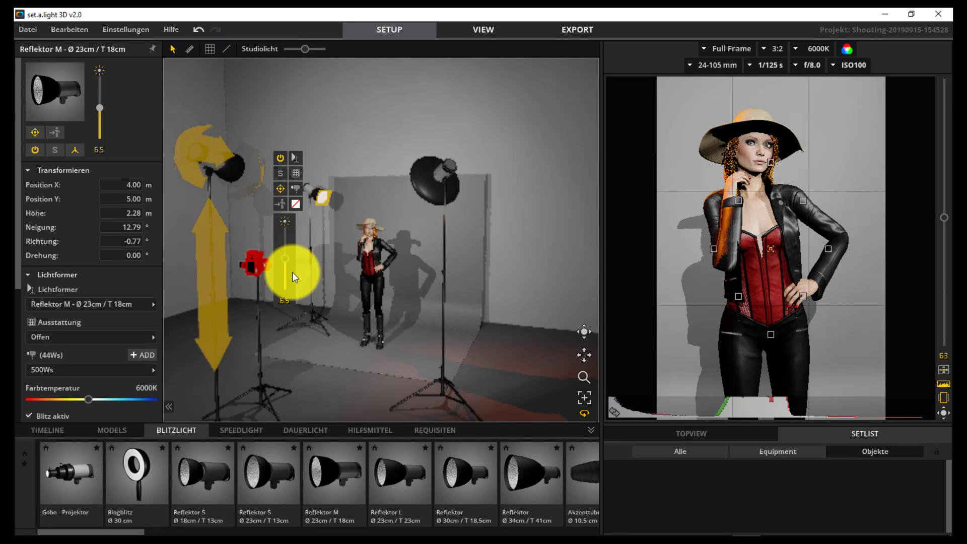
{"action": "mouse_move", "coordinate": [293, 272]}
{"action": "left_mouse_down"}
{"action": "mouse_move", "coordinate": [286, 226]}
{"action": "mouse_move", "coordinate": [283, 272]}
{"action": "left_mouse_up"}
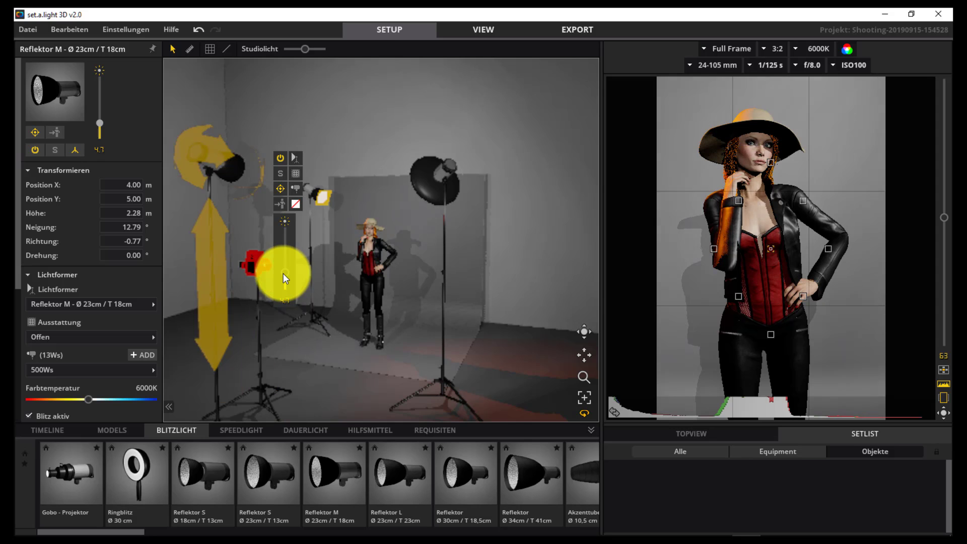
Step: Try Magenta, Dark Orange and Primary Red gels, then settle on 022 Dark Amber
{"action": "left_click", "coordinate": [294, 205]}
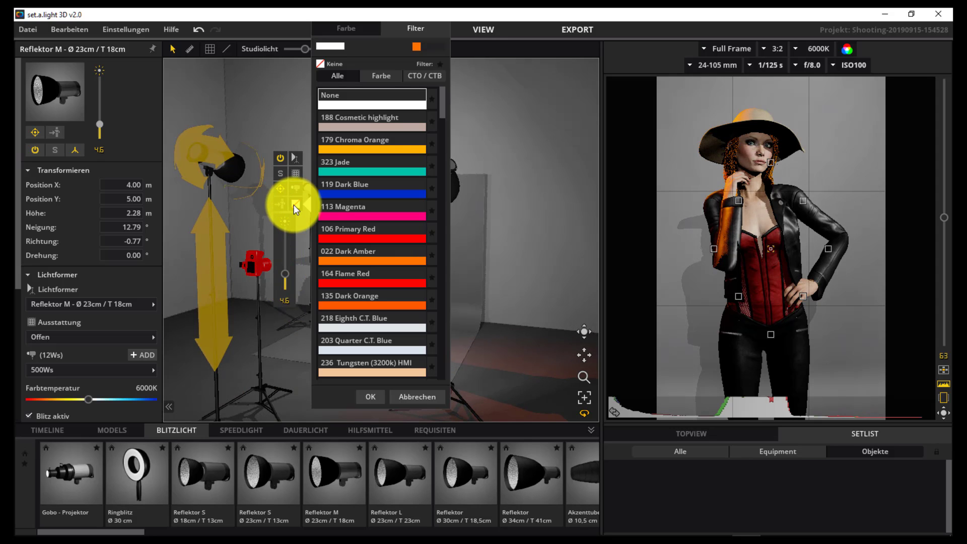
{"action": "left_click", "coordinate": [337, 219]}
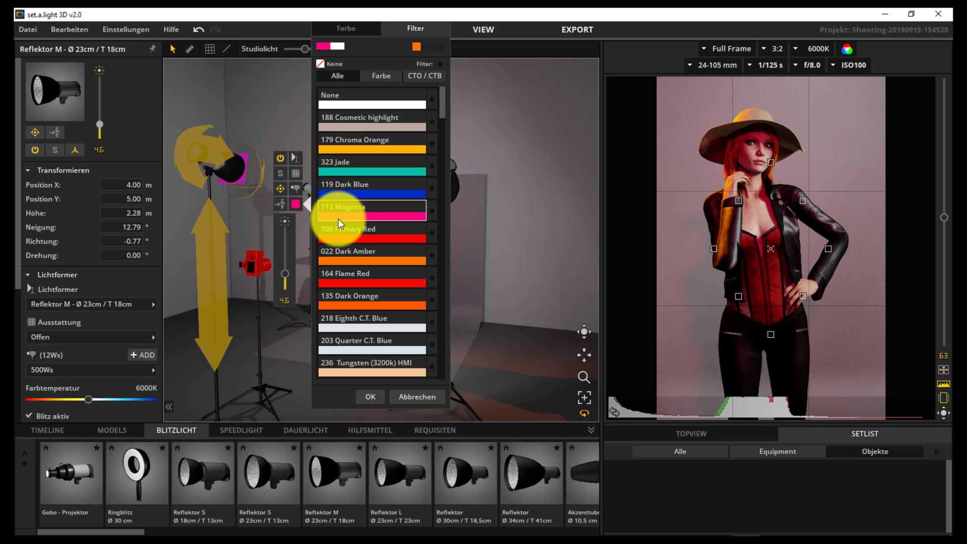
{"action": "left_click", "coordinate": [363, 301]}
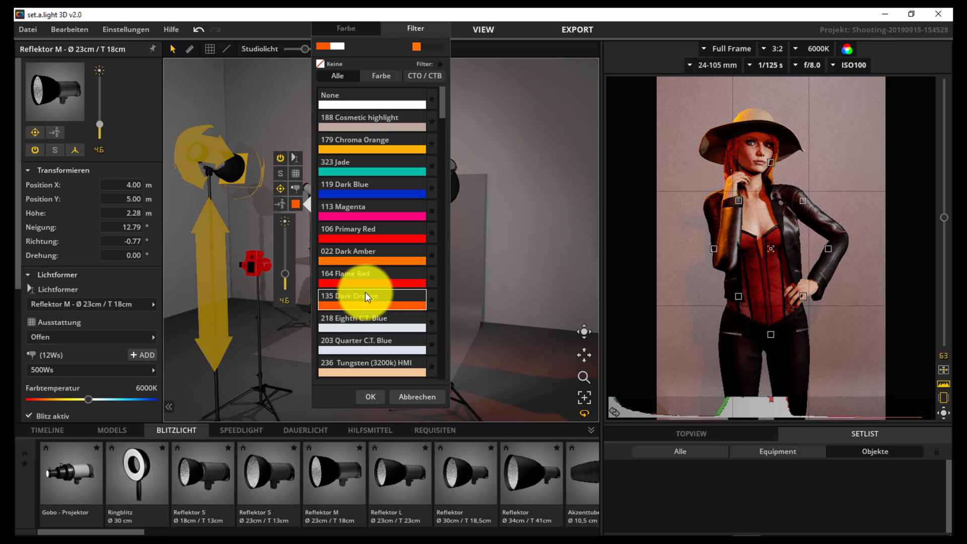
{"action": "mouse_move", "coordinate": [763, 168]}
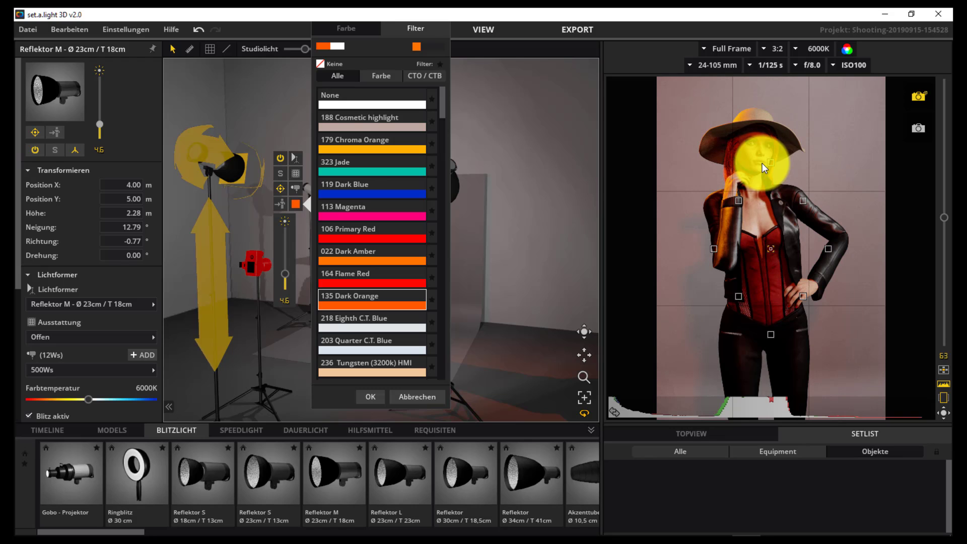
{"action": "left_click", "coordinate": [367, 240]}
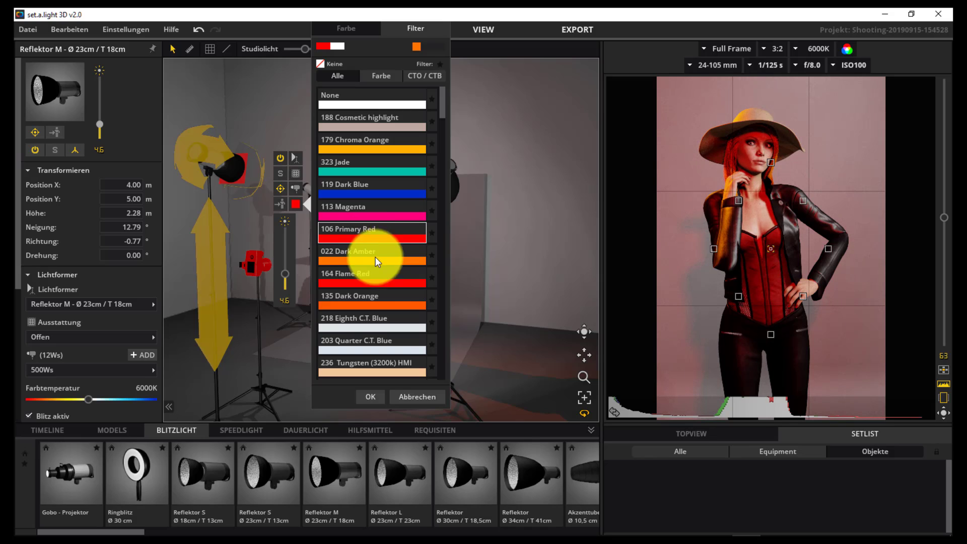
{"action": "left_click", "coordinate": [378, 262]}
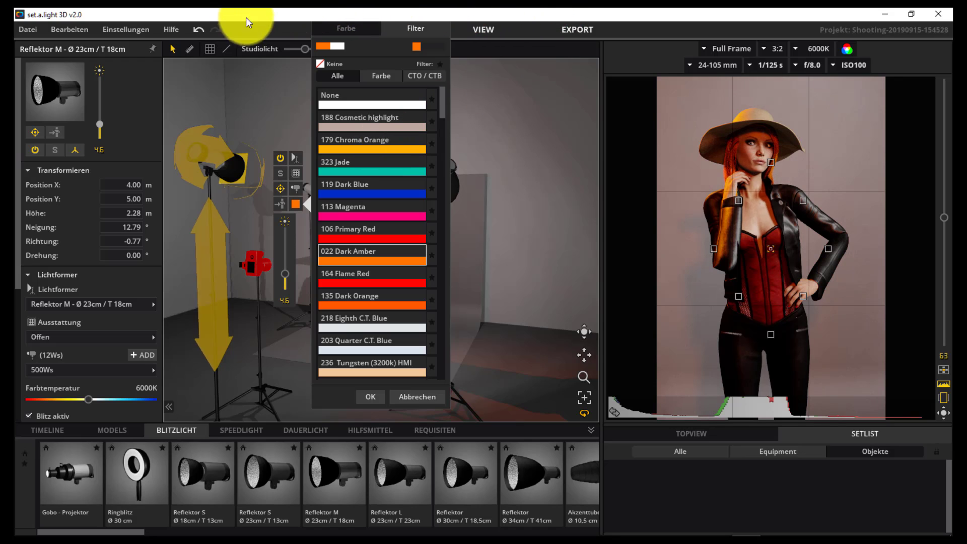
{"action": "left_click", "coordinate": [260, 33]}
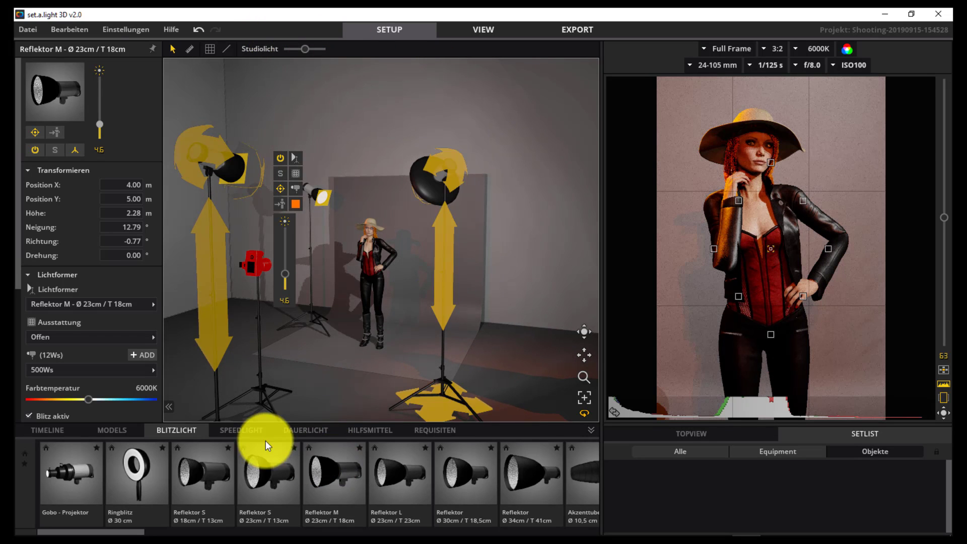
Step: Browse the speedlight, continuous light and accessory libraries, ending on the sofa and bed props
{"action": "left_click", "coordinate": [246, 434]}
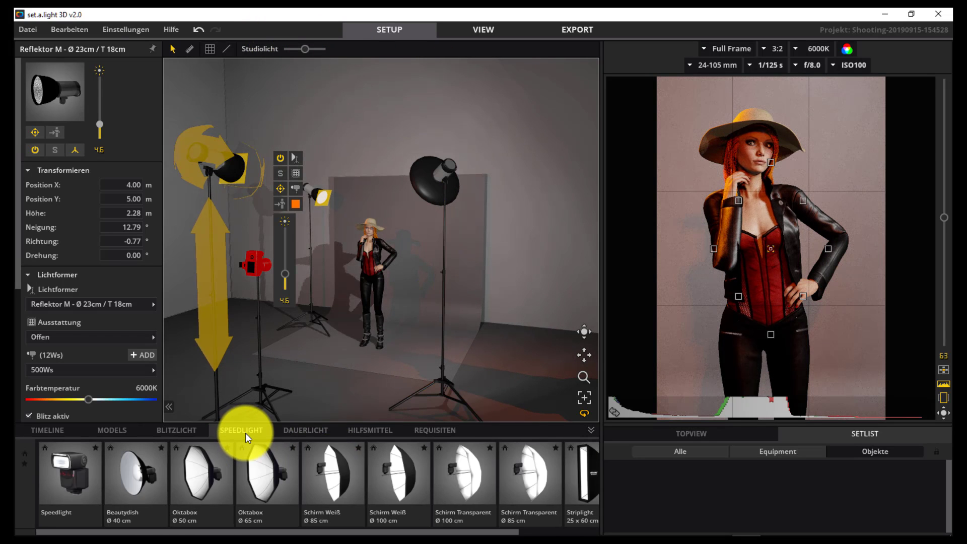
{"action": "left_click", "coordinate": [314, 430]}
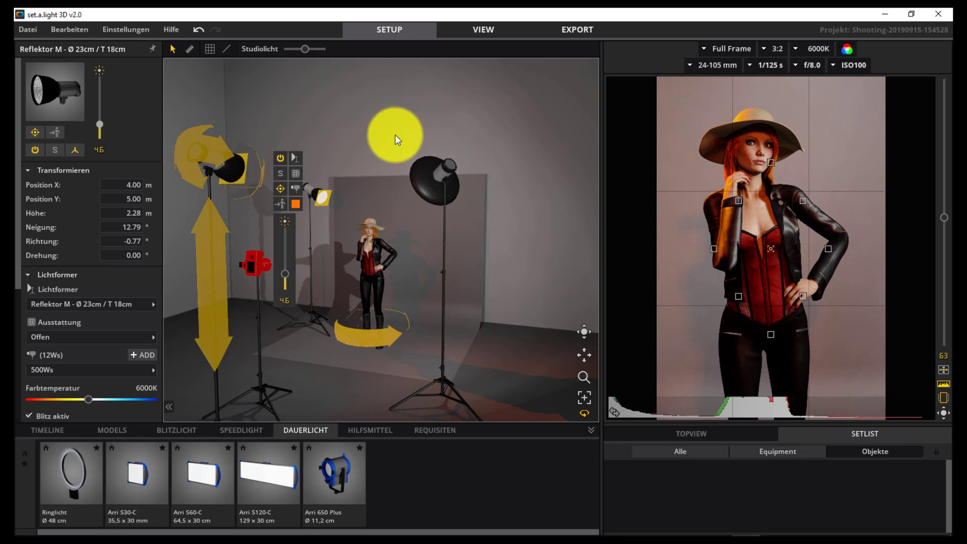
{"action": "left_click", "coordinate": [376, 431]}
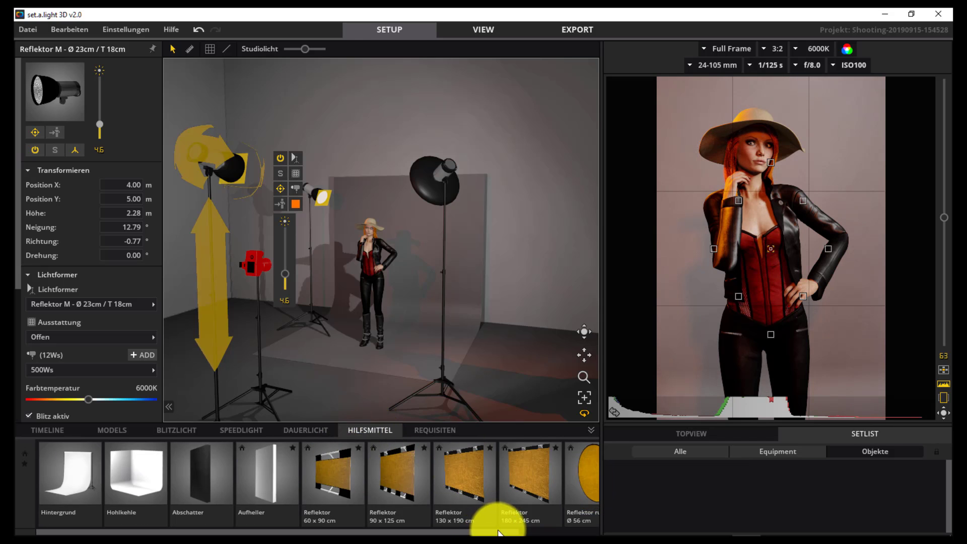
{"action": "left_click_drag", "start_coordinate": [522, 532], "coordinate": [501, 531]}
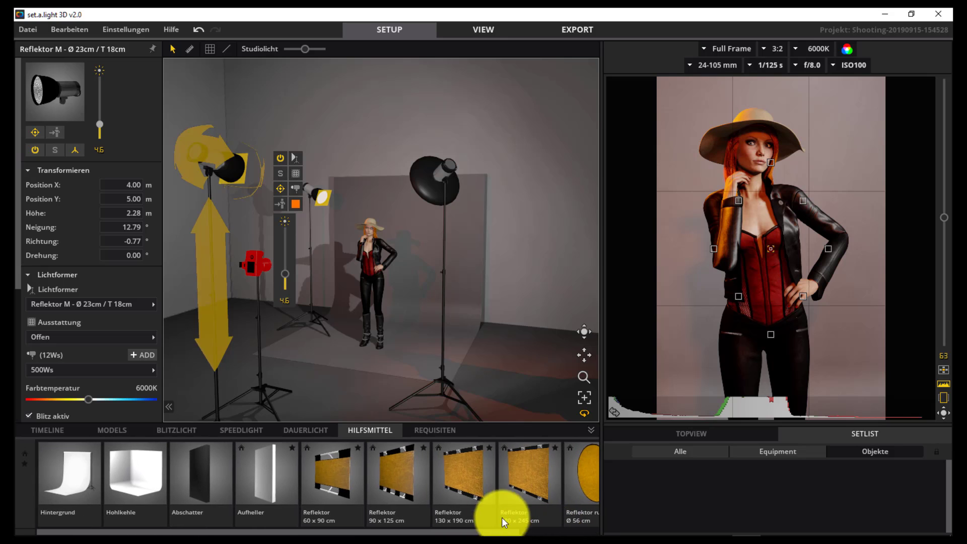
{"action": "left_click", "coordinate": [431, 430]}
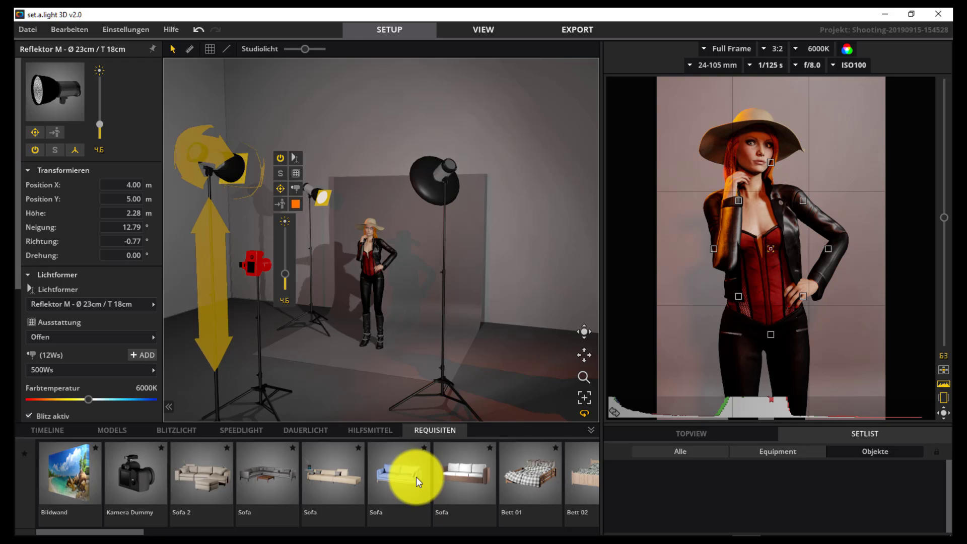
Step: Preview Sofa 2, the white sofa and the Bett 01 bed in the props library
{"action": "left_click", "coordinate": [207, 480]}
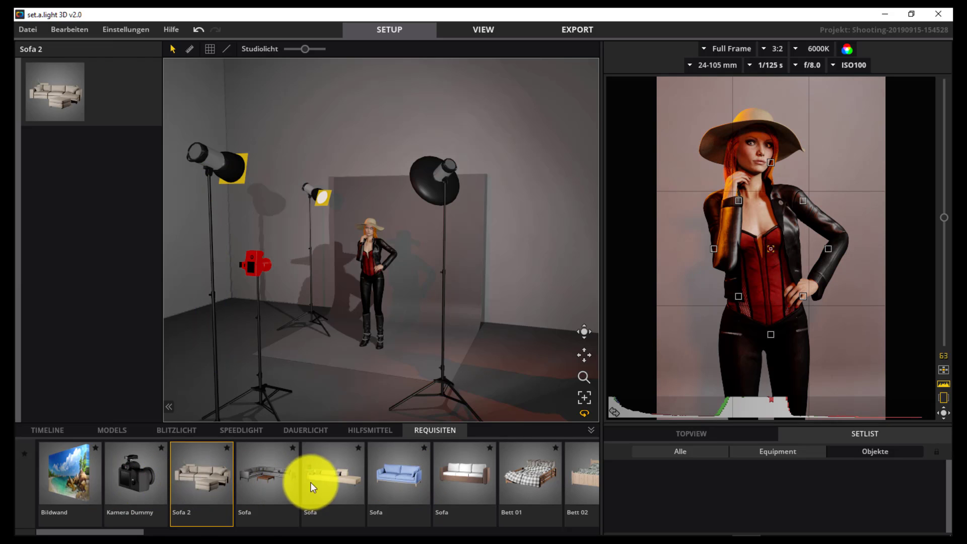
{"action": "left_click", "coordinate": [472, 474]}
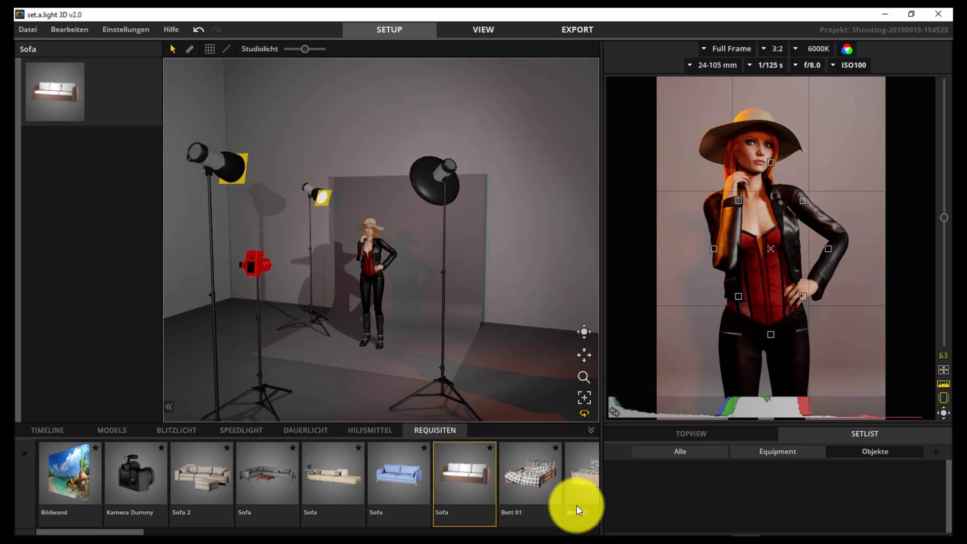
{"action": "left_click", "coordinate": [593, 430]}
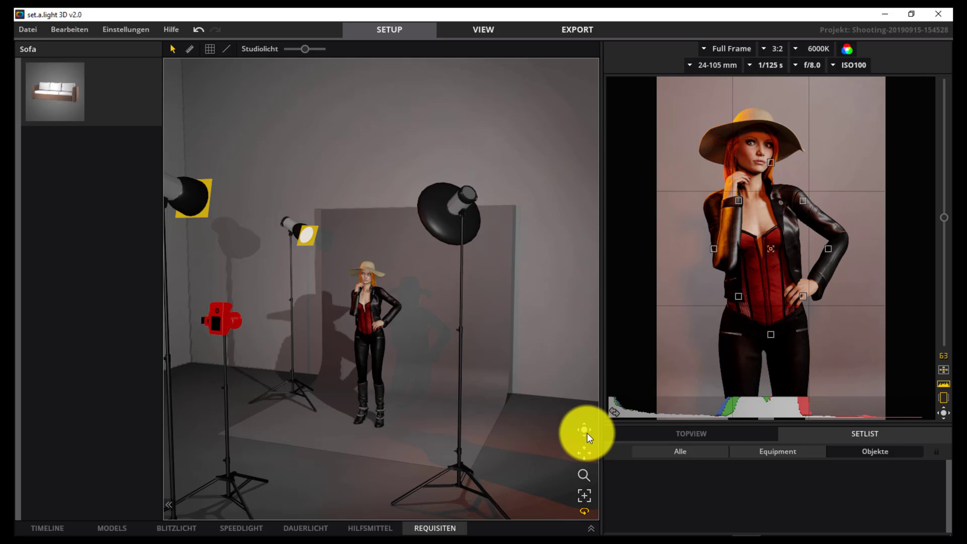
{"action": "left_click", "coordinate": [587, 433]}
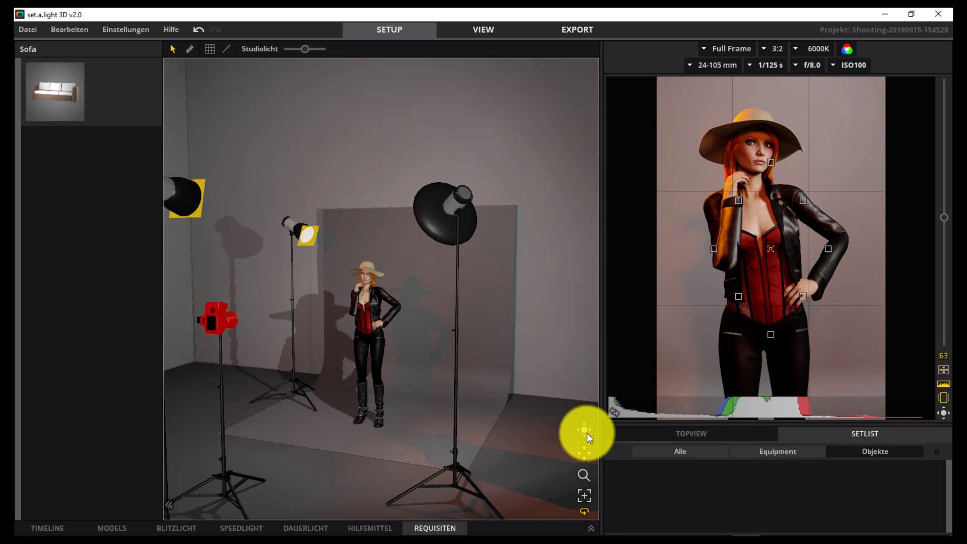
{"action": "left_click", "coordinate": [431, 528]}
{"action": "left_click", "coordinate": [519, 482]}
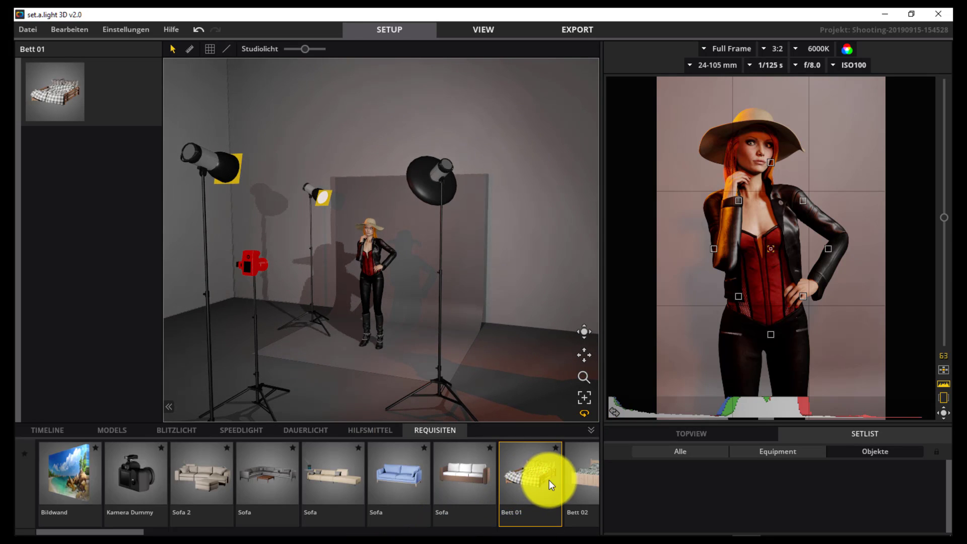
{"action": "left_click", "coordinate": [483, 484]}
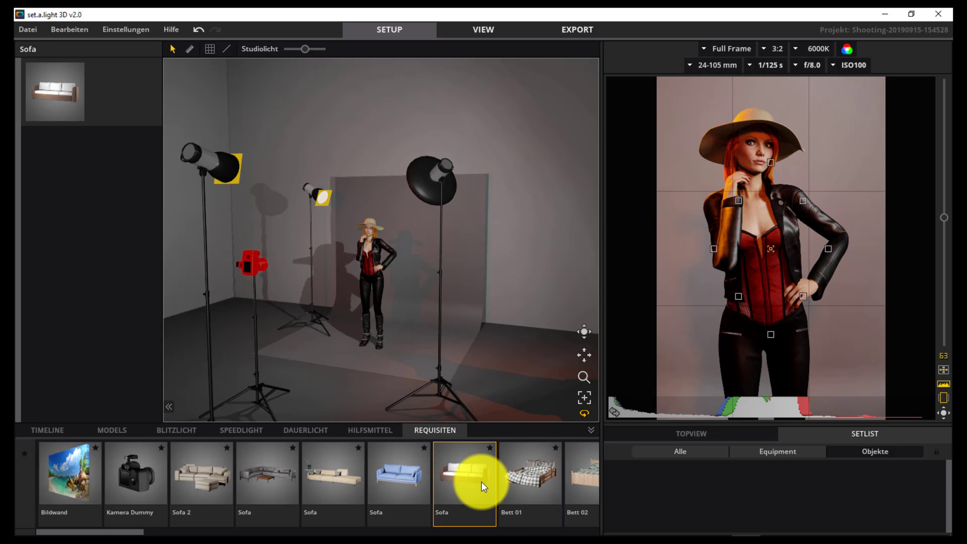
Step: Add the white sofa and place it near the back wall, turned slightly
{"action": "double_click", "coordinate": [483, 487]}
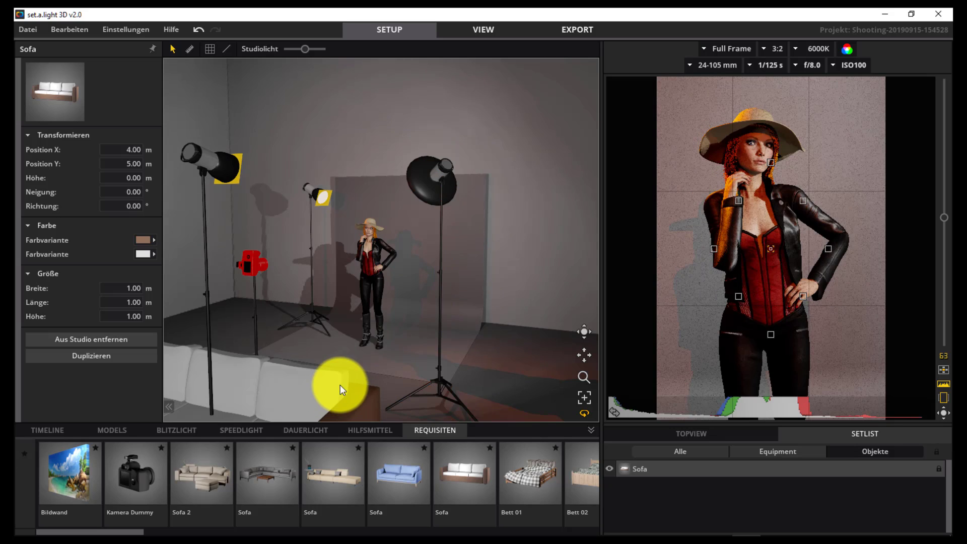
{"action": "mouse_move", "coordinate": [340, 385]}
{"action": "left_mouse_down"}
{"action": "mouse_move", "coordinate": [546, 343]}
{"action": "mouse_move", "coordinate": [495, 382]}
{"action": "left_mouse_up"}
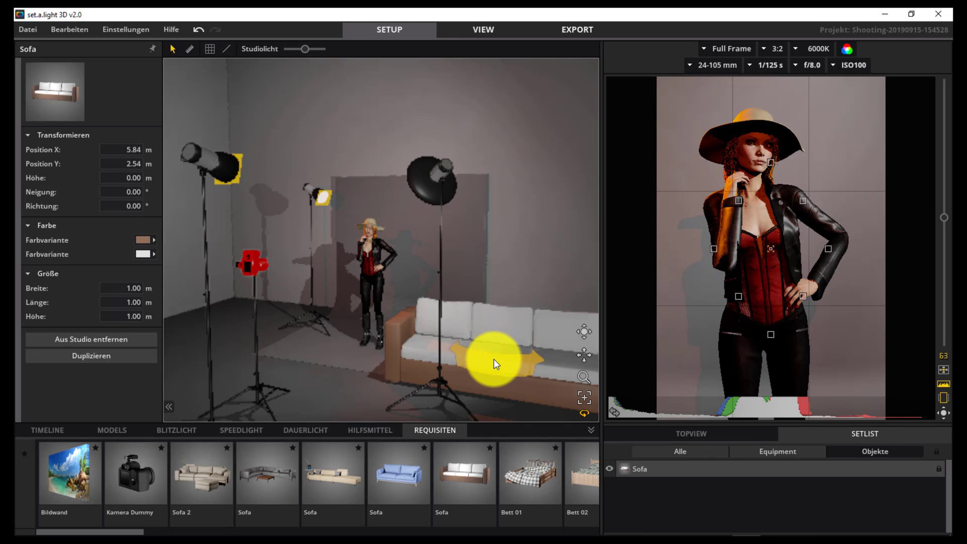
{"action": "mouse_move", "coordinate": [494, 359]}
{"action": "left_mouse_down"}
{"action": "mouse_move", "coordinate": [472, 320]}
{"action": "mouse_move", "coordinate": [472, 341]}
{"action": "mouse_move", "coordinate": [551, 386]}
{"action": "mouse_move", "coordinate": [434, 311]}
{"action": "mouse_move", "coordinate": [469, 313]}
{"action": "mouse_move", "coordinate": [493, 372]}
{"action": "left_mouse_up"}
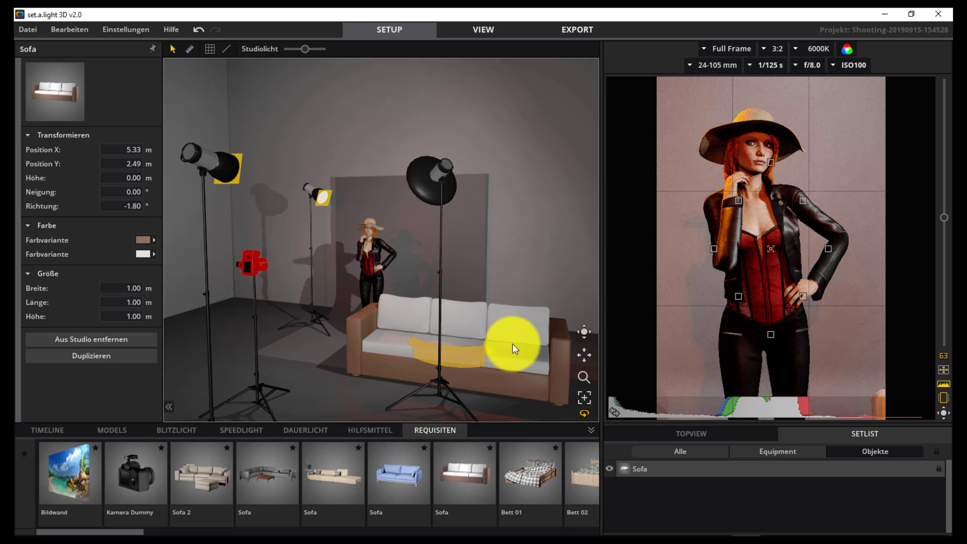
{"action": "left_click_drag", "start_coordinate": [498, 366], "coordinate": [513, 338]}
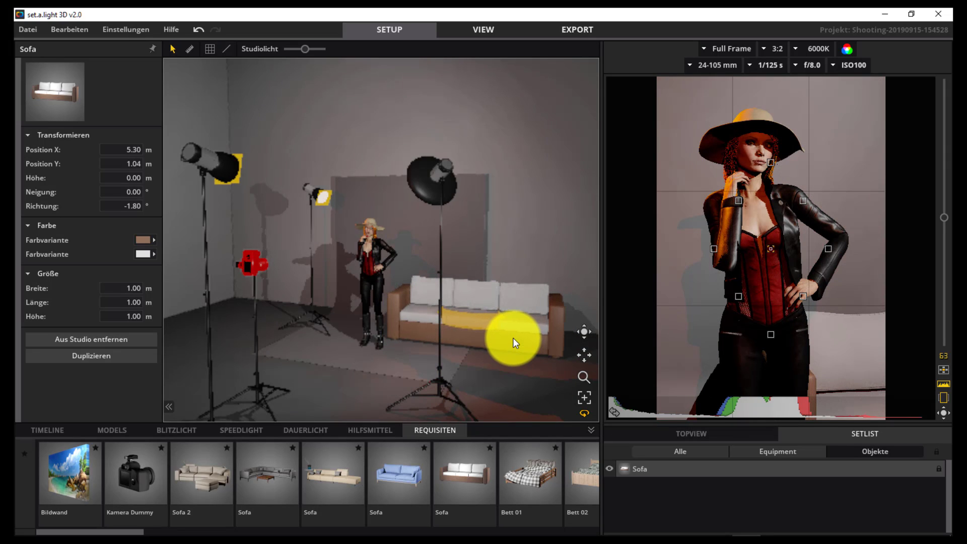
{"action": "left_click", "coordinate": [515, 367]}
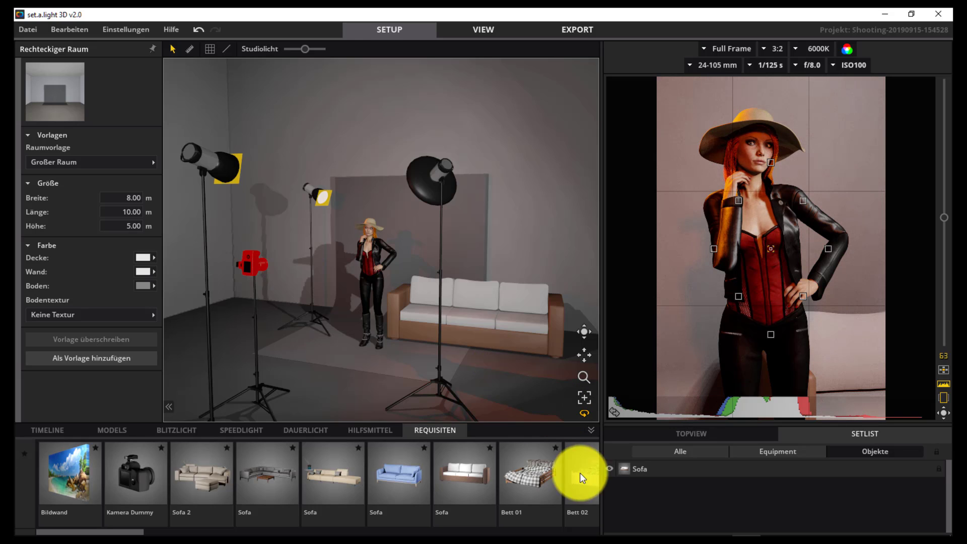
Step: Nudge the grey backdrop slightly to the right with the arrow key
{"action": "left_click", "coordinate": [588, 499]}
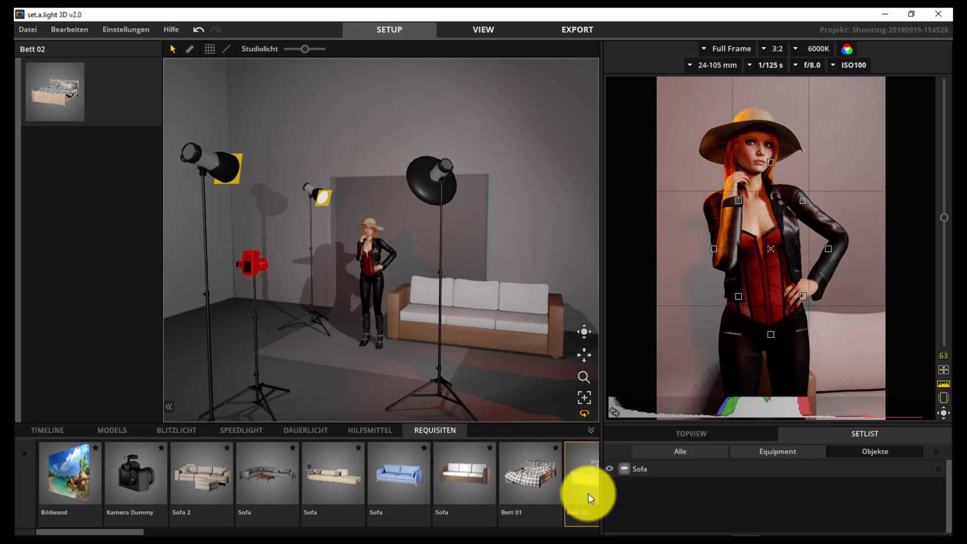
{"action": "mouse_move", "coordinate": [589, 493]}
{"action": "left_mouse_down"}
{"action": "mouse_move", "coordinate": [440, 431]}
{"action": "mouse_move", "coordinate": [602, 453]}
{"action": "left_mouse_up"}
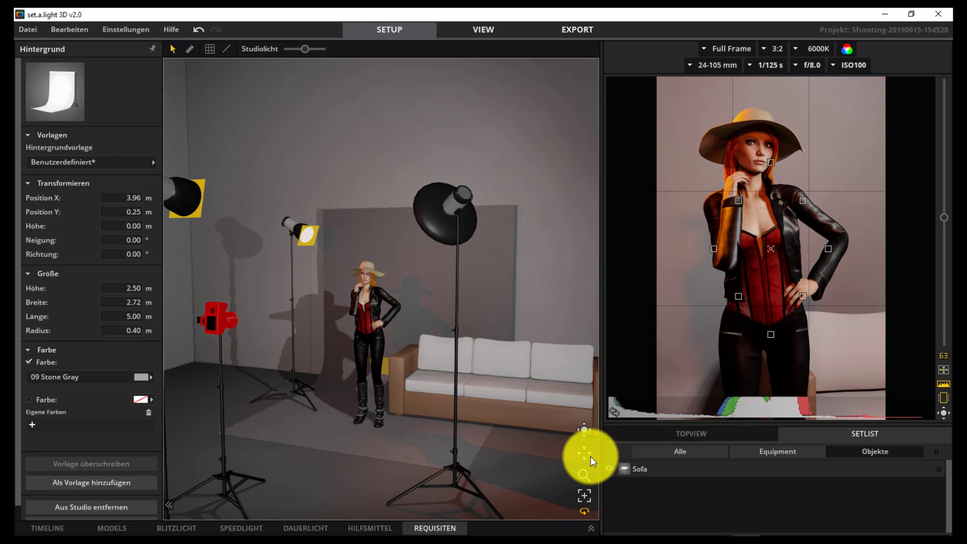
{"action": "key", "text": "Right"}
{"action": "key", "text": "Right"}
{"action": "key", "text": "Right"}
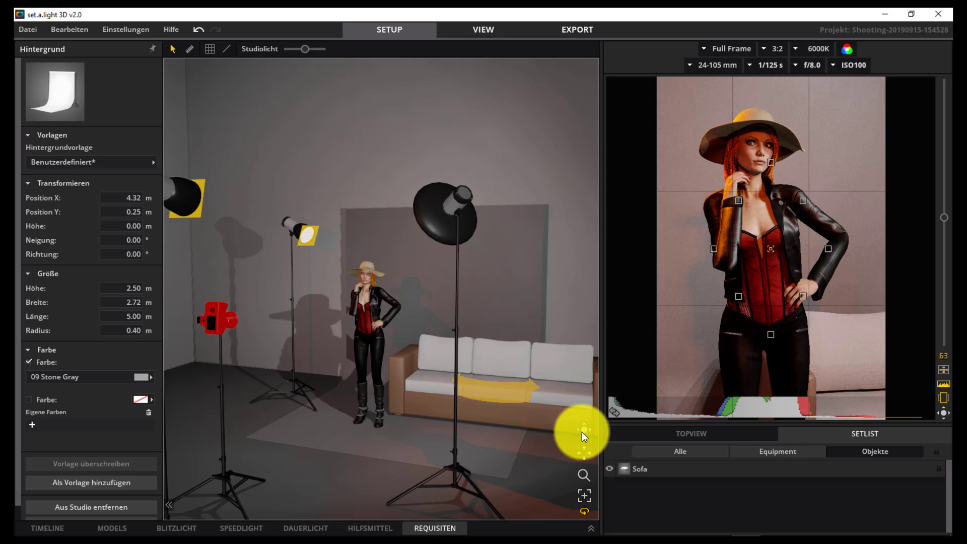
Step: Browse the accessory and props libraries, checking Bett 02, then open the models library
{"action": "left_click", "coordinate": [376, 528]}
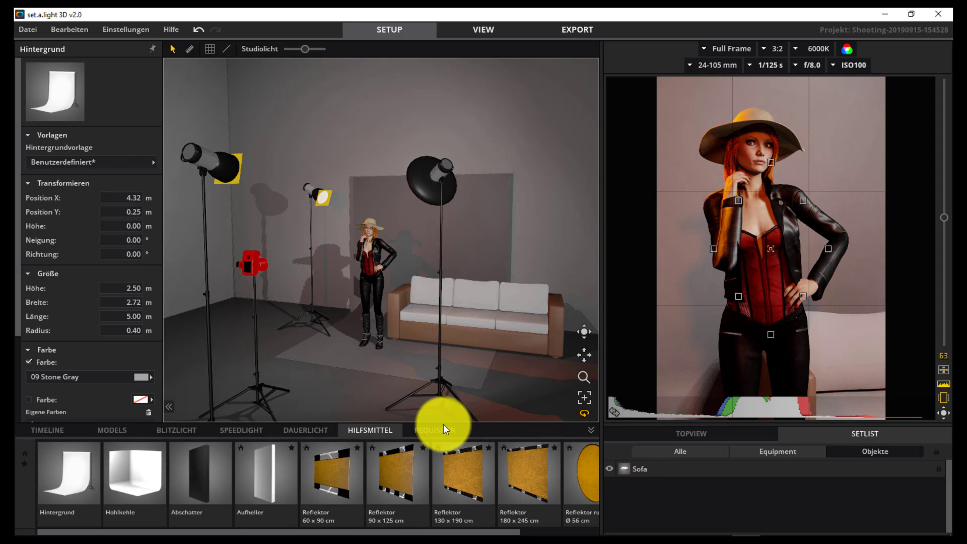
{"action": "left_click", "coordinate": [440, 429]}
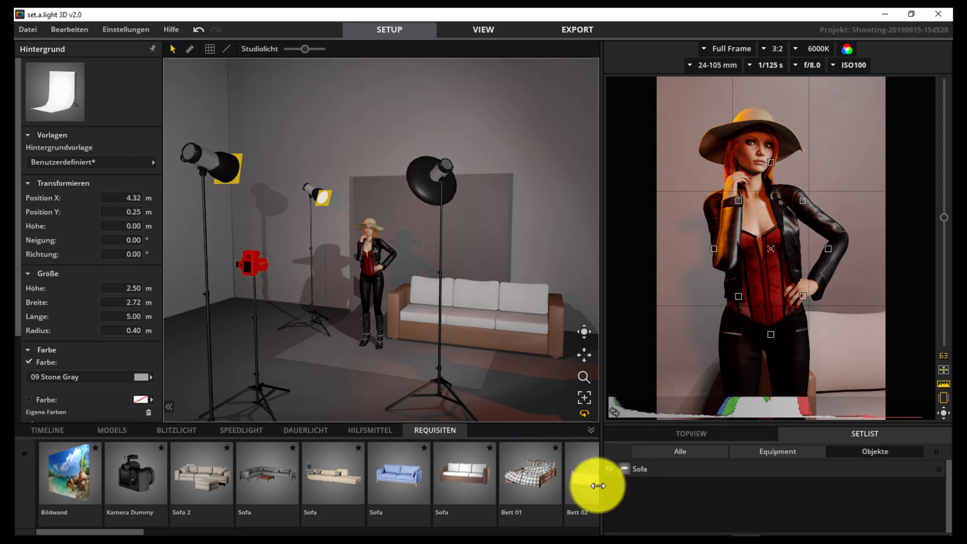
{"action": "left_click", "coordinate": [580, 498]}
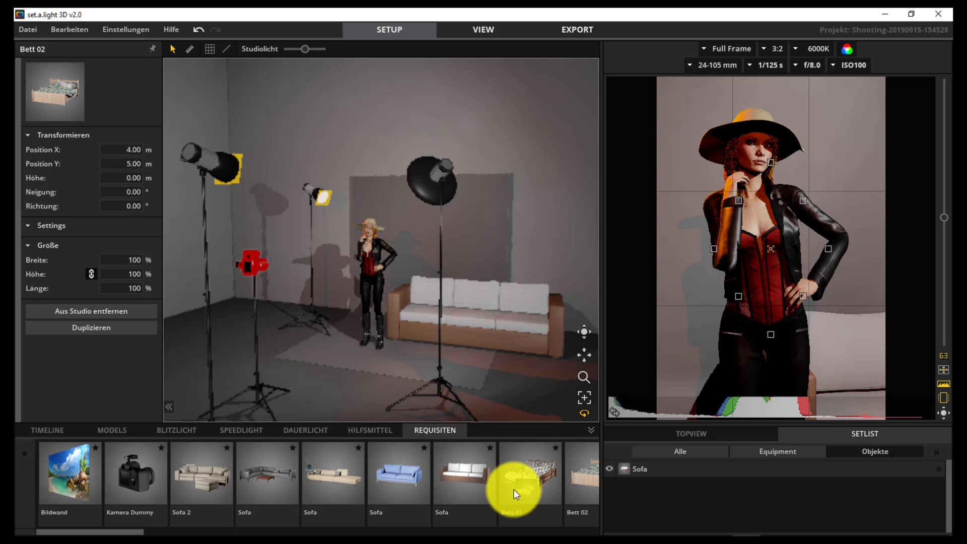
{"action": "left_click", "coordinate": [571, 474]}
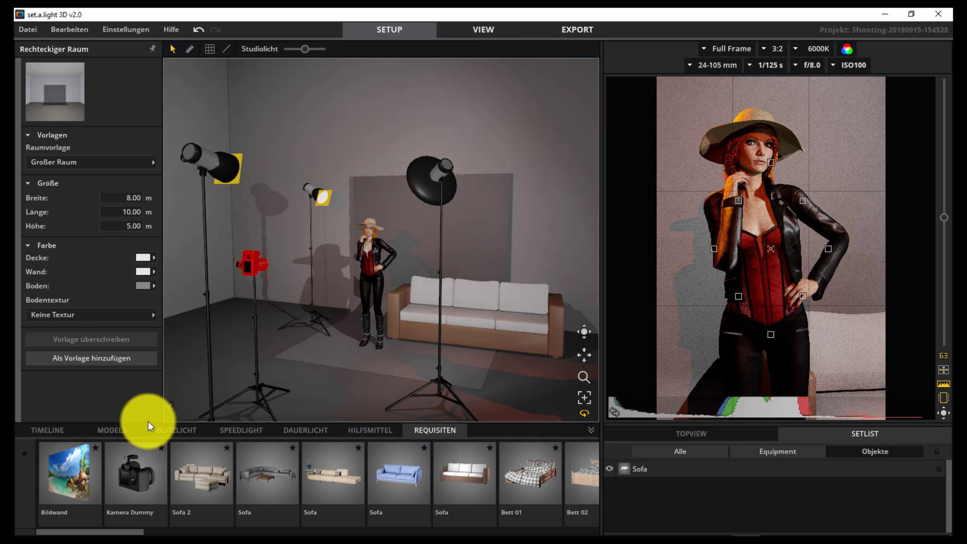
{"action": "left_click", "coordinate": [115, 431]}
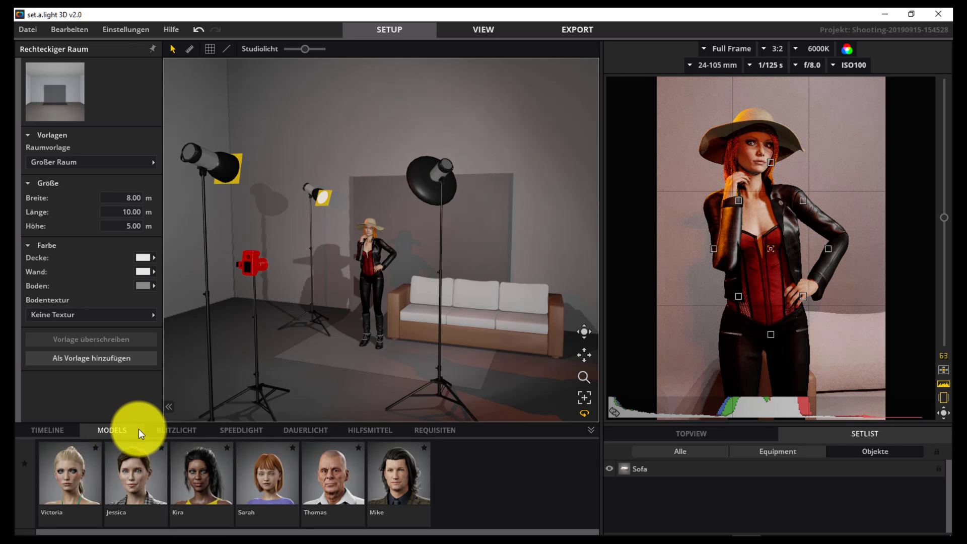
Step: Add model Sarah and move her onto the floor in front of the sofa
{"action": "left_click", "coordinate": [268, 483]}
{"action": "double_click", "coordinate": [267, 482]}
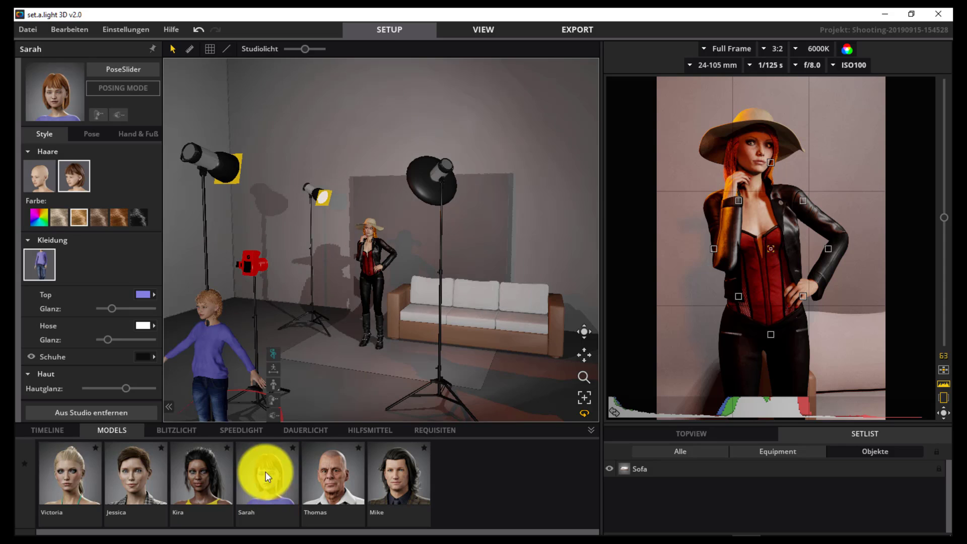
{"action": "mouse_move", "coordinate": [211, 362]}
{"action": "left_mouse_down"}
{"action": "mouse_move", "coordinate": [353, 343]}
{"action": "mouse_move", "coordinate": [521, 339]}
{"action": "mouse_move", "coordinate": [493, 295]}
{"action": "mouse_move", "coordinate": [480, 288]}
{"action": "mouse_move", "coordinate": [466, 298]}
{"action": "left_mouse_up"}
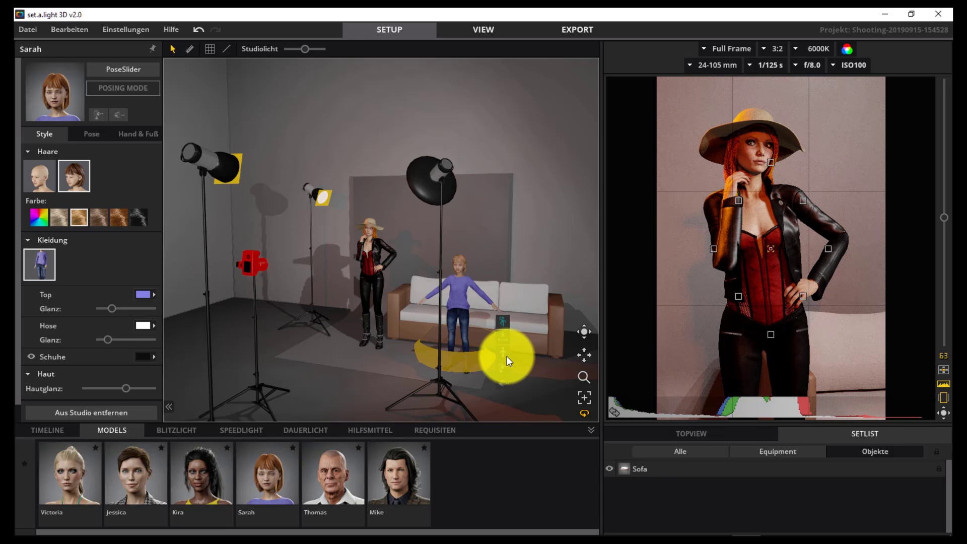
{"action": "left_click", "coordinate": [508, 357]}
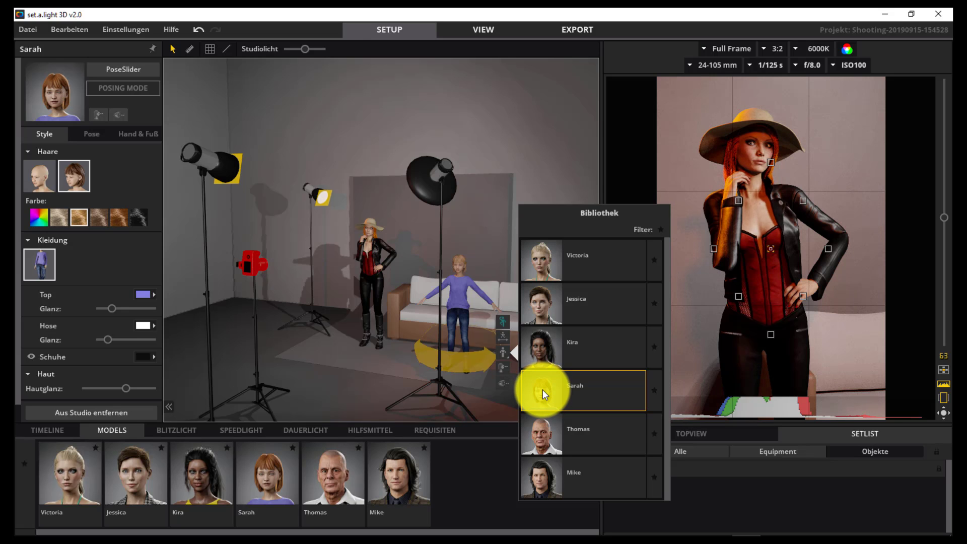
{"action": "left_click", "coordinate": [504, 368]}
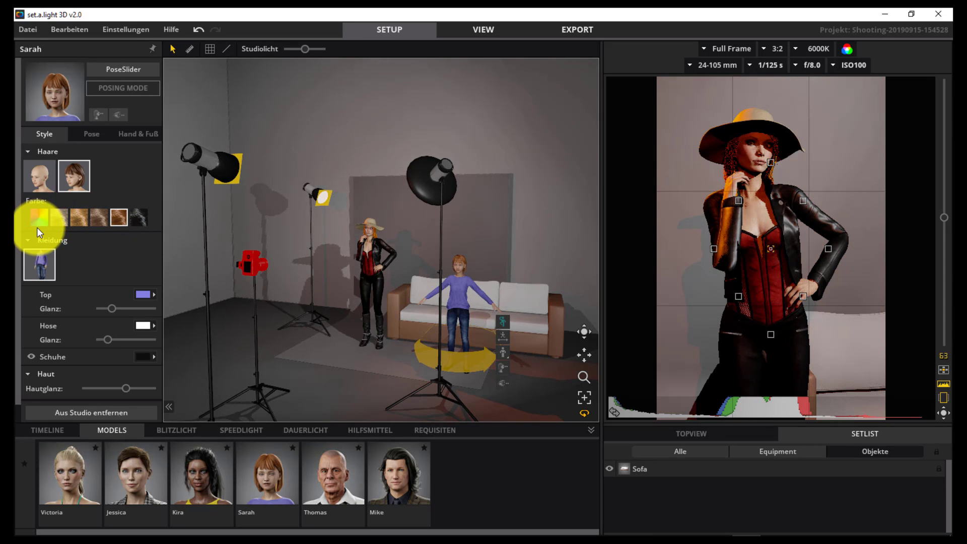
Step: Set Sarah's hair colour to red (EE1111) in the colour picker
{"action": "left_click", "coordinate": [38, 219]}
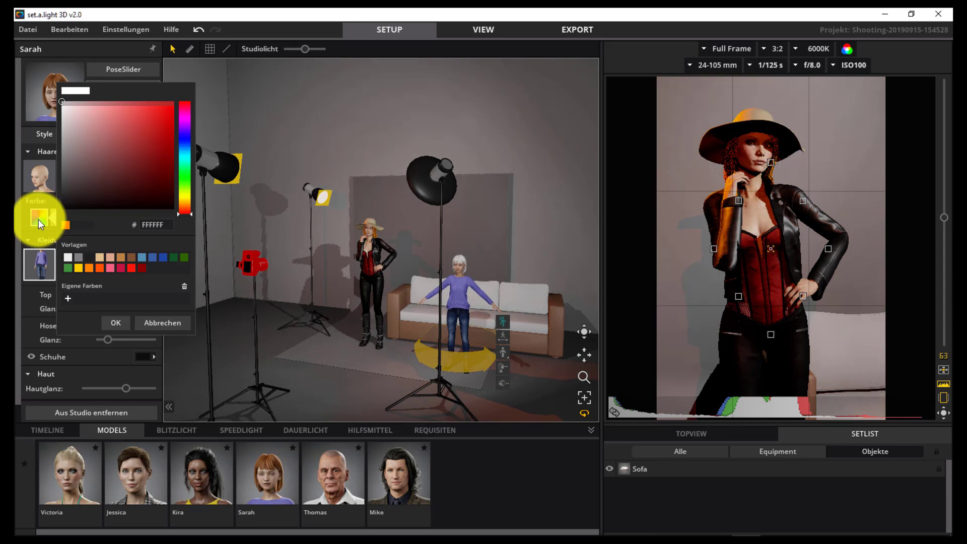
{"action": "left_click", "coordinate": [167, 108]}
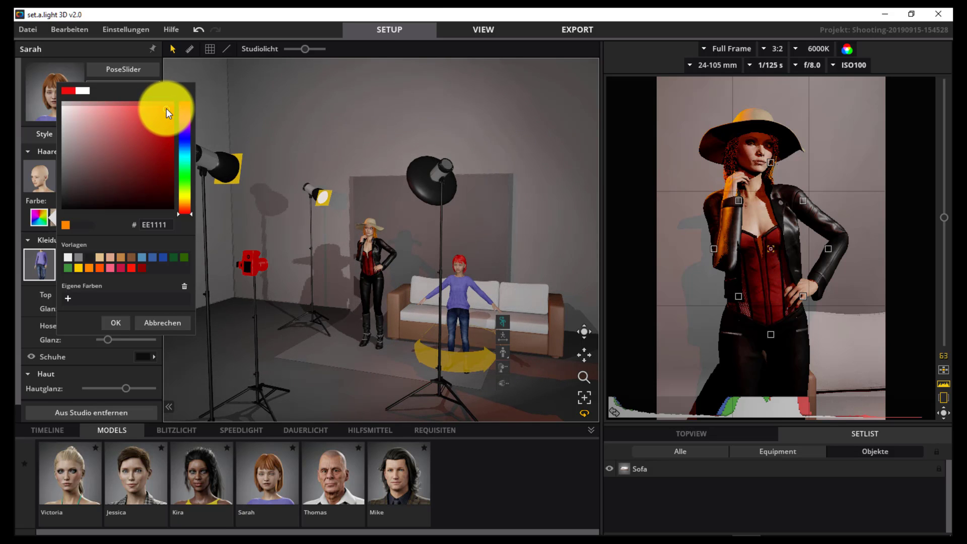
{"action": "left_click", "coordinate": [115, 321]}
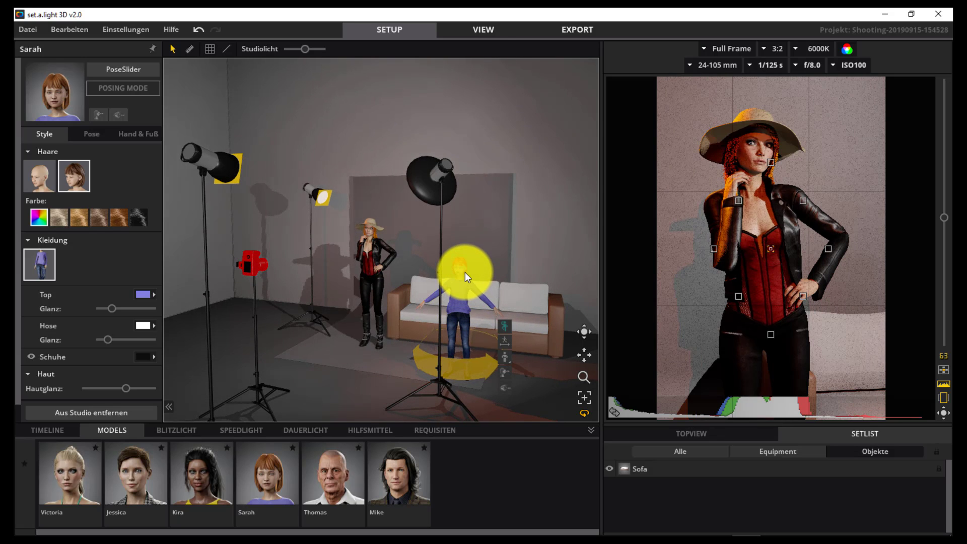
Step: Hide Sarah's shoes and raise her skin gloss slightly
{"action": "scroll", "coordinate": [135, 271], "scroll_direction": "down", "scroll_amount": 1}
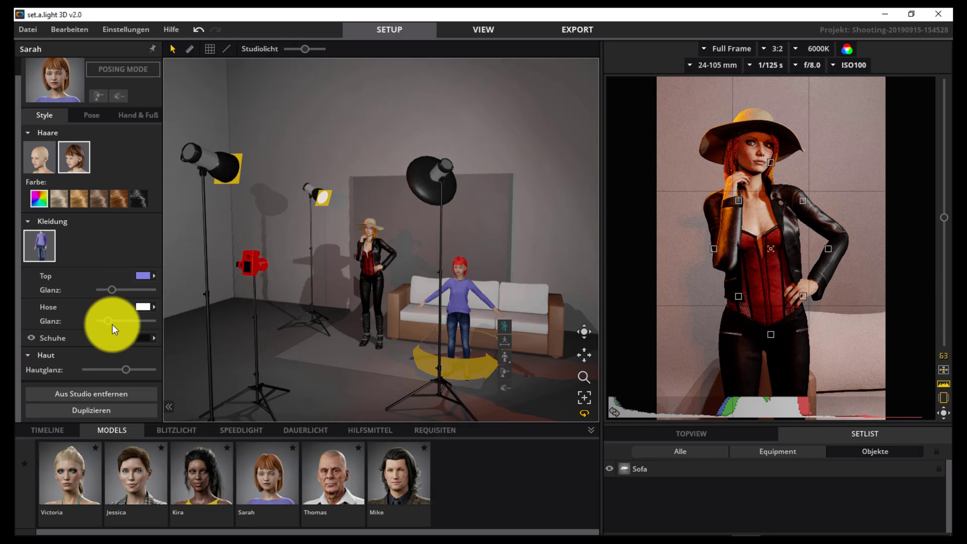
{"action": "left_click", "coordinate": [37, 338]}
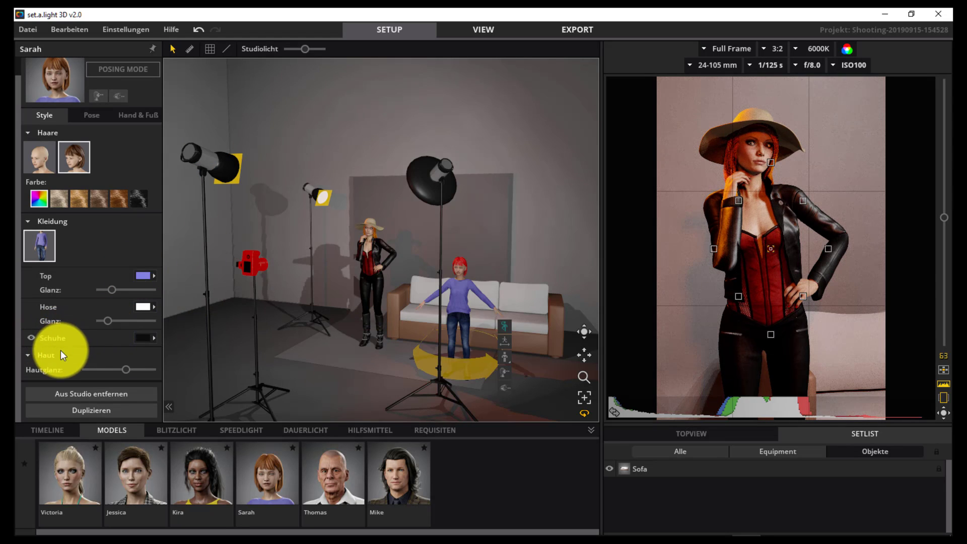
{"action": "left_click", "coordinate": [46, 355]}
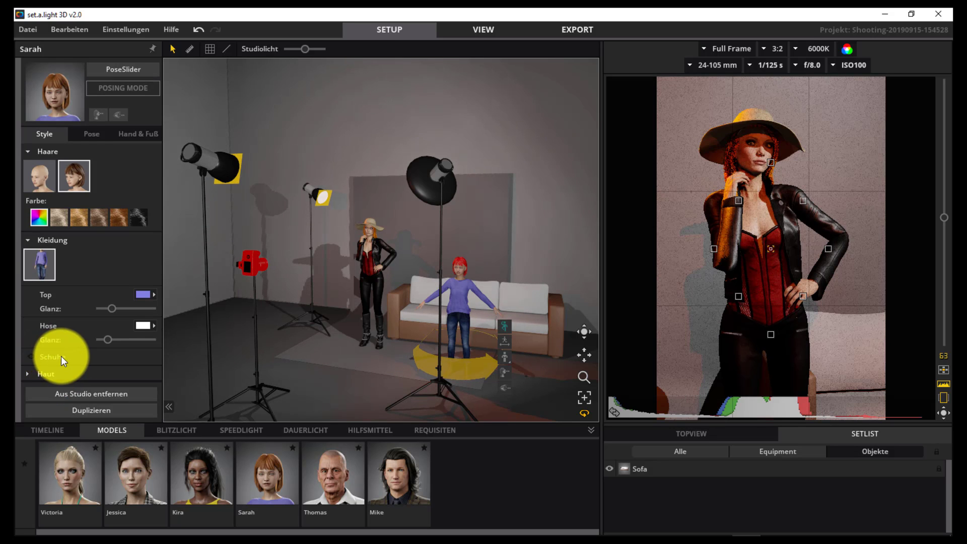
{"action": "left_click", "coordinate": [27, 372]}
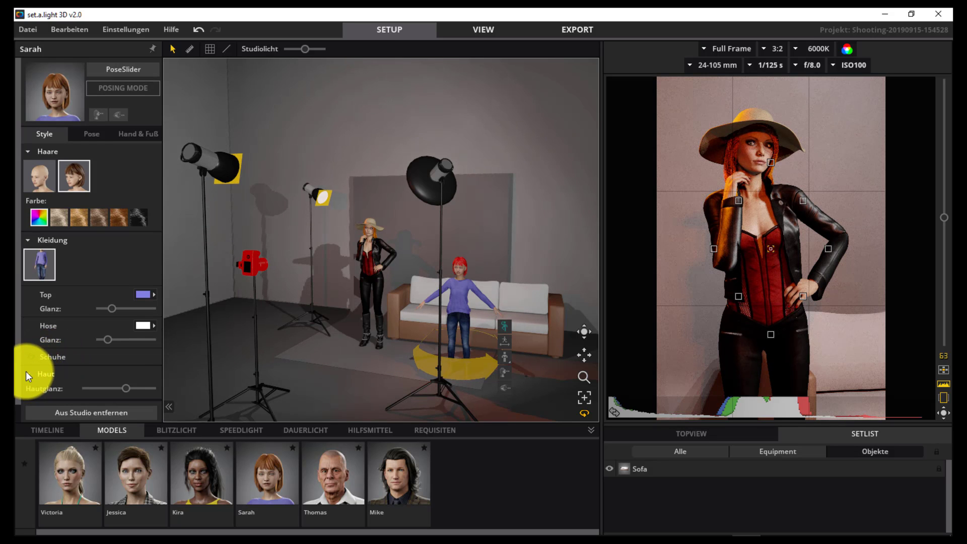
{"action": "left_click_drag", "start_coordinate": [130, 387], "coordinate": [133, 388]}
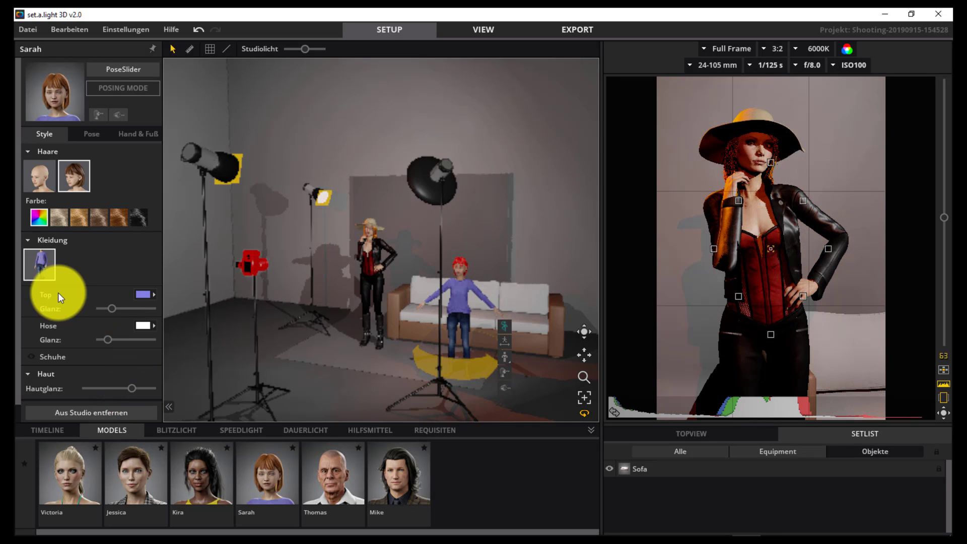
Step: Give Sarah's top a blue preset colour and make her trousers slightly glossier
{"action": "left_click", "coordinate": [144, 296]}
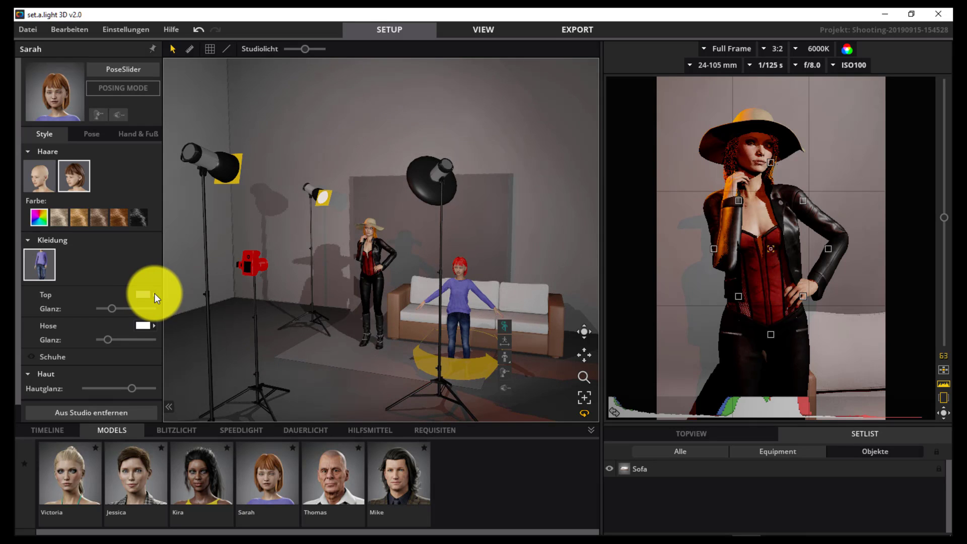
{"action": "left_click", "coordinate": [154, 293]}
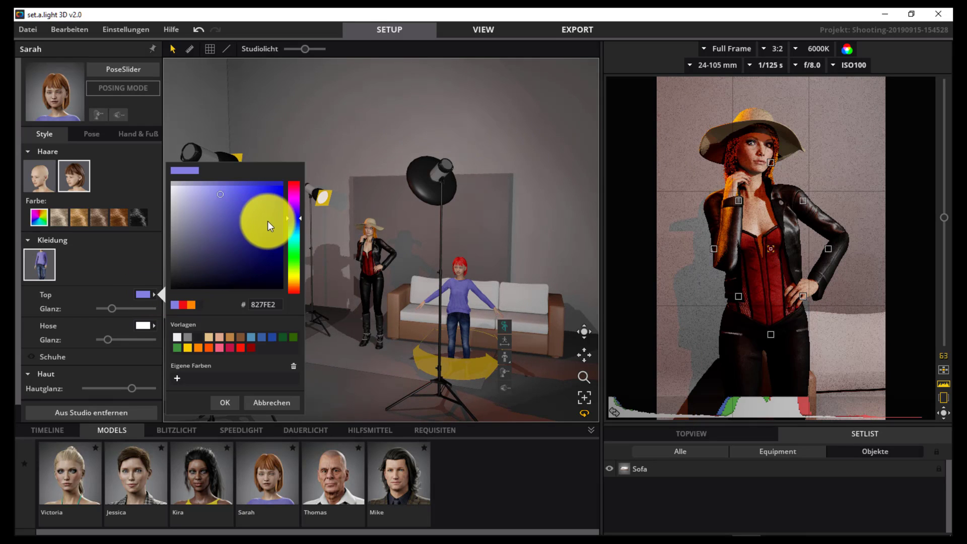
{"action": "left_click", "coordinate": [253, 338]}
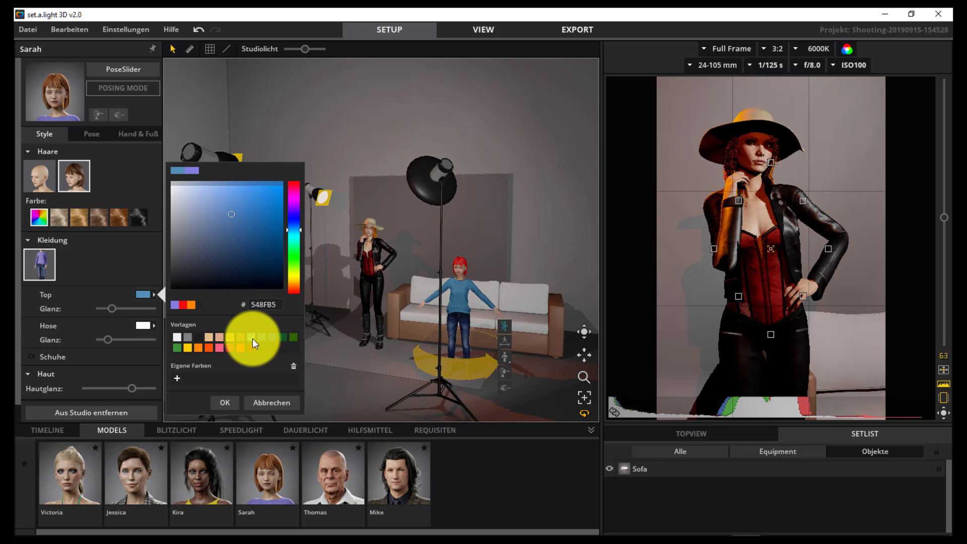
{"action": "left_click", "coordinate": [226, 403]}
{"action": "left_click", "coordinate": [438, 321]}
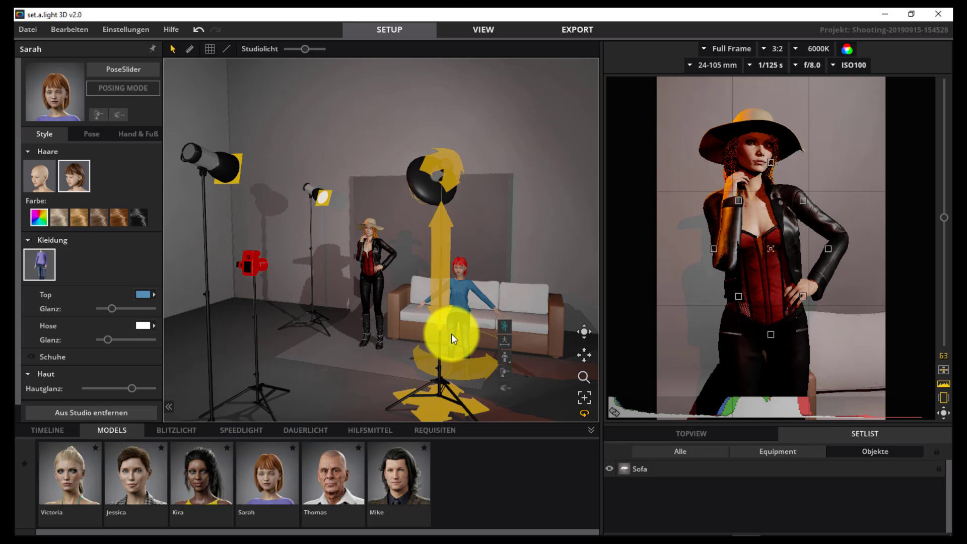
{"action": "left_click", "coordinate": [451, 333]}
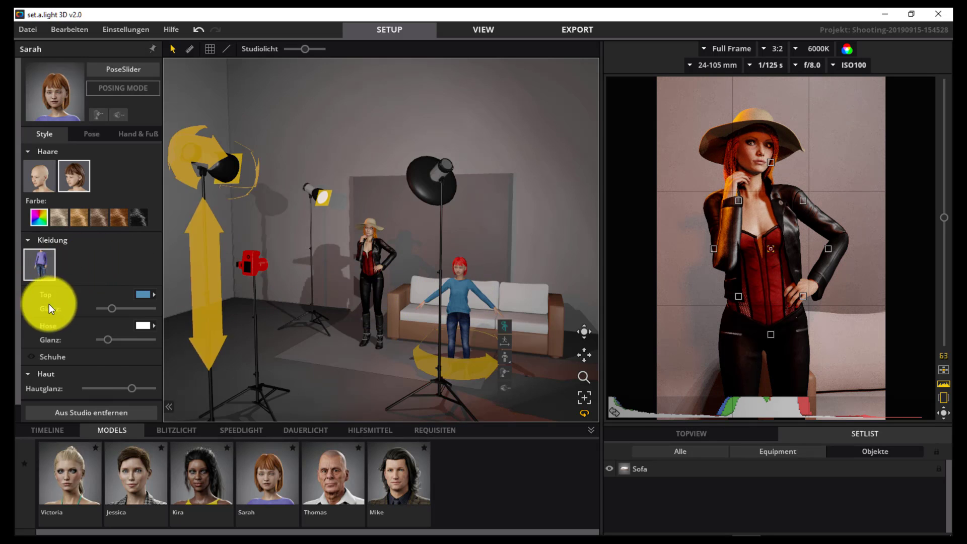
{"action": "left_click_drag", "start_coordinate": [109, 339], "coordinate": [117, 339]}
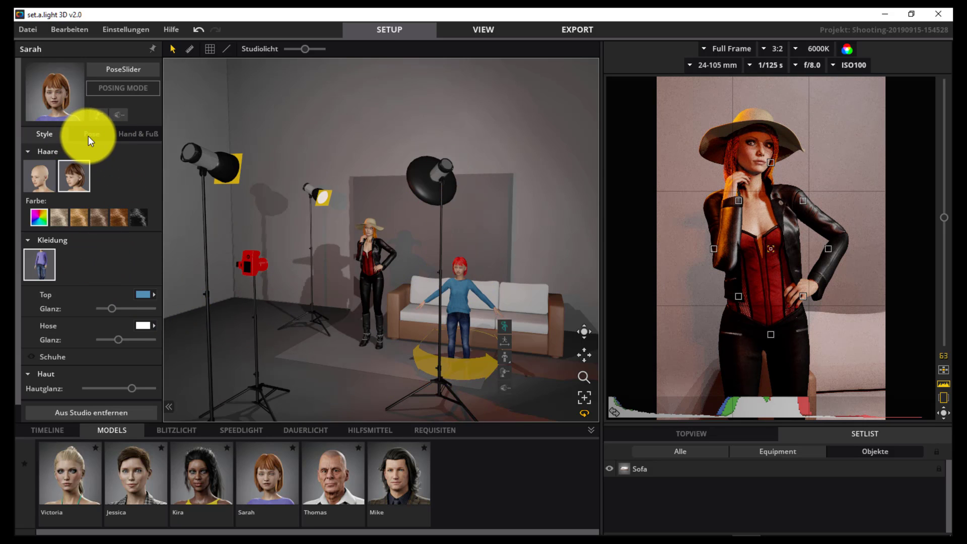
Step: Switch Sarah from the T-pose to a relaxed Stehend standing pose, then reselect the left strobe
{"action": "left_click", "coordinate": [88, 136]}
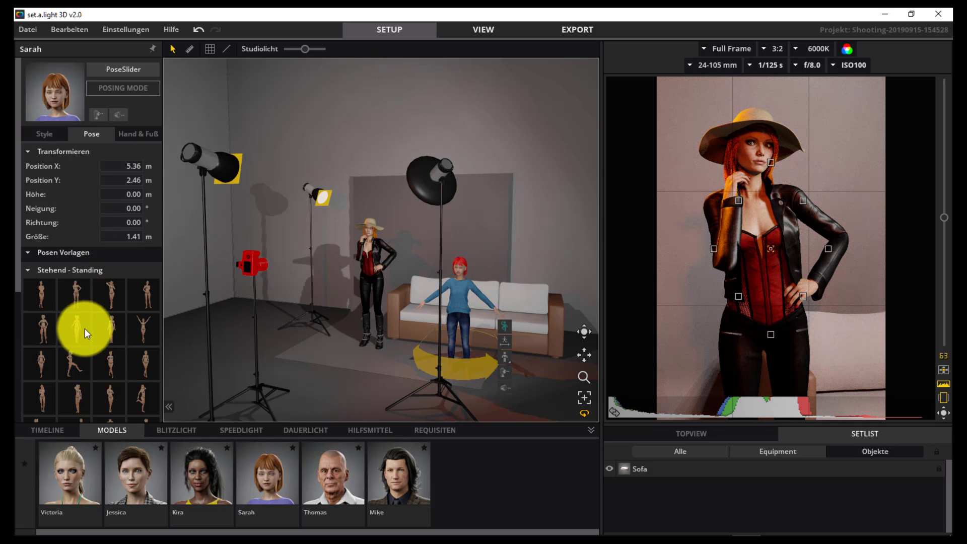
{"action": "scroll", "coordinate": [138, 353], "scroll_direction": "down", "scroll_amount": 3}
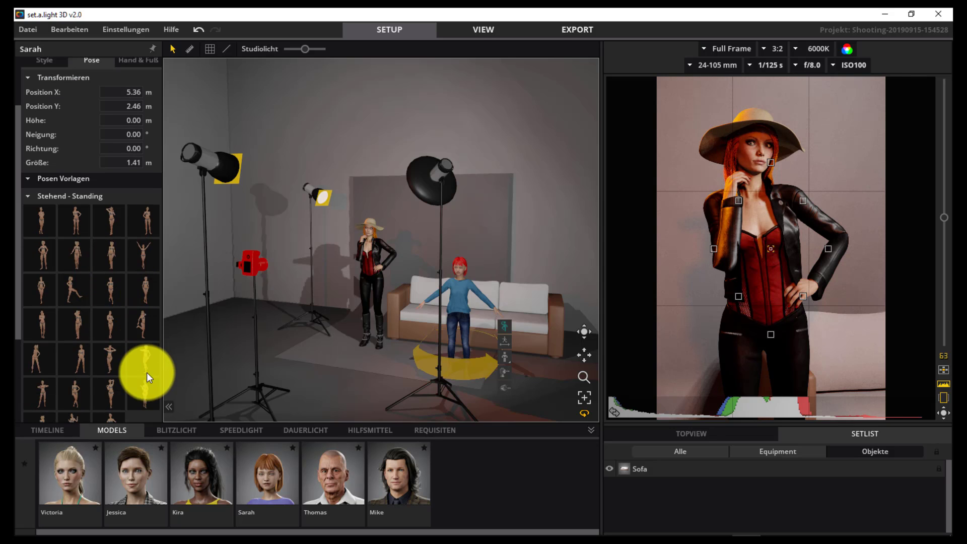
{"action": "left_click", "coordinate": [143, 382]}
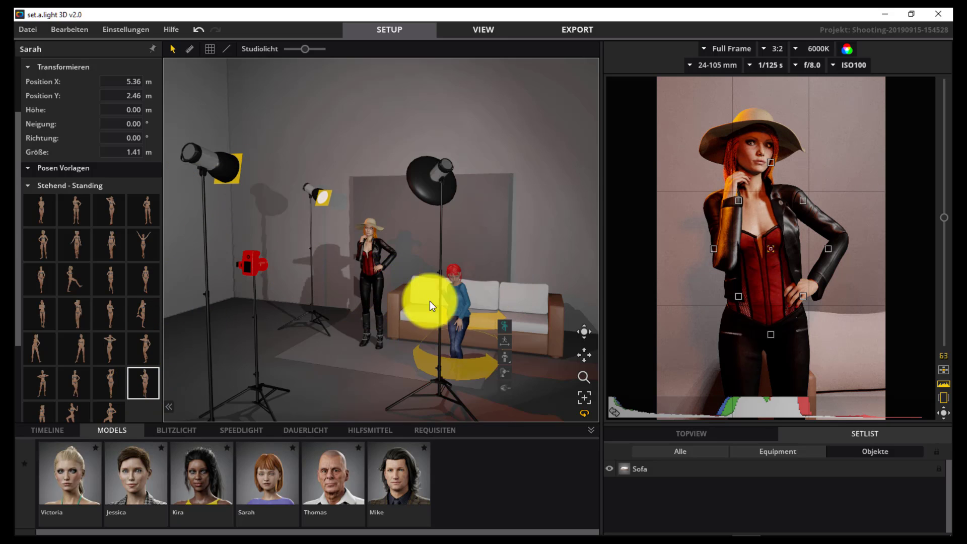
{"action": "left_click", "coordinate": [215, 166]}
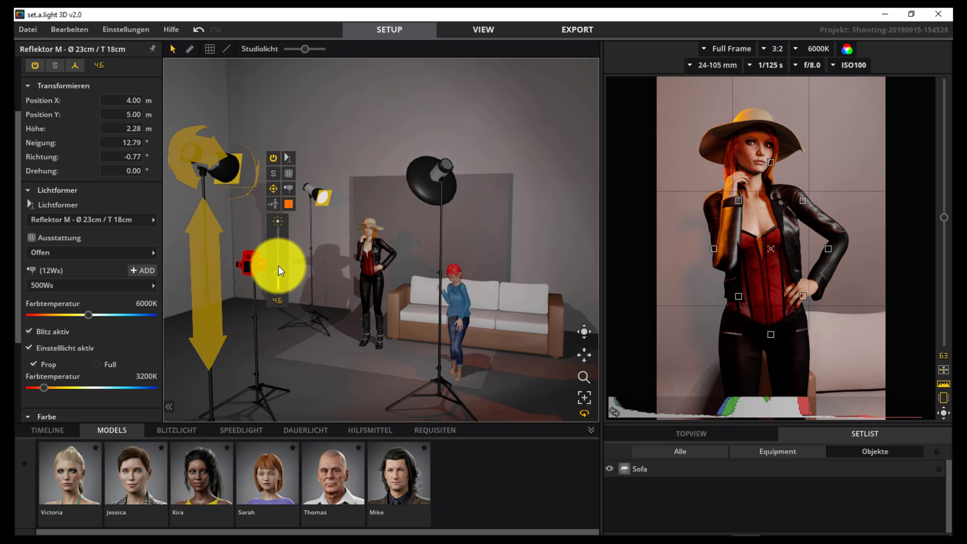
Step: Raise the left strobe's power to brighten the scene, then open the Requisiten props library
{"action": "left_click_drag", "start_coordinate": [277, 273], "coordinate": [282, 254]}
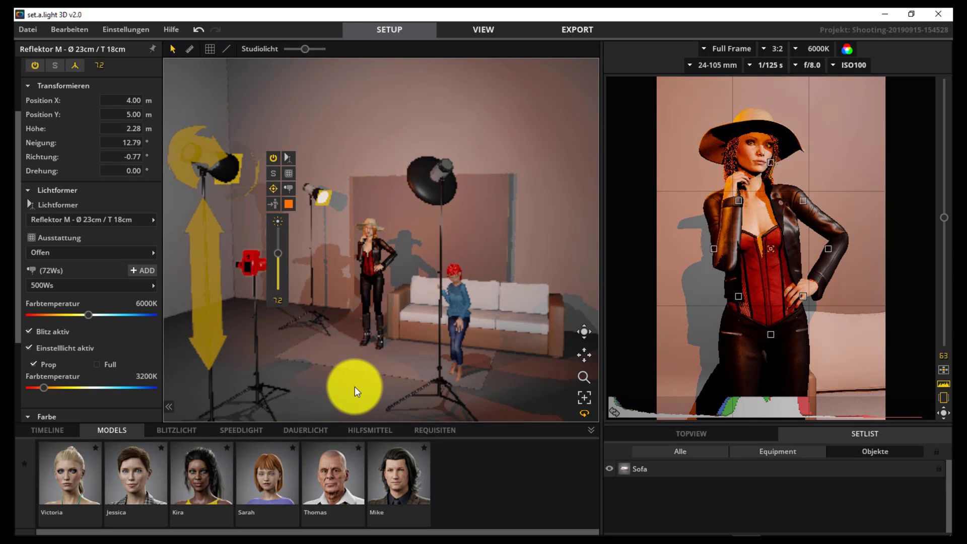
{"action": "left_click", "coordinate": [468, 304]}
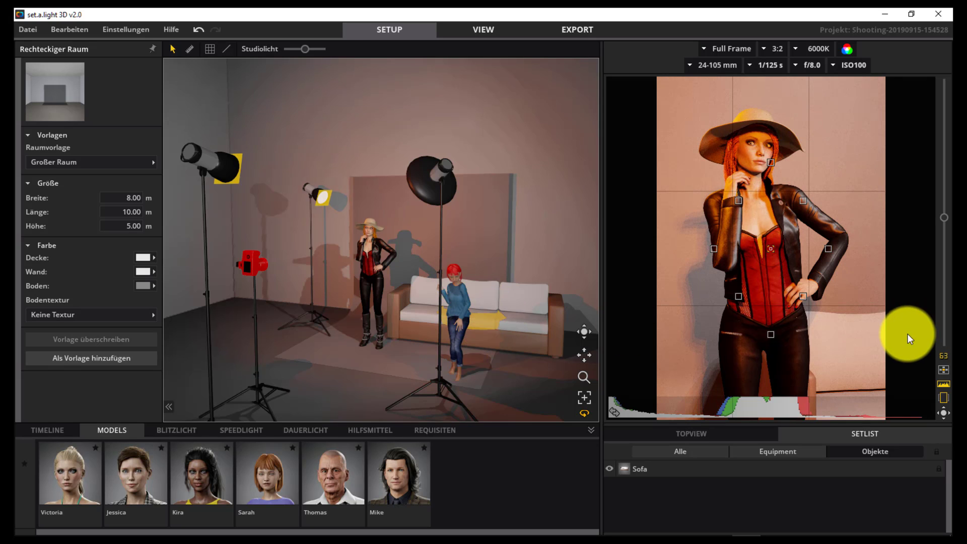
{"action": "mouse_move", "coordinate": [887, 341]}
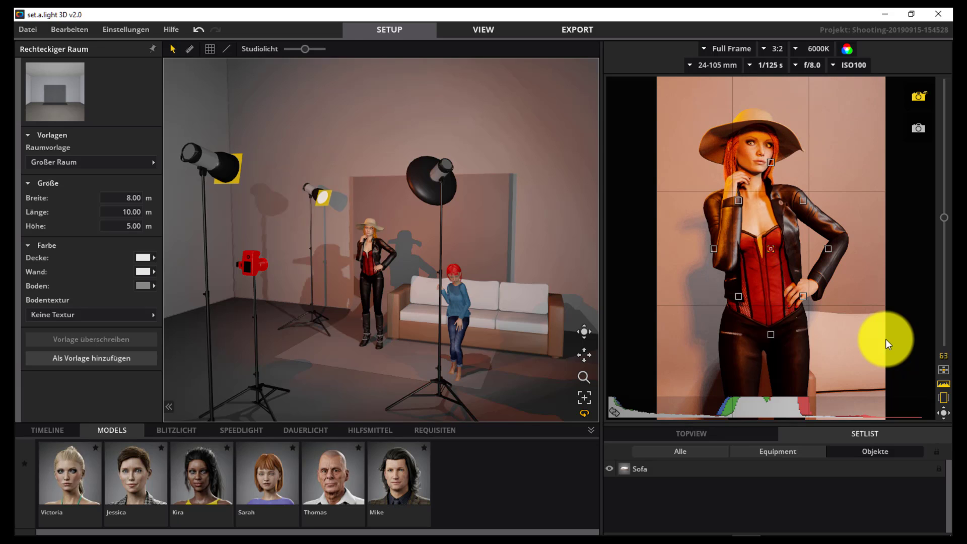
{"action": "left_click", "coordinate": [453, 431]}
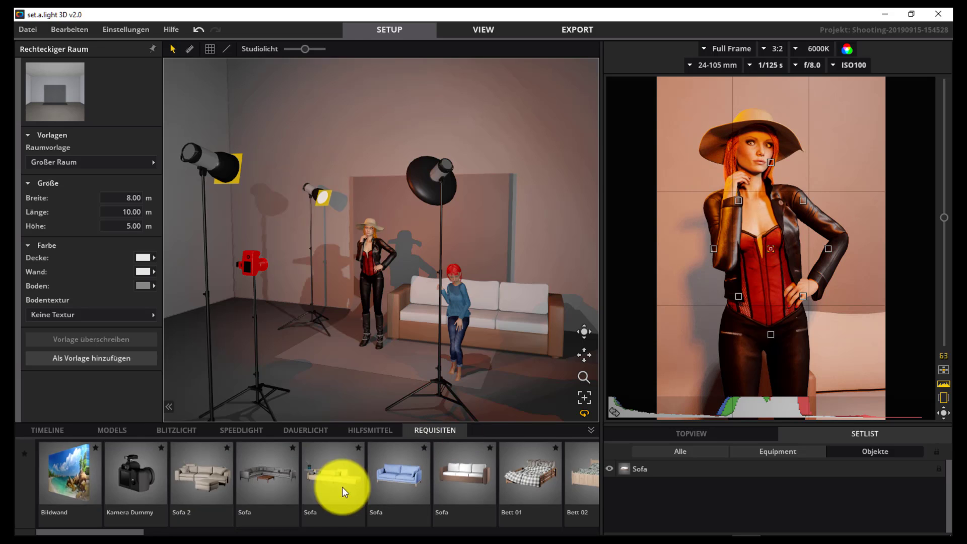
Step: Place the white Sofa 2 sectional at the studio's left, turned slightly toward the set
{"action": "left_click", "coordinate": [211, 488]}
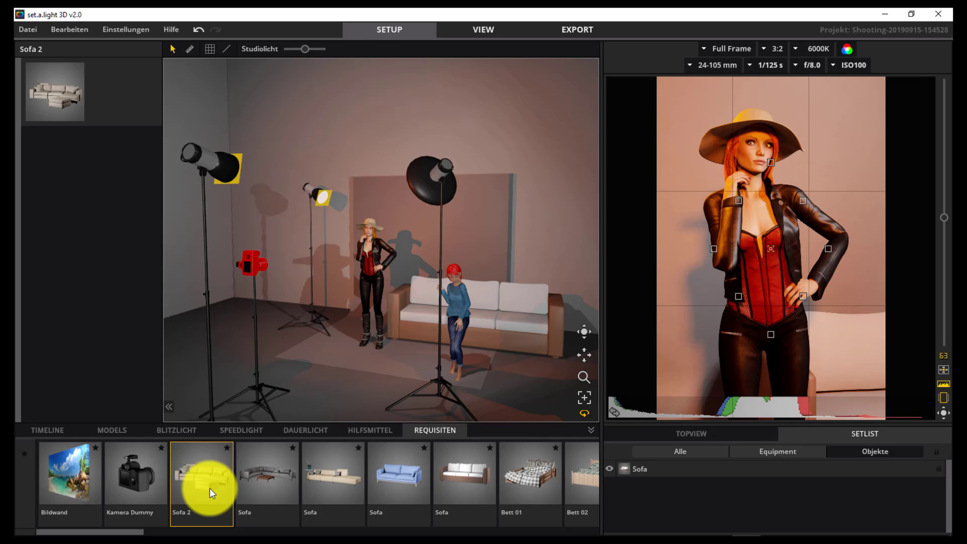
{"action": "double_click", "coordinate": [210, 489]}
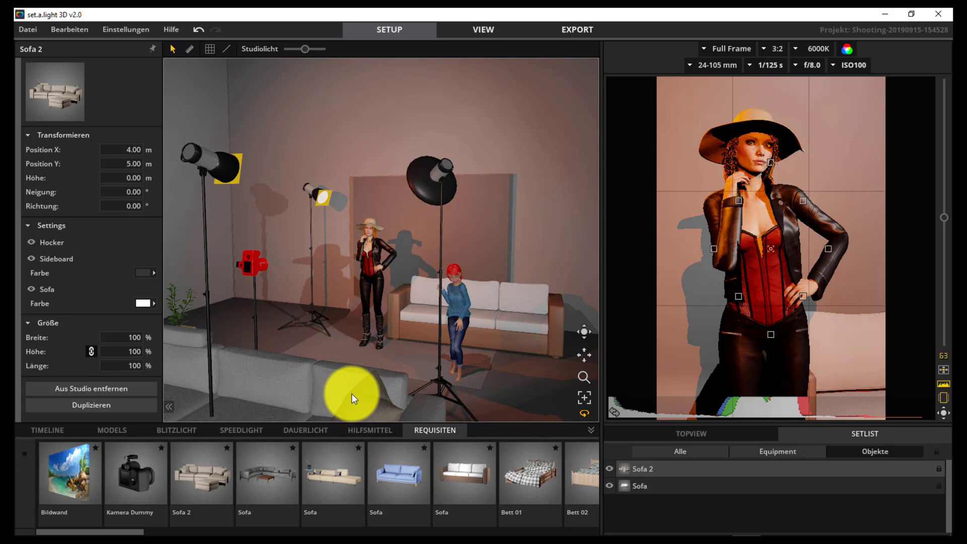
{"action": "mouse_move", "coordinate": [287, 401]}
{"action": "left_mouse_down"}
{"action": "mouse_move", "coordinate": [275, 340]}
{"action": "mouse_move", "coordinate": [327, 403]}
{"action": "mouse_move", "coordinate": [308, 349]}
{"action": "mouse_move", "coordinate": [267, 335]}
{"action": "mouse_move", "coordinate": [308, 369]}
{"action": "mouse_move", "coordinate": [291, 358]}
{"action": "left_mouse_up"}
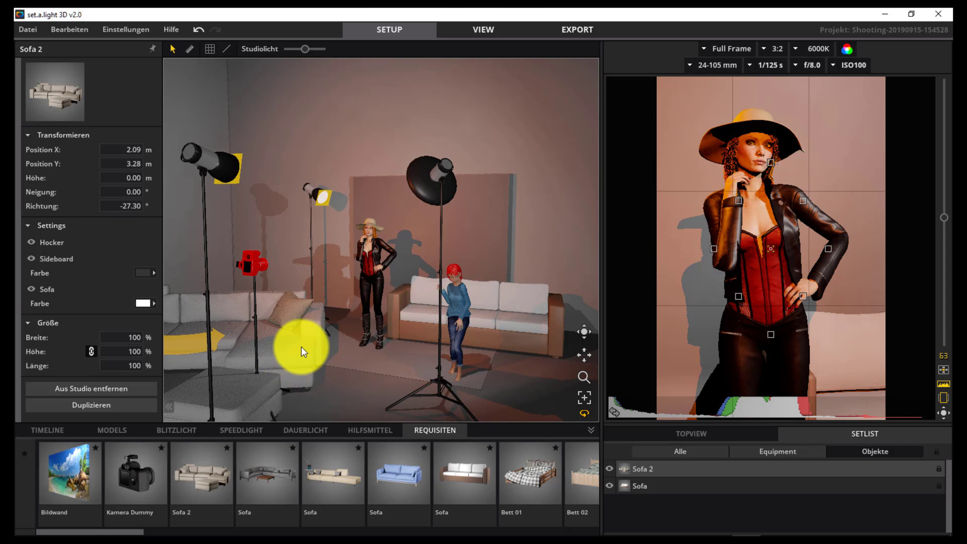
{"action": "mouse_move", "coordinate": [311, 298]}
{"action": "left_mouse_down"}
{"action": "mouse_move", "coordinate": [311, 309]}
{"action": "mouse_move", "coordinate": [295, 304]}
{"action": "mouse_move", "coordinate": [296, 321]}
{"action": "left_mouse_up"}
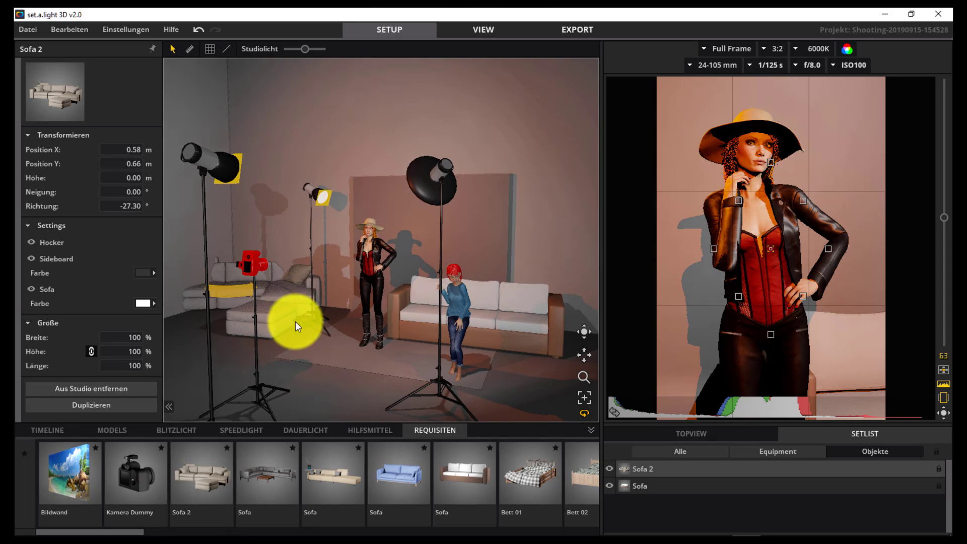
{"action": "left_click", "coordinate": [329, 379]}
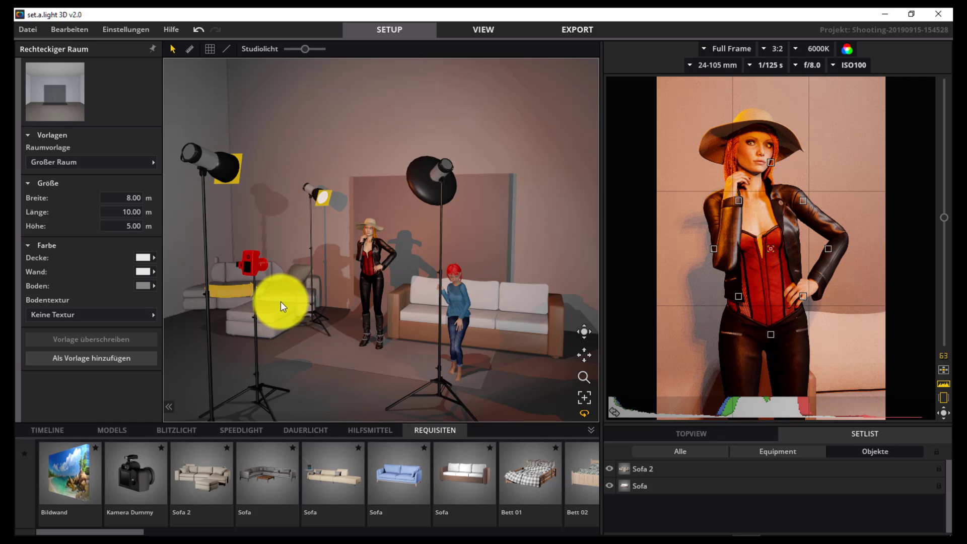
{"action": "mouse_move", "coordinate": [281, 308]}
{"action": "left_mouse_down"}
{"action": "mouse_move", "coordinate": [294, 332]}
{"action": "mouse_move", "coordinate": [304, 325]}
{"action": "left_mouse_up"}
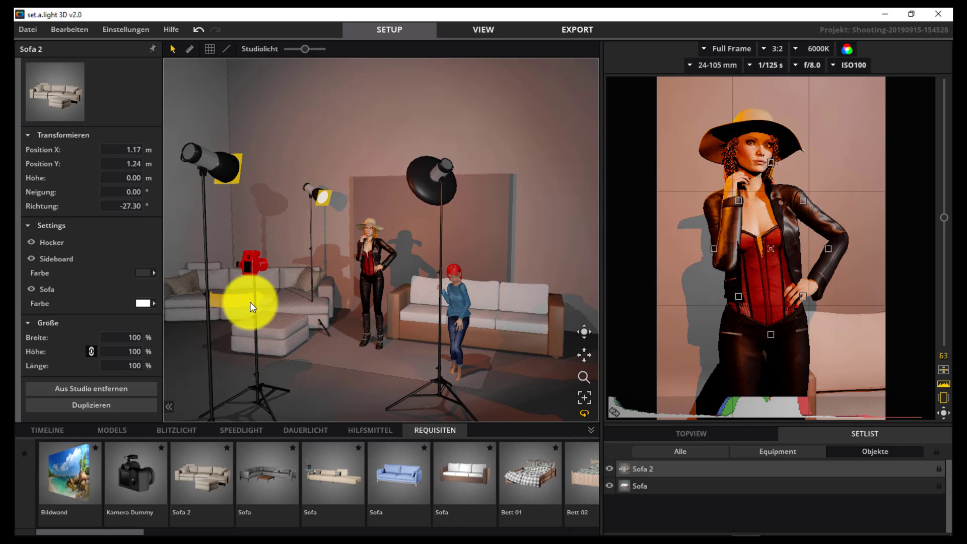
{"action": "left_click_drag", "start_coordinate": [253, 303], "coordinate": [267, 307]}
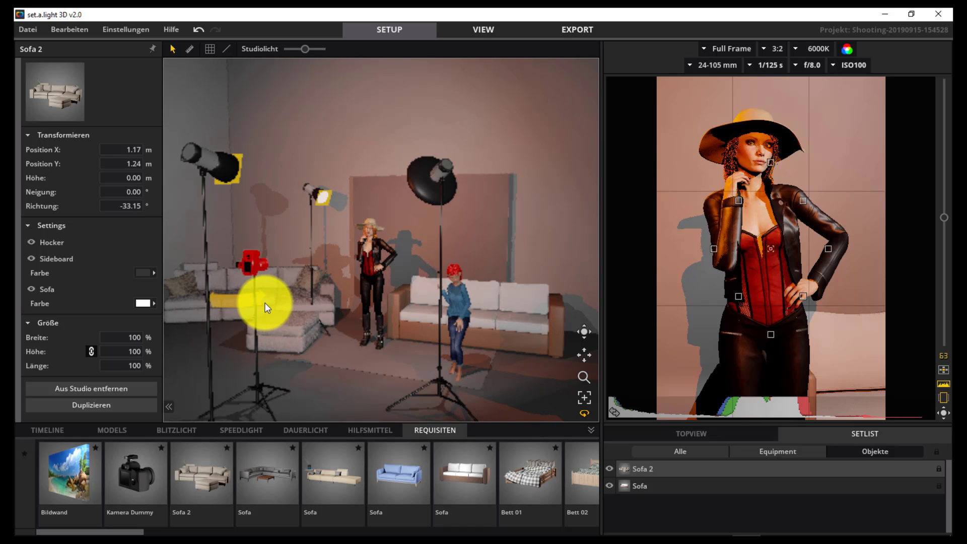
{"action": "left_click", "coordinate": [337, 392]}
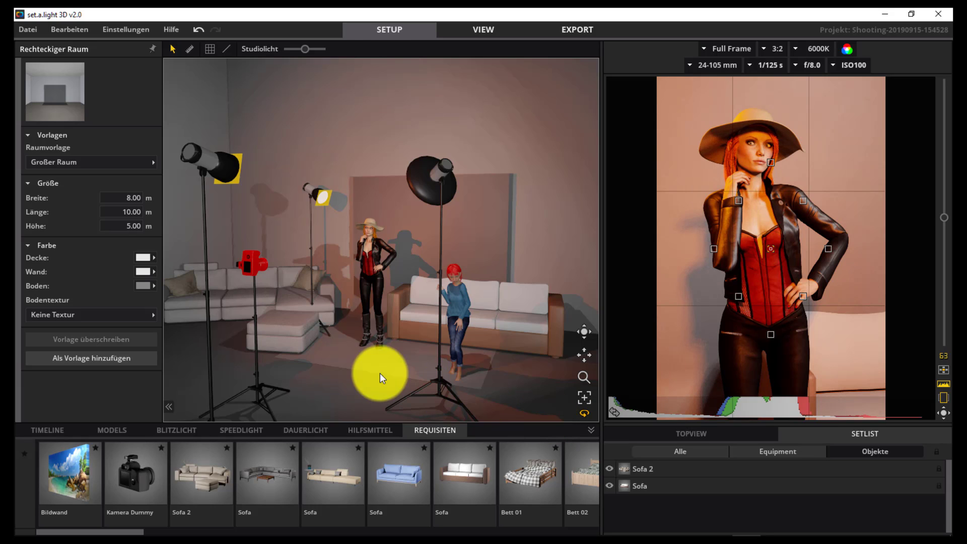
Step: Nudge Sarah's Hautglanz skin gloss slightly higher under Style > Haut
{"action": "left_click", "coordinate": [462, 311]}
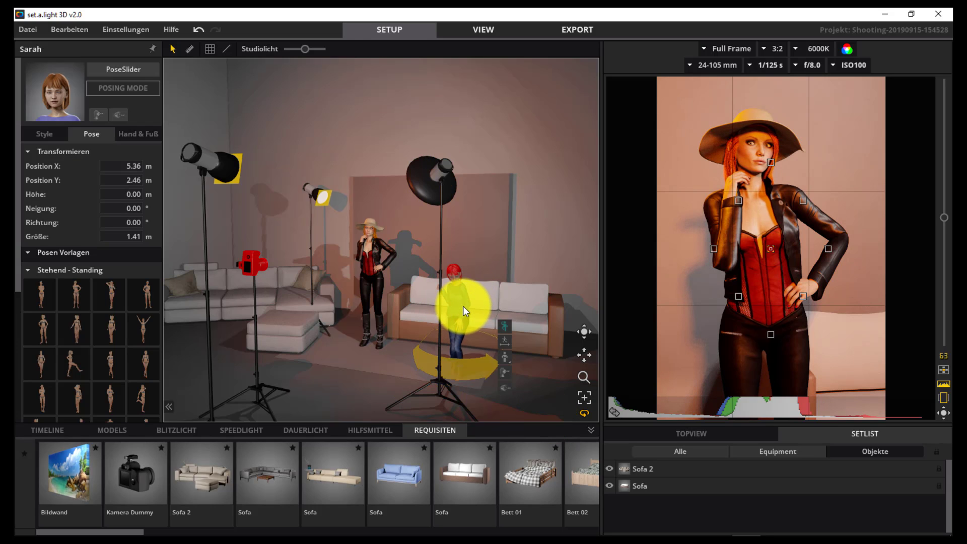
{"action": "left_click", "coordinate": [152, 133]}
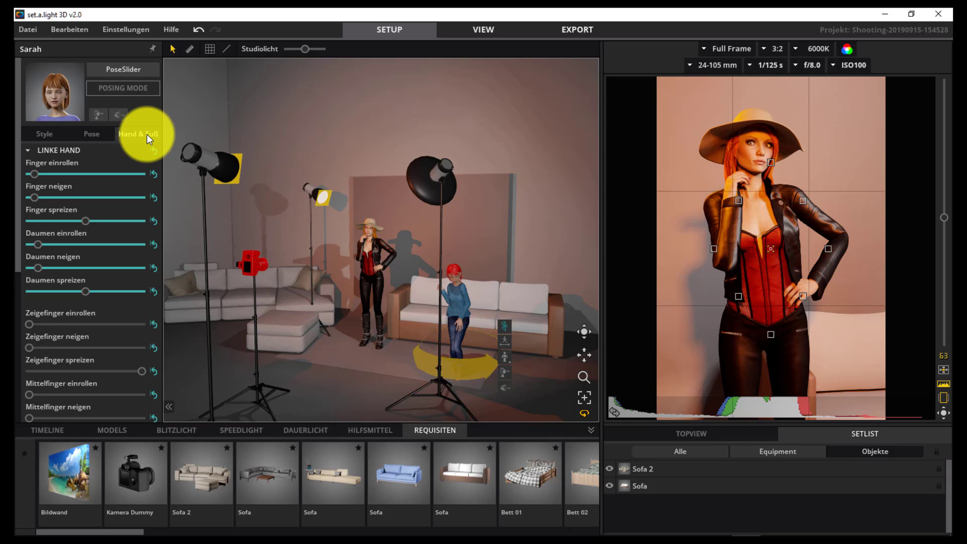
{"action": "left_click", "coordinate": [54, 131]}
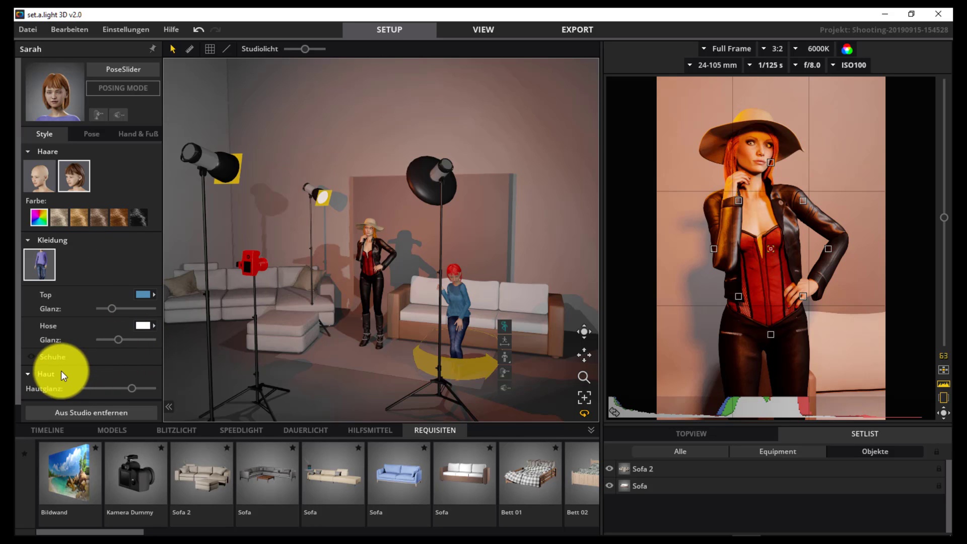
{"action": "left_click", "coordinate": [47, 377]}
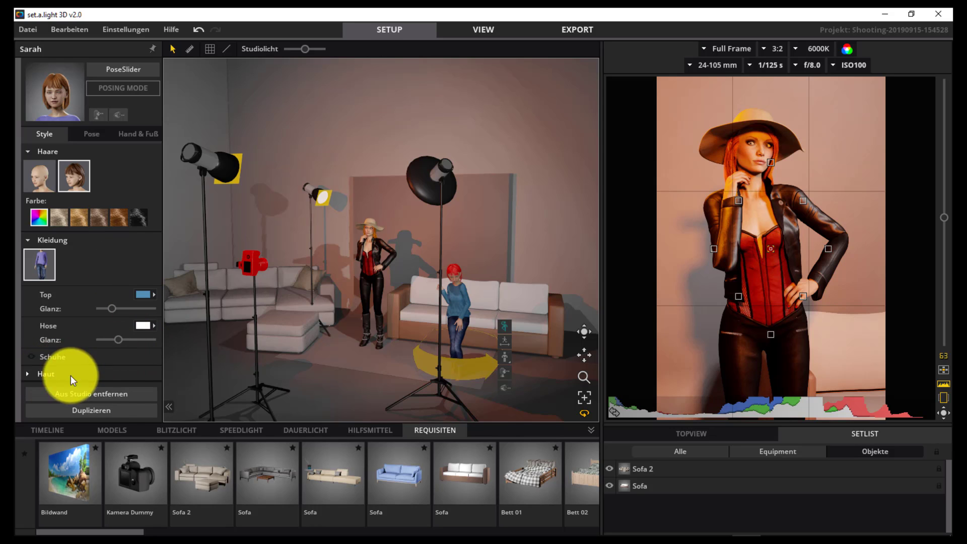
{"action": "left_click", "coordinate": [28, 374]}
{"action": "scroll", "coordinate": [122, 370], "scroll_direction": "down", "scroll_amount": 1}
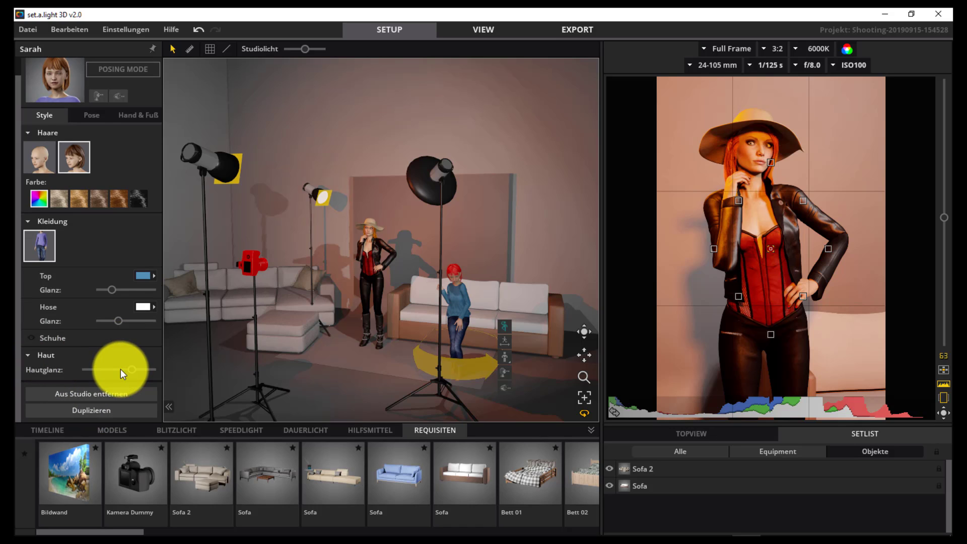
{"action": "left_click_drag", "start_coordinate": [131, 371], "coordinate": [138, 371]}
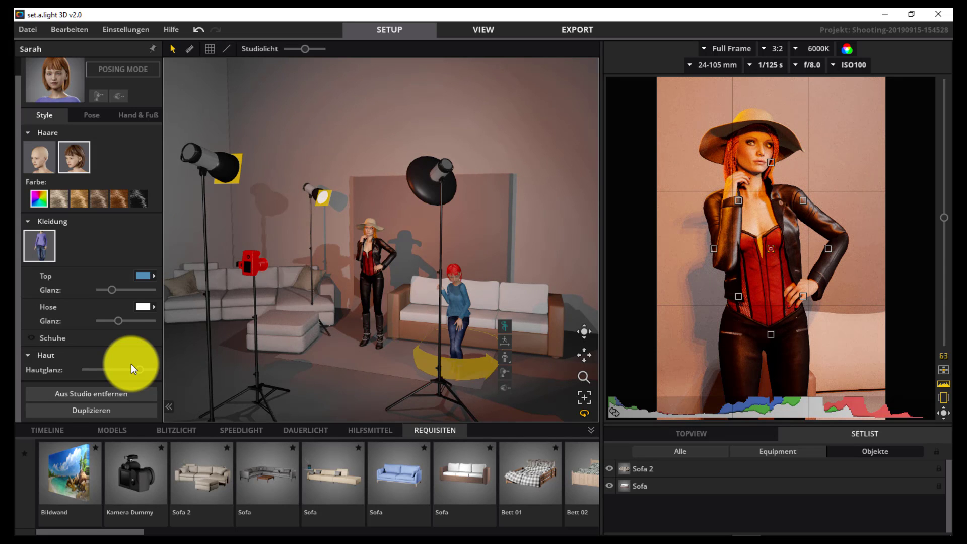
Step: Give Victoria the clear-rimmed glasses from Brillen
{"action": "left_click", "coordinate": [374, 259]}
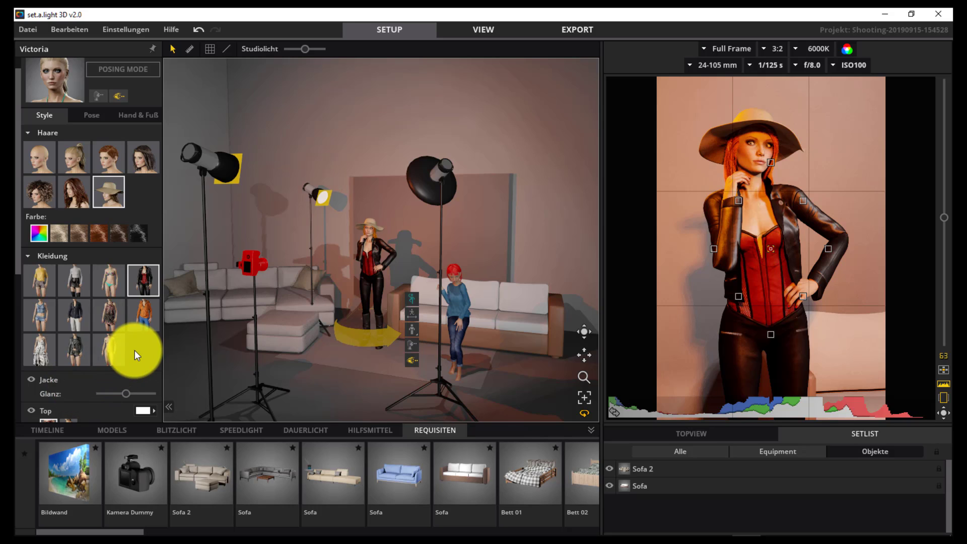
{"action": "scroll", "coordinate": [135, 350], "scroll_direction": "down", "scroll_amount": 2}
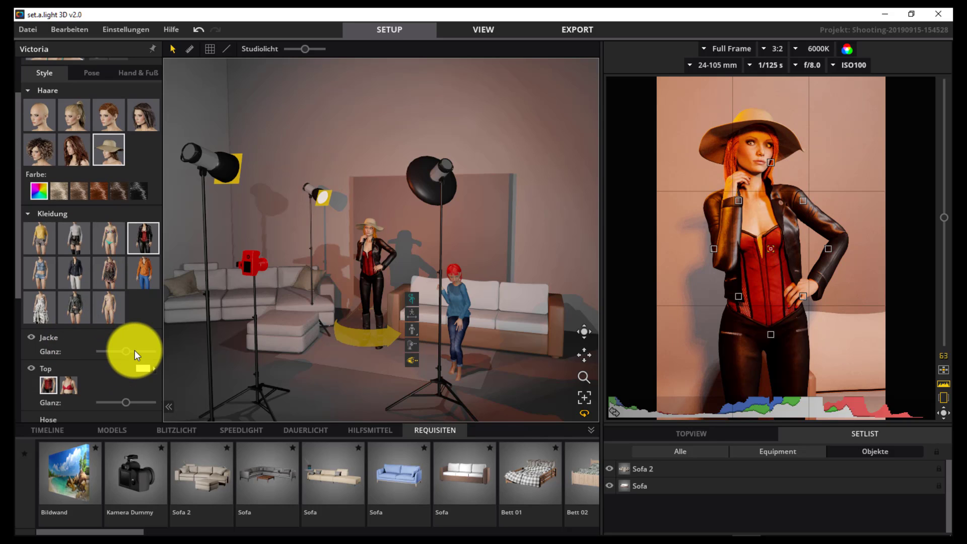
{"action": "scroll", "coordinate": [134, 350], "scroll_direction": "down", "scroll_amount": 2}
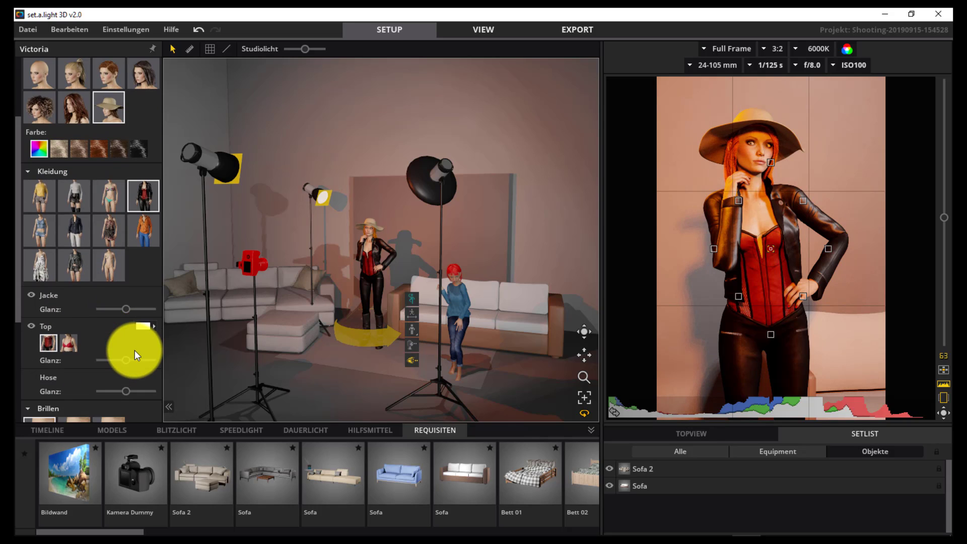
{"action": "scroll", "coordinate": [135, 350], "scroll_direction": "down", "scroll_amount": 2}
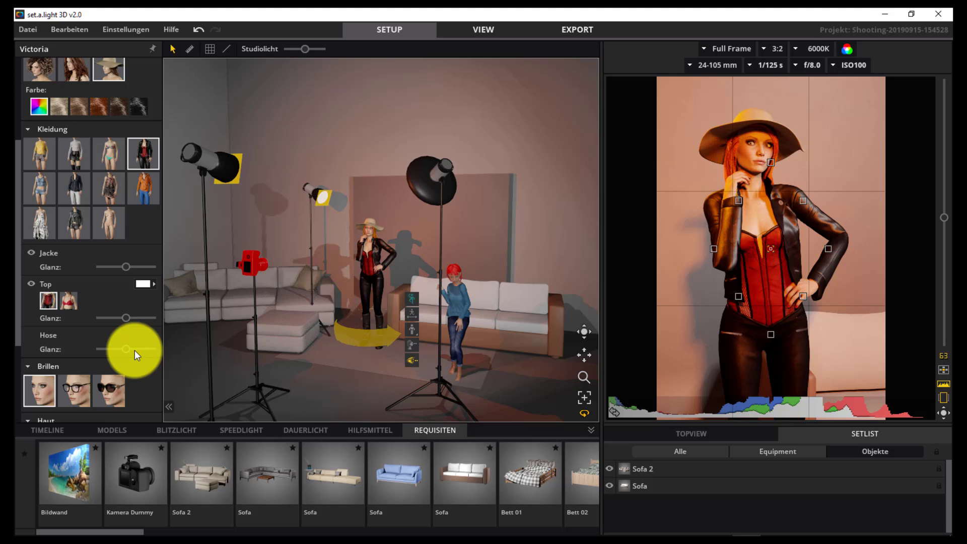
{"action": "left_click", "coordinate": [77, 393]}
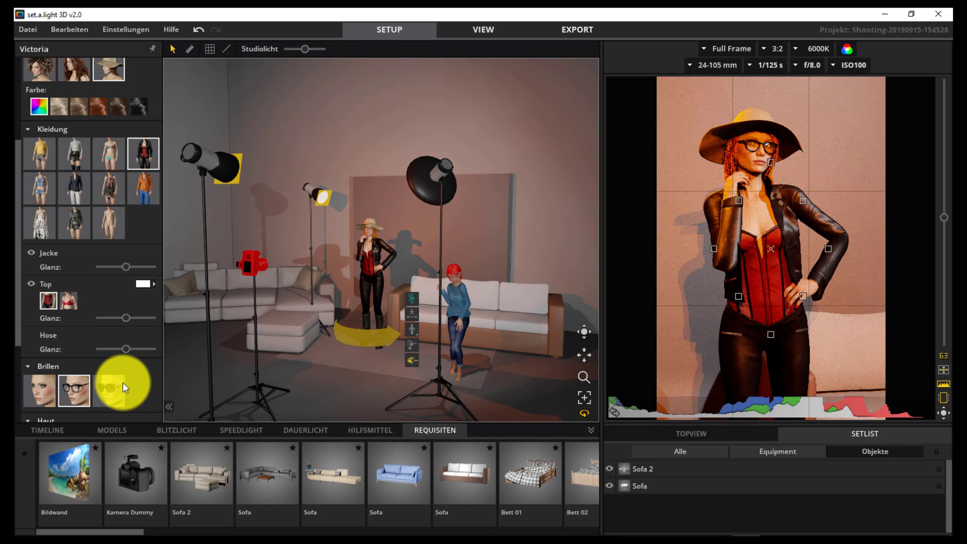
Step: Apply the second makeup look with pink lips to Victoria
{"action": "scroll", "coordinate": [123, 383], "scroll_direction": "down", "scroll_amount": 5}
{"action": "scroll", "coordinate": [123, 383], "scroll_direction": "down", "scroll_amount": 1}
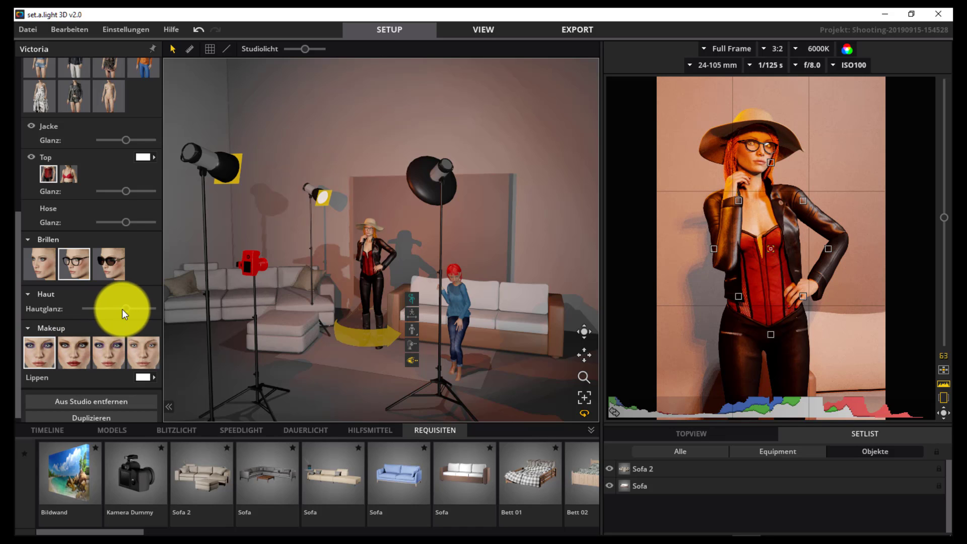
{"action": "left_click", "coordinate": [77, 357]}
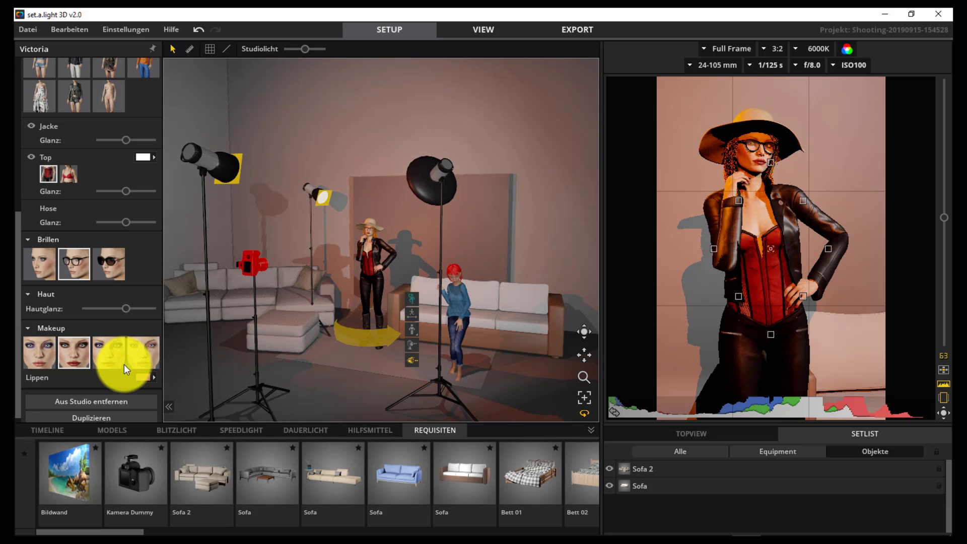
Step: Set Victoria's Lippen colour to muted red #BA5C5C
{"action": "left_click", "coordinate": [143, 377]}
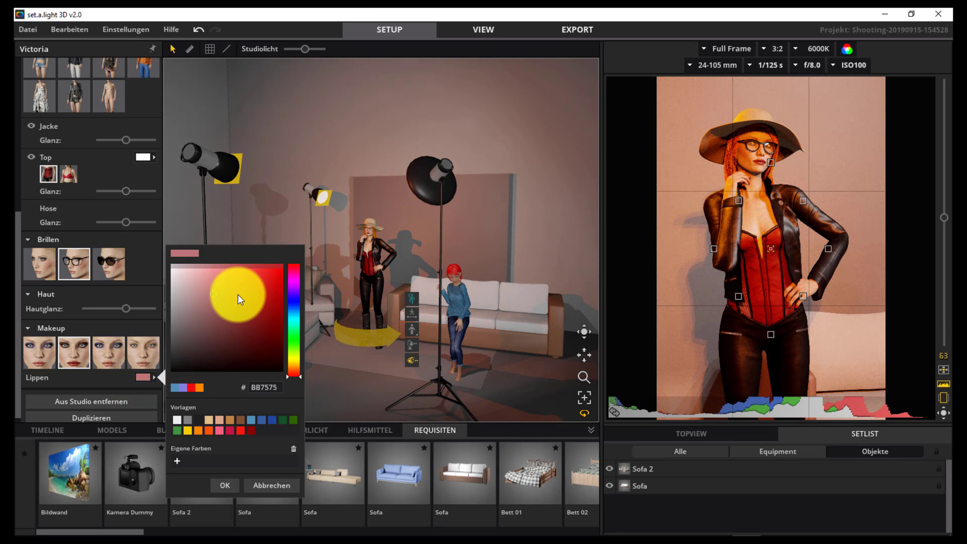
{"action": "left_click_drag", "start_coordinate": [228, 294], "coordinate": [234, 297]}
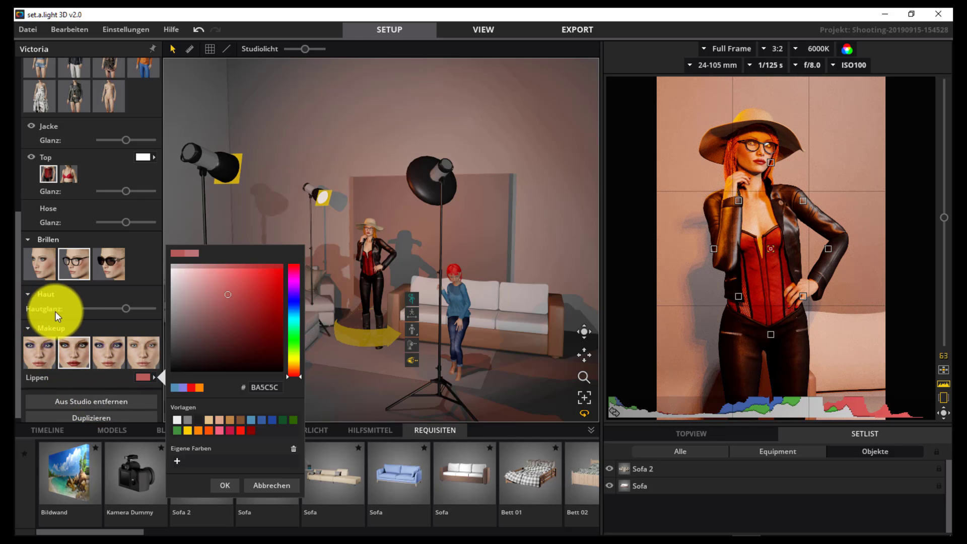
{"action": "left_click", "coordinate": [126, 307]}
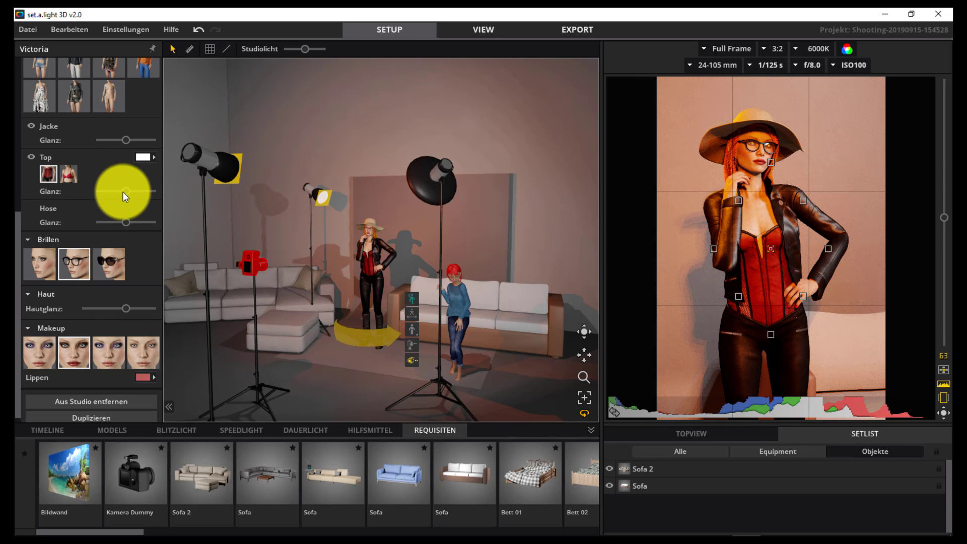
Step: Frame Victoria in a medium close-up to inspect her hat, glasses and lips
{"action": "scroll", "coordinate": [124, 191], "scroll_direction": "up", "scroll_amount": 1}
{"action": "scroll", "coordinate": [125, 194], "scroll_direction": "up", "scroll_amount": 2}
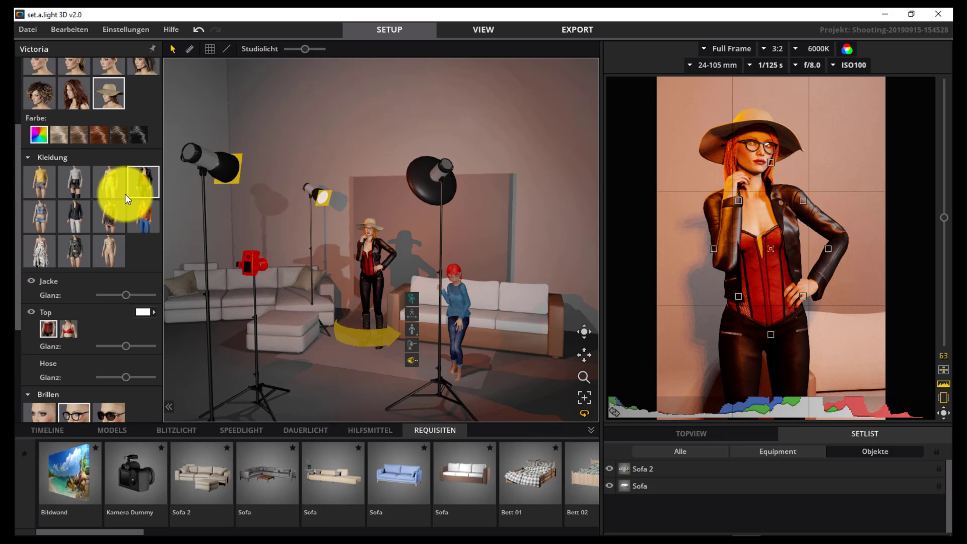
{"action": "scroll", "coordinate": [125, 196], "scroll_direction": "down", "scroll_amount": 1}
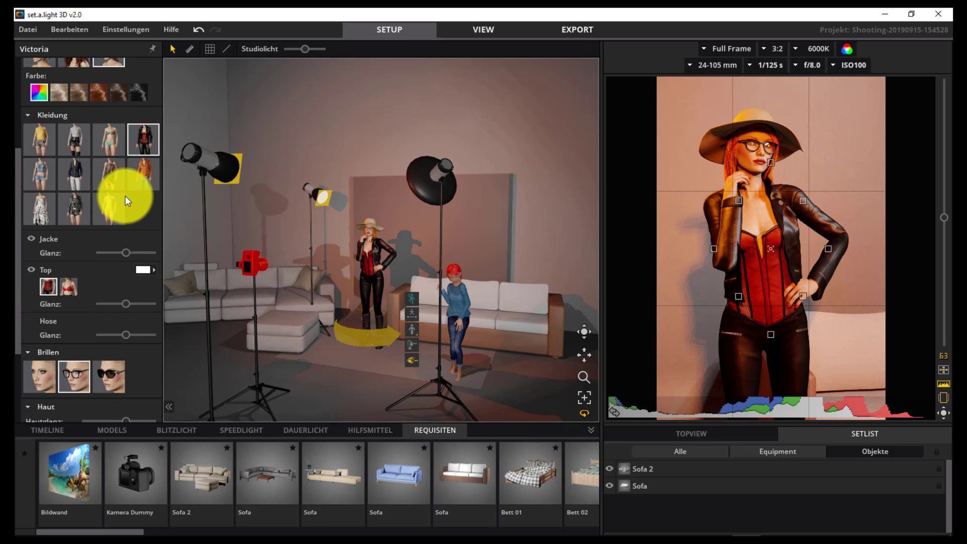
{"action": "scroll", "coordinate": [124, 196], "scroll_direction": "down", "scroll_amount": 1}
{"action": "scroll", "coordinate": [126, 199], "scroll_direction": "down", "scroll_amount": 1}
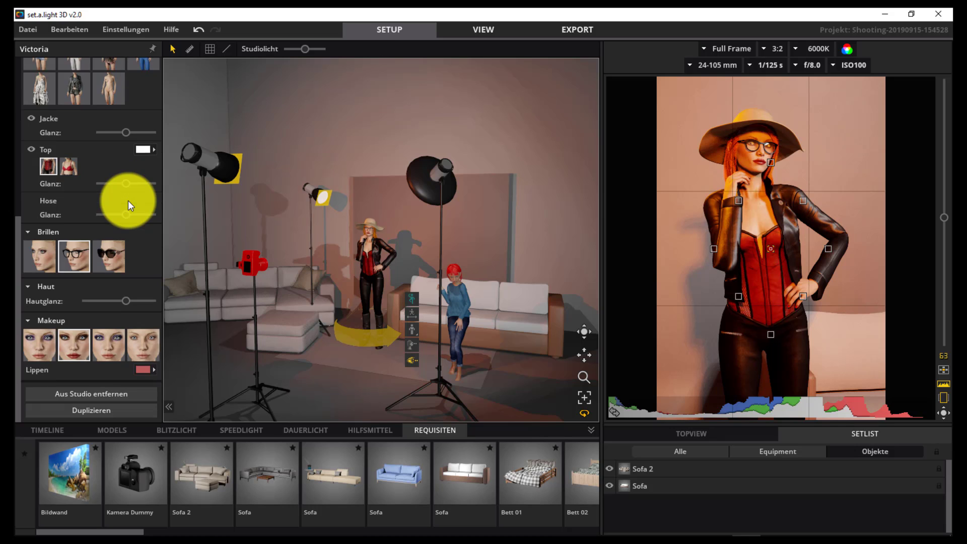
{"action": "scroll", "coordinate": [127, 200], "scroll_direction": "up", "scroll_amount": 3}
{"action": "scroll", "coordinate": [128, 201], "scroll_direction": "up", "scroll_amount": 2}
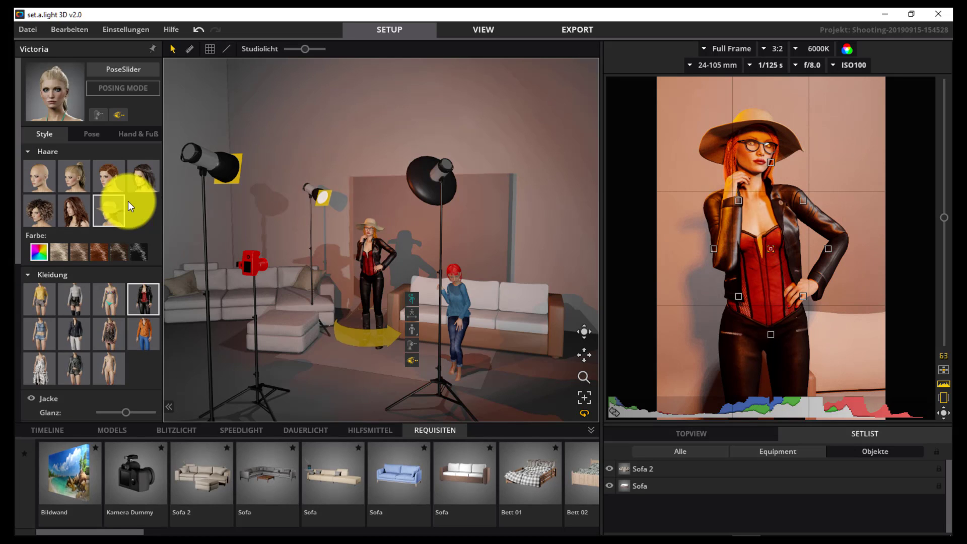
{"action": "key", "text": "f"}
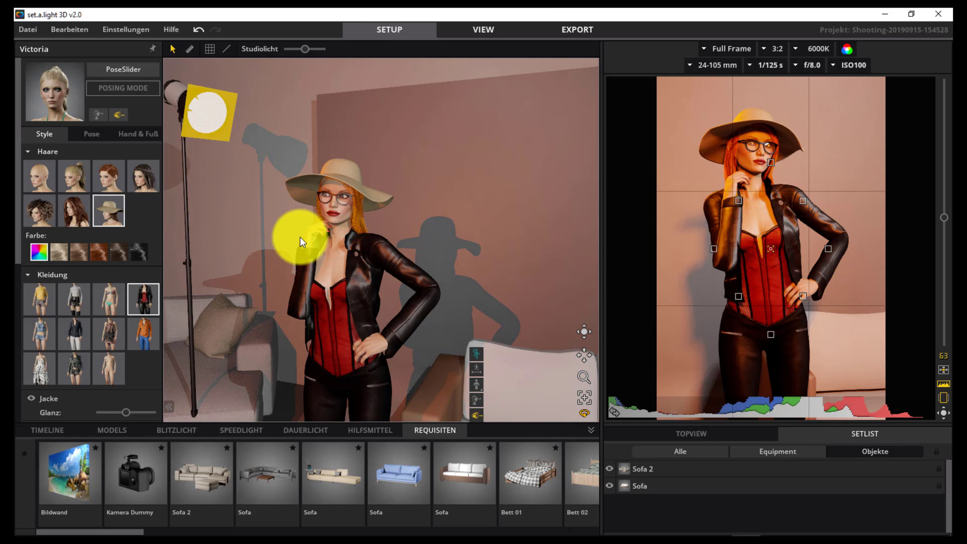
{"action": "left_click_drag", "start_coordinate": [271, 221], "coordinate": [388, 282]}
{"action": "scroll", "coordinate": [389, 282], "scroll_direction": "up", "scroll_amount": 2}
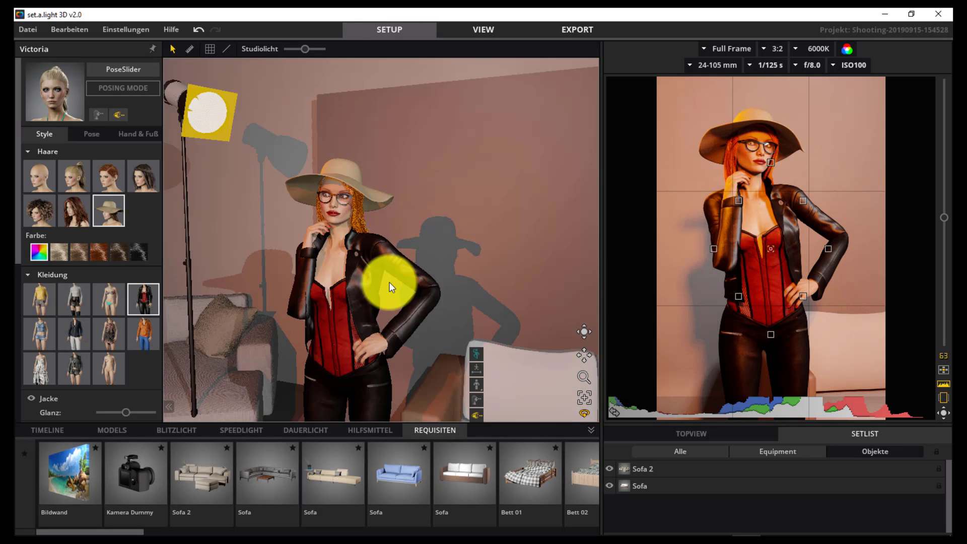
{"action": "scroll", "coordinate": [390, 282], "scroll_direction": "up", "scroll_amount": 2}
{"action": "scroll", "coordinate": [392, 281], "scroll_direction": "up", "scroll_amount": 2}
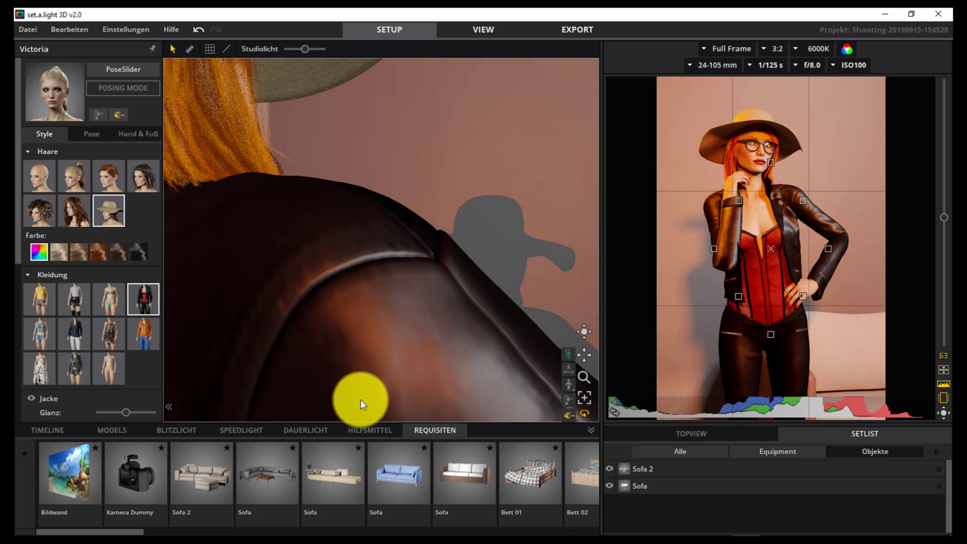
{"action": "key", "text": "f"}
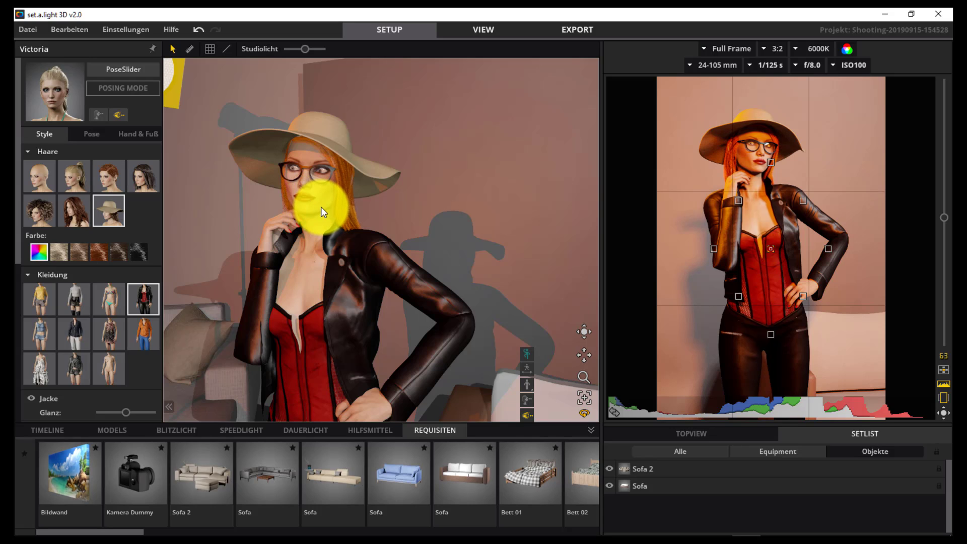
Step: Pose Victoria in a Stehend standing pose, one hand raised to her hat brim
{"action": "left_click", "coordinate": [92, 134]}
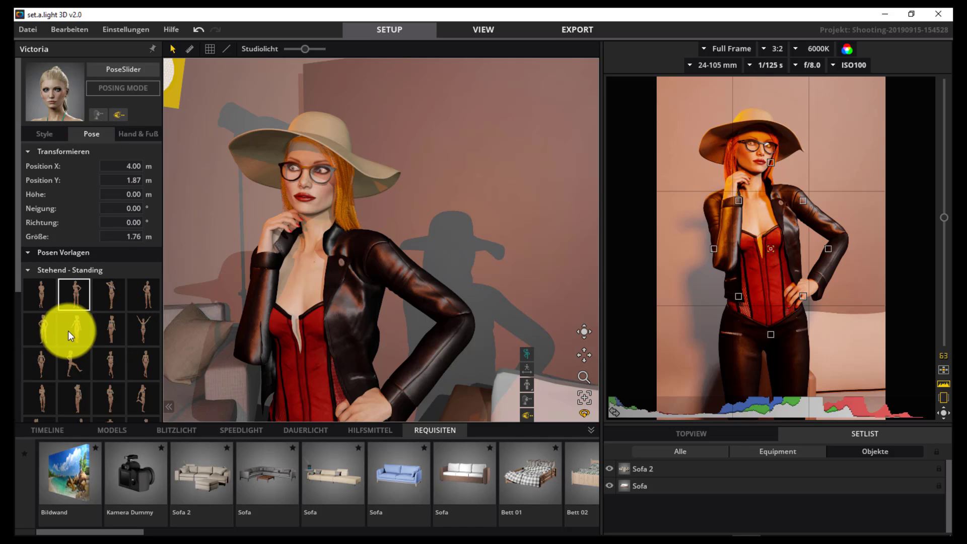
{"action": "left_click", "coordinate": [82, 365]}
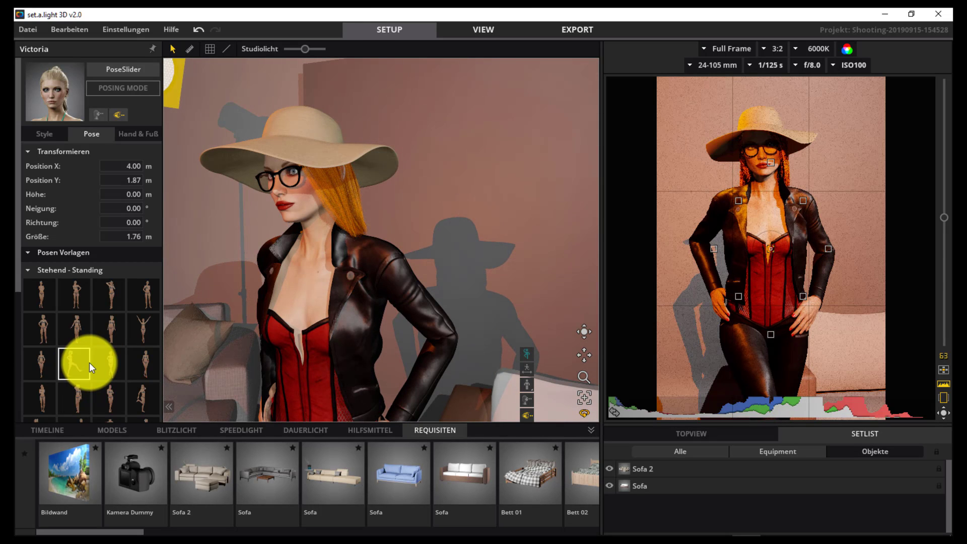
{"action": "left_click", "coordinate": [40, 365]}
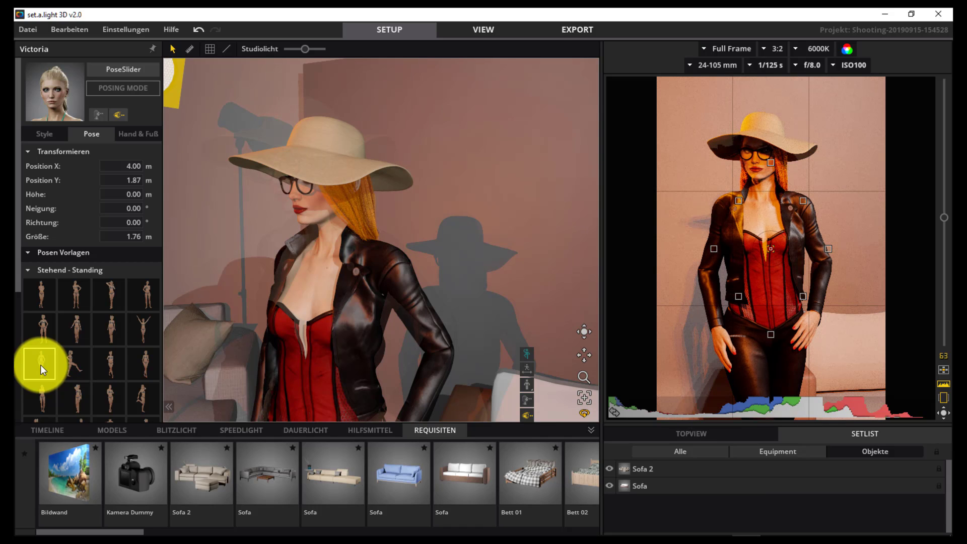
{"action": "left_click", "coordinate": [77, 389]}
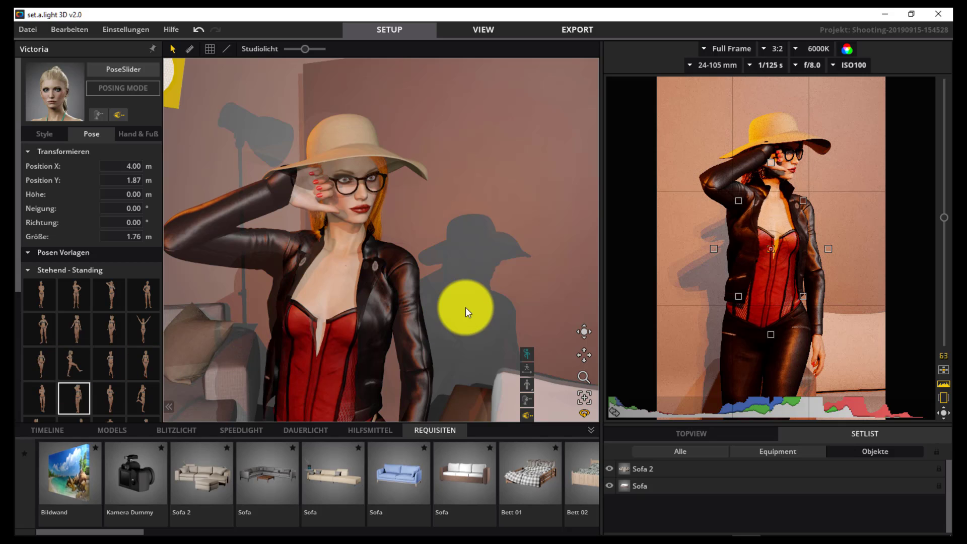
{"action": "scroll", "coordinate": [467, 306], "scroll_direction": "down", "scroll_amount": 3}
{"action": "scroll", "coordinate": [467, 306], "scroll_direction": "down", "scroll_amount": 1}
{"action": "scroll", "coordinate": [465, 306], "scroll_direction": "down", "scroll_amount": 2}
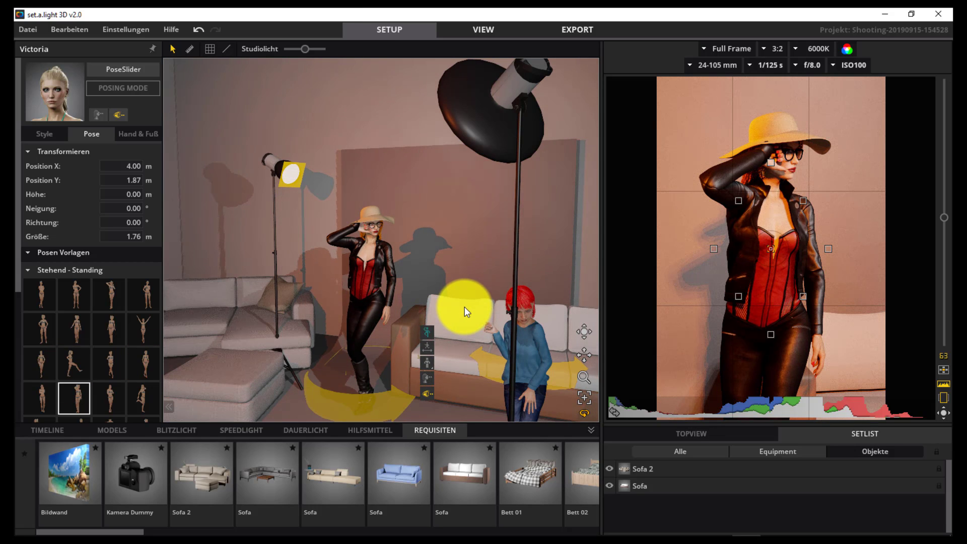
Step: Zoom out to show the whole set with both models, lights and sofas
{"action": "scroll", "coordinate": [465, 309], "scroll_direction": "down", "scroll_amount": 2}
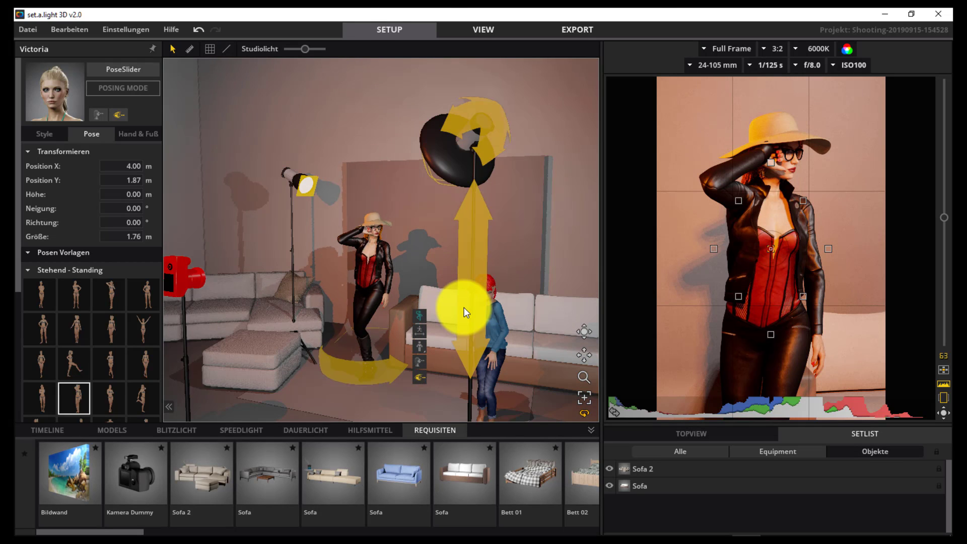
{"action": "scroll", "coordinate": [465, 308], "scroll_direction": "down", "scroll_amount": 1}
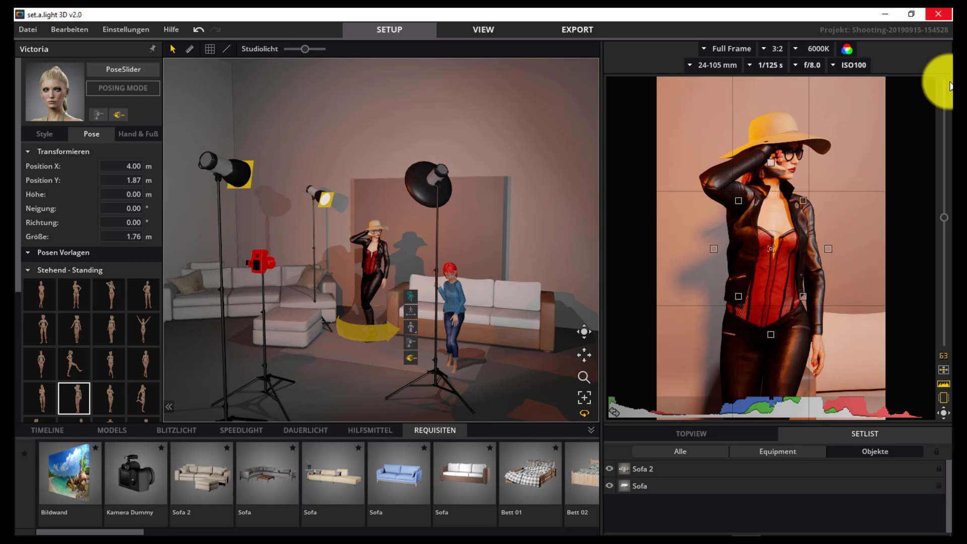
Step: Take two snapshots of Victoria's hat-brim pose and view the rendered shot
{"action": "left_click", "coordinate": [925, 98]}
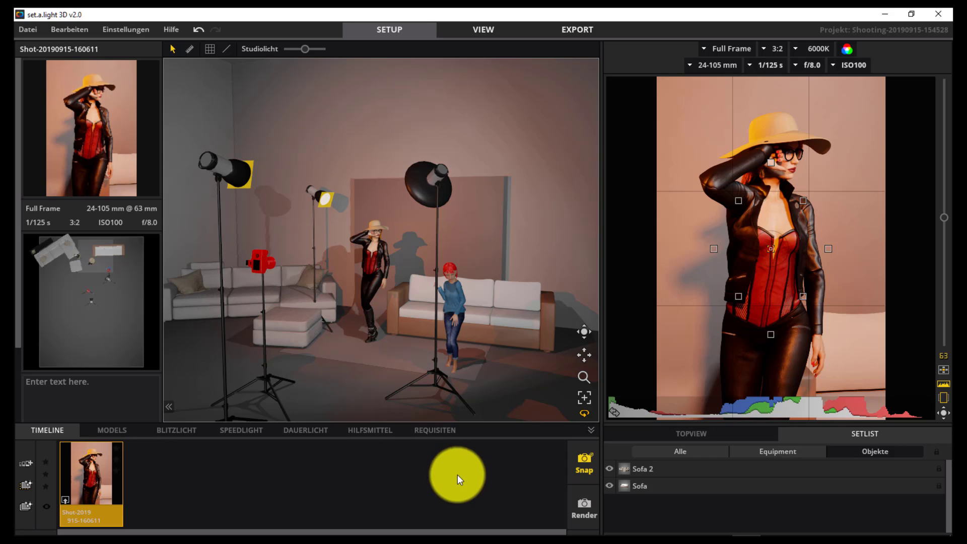
{"action": "left_click", "coordinate": [583, 504]}
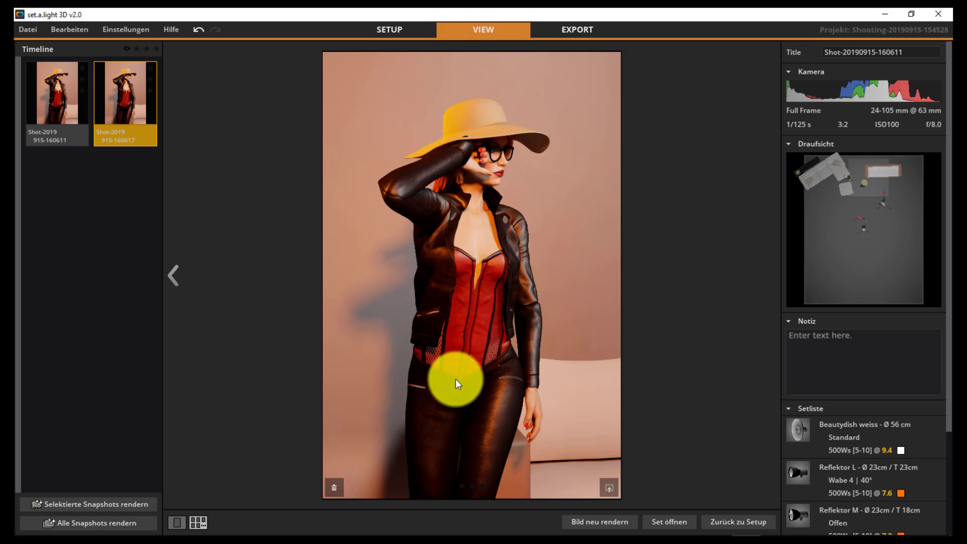
Step: Compare the Vorlage export templates, finishing on the single 3D Studioansicht at 1200x1600 px
{"action": "left_click", "coordinate": [608, 489]}
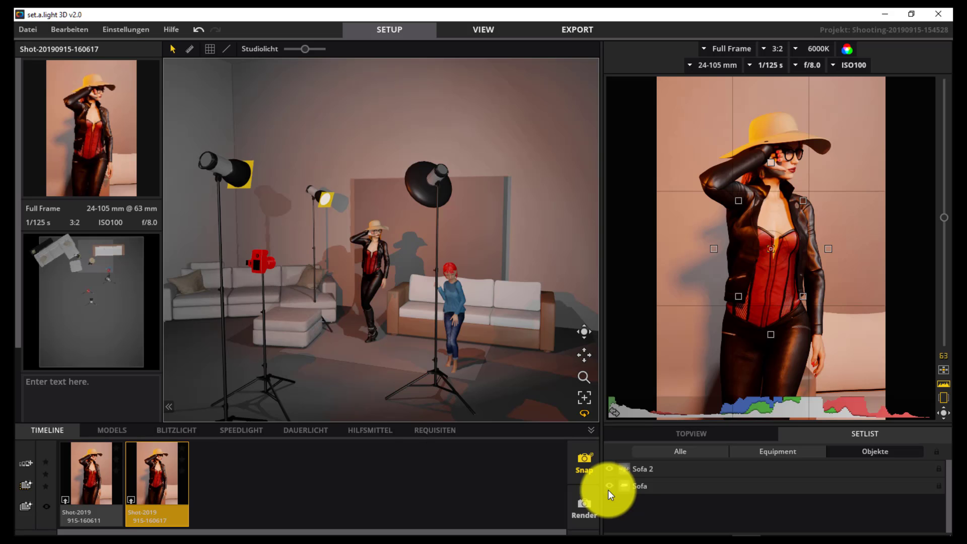
{"action": "mouse_move", "coordinate": [771, 242]}
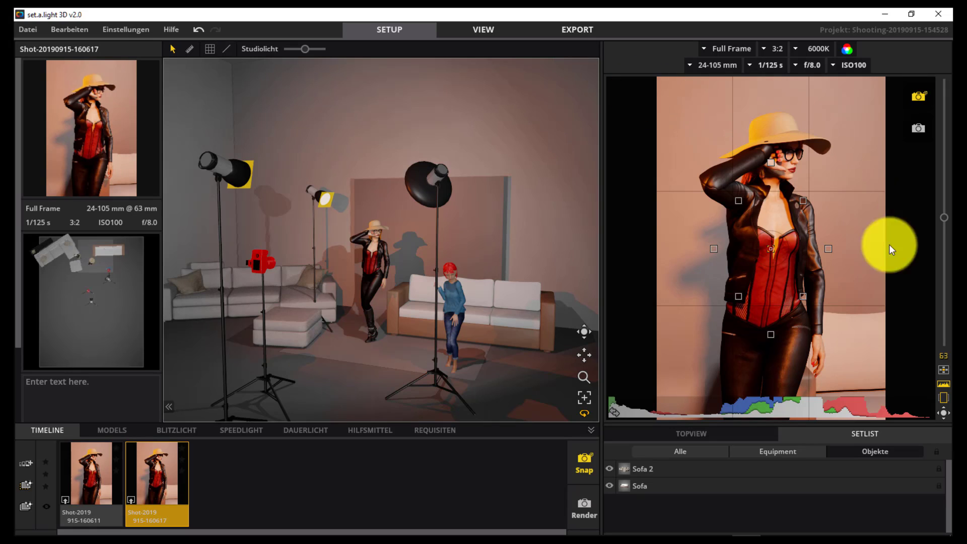
{"action": "left_click", "coordinate": [581, 31]}
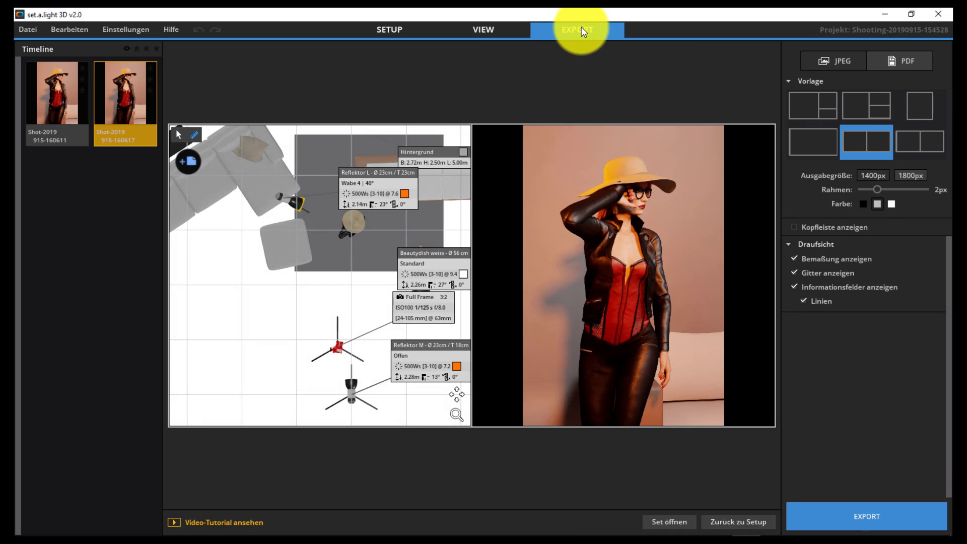
{"action": "left_click", "coordinate": [804, 146]}
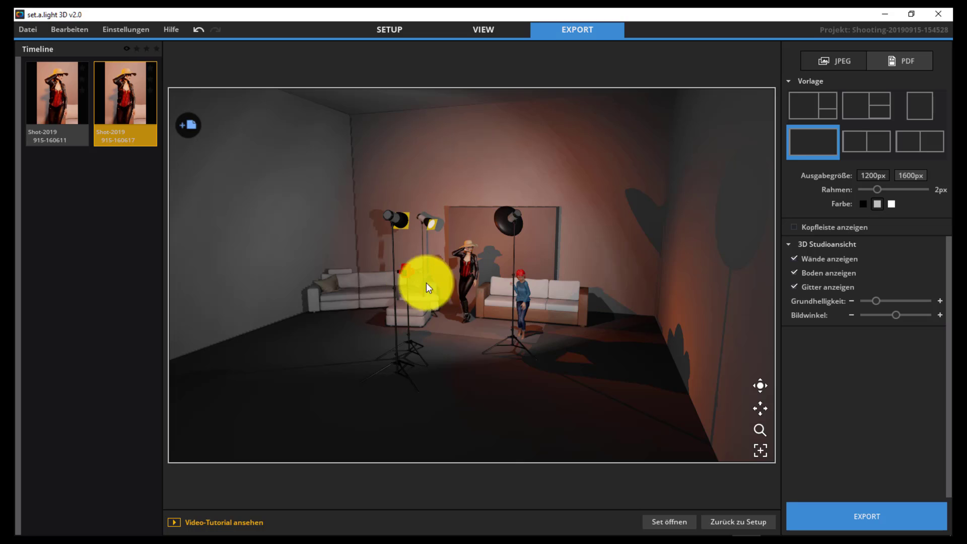
{"action": "left_click", "coordinate": [802, 110]}
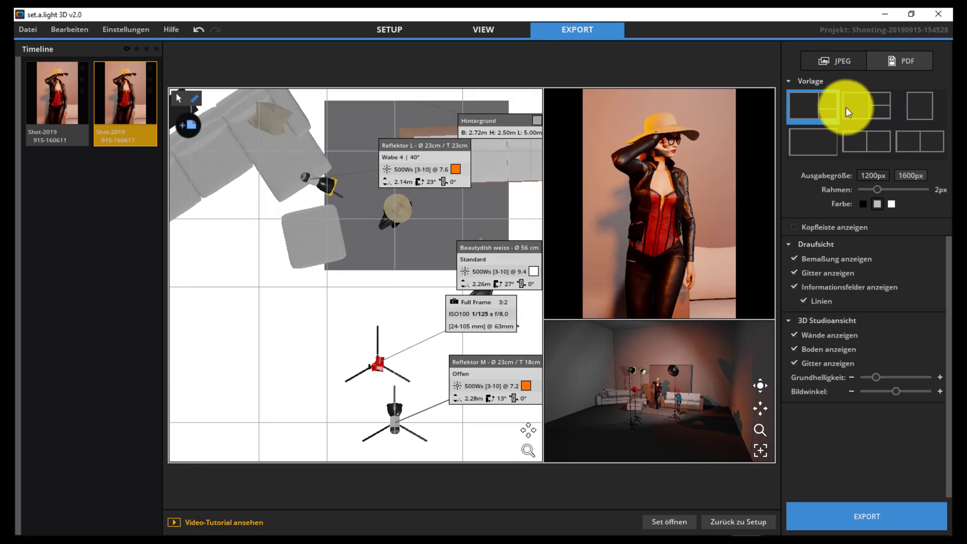
{"action": "left_click", "coordinate": [863, 106]}
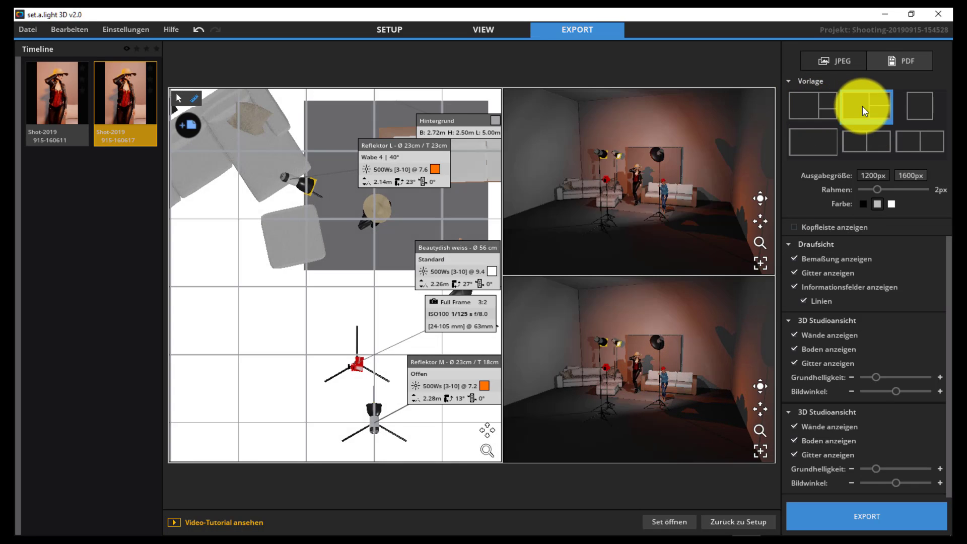
{"action": "left_click", "coordinate": [926, 107]}
{"action": "left_click", "coordinate": [878, 139]}
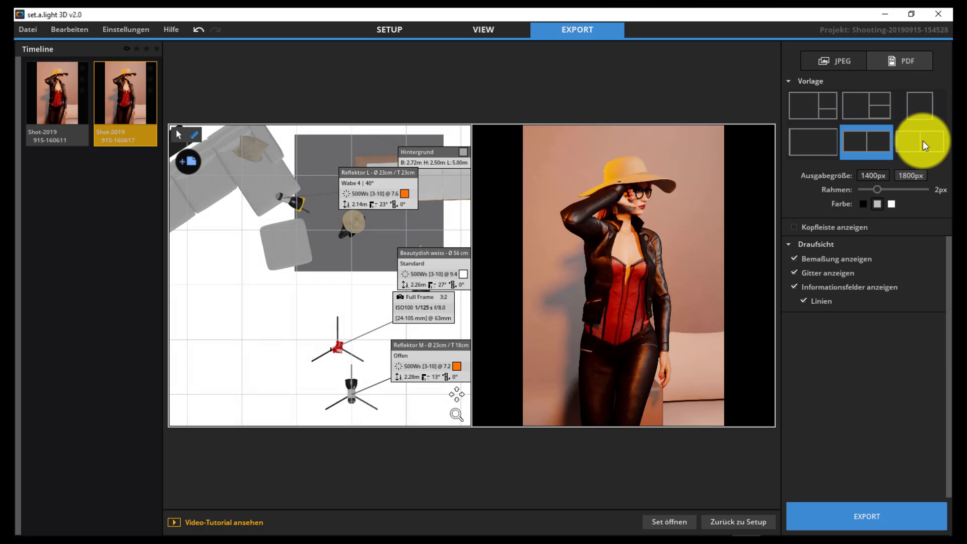
{"action": "left_click", "coordinate": [923, 141]}
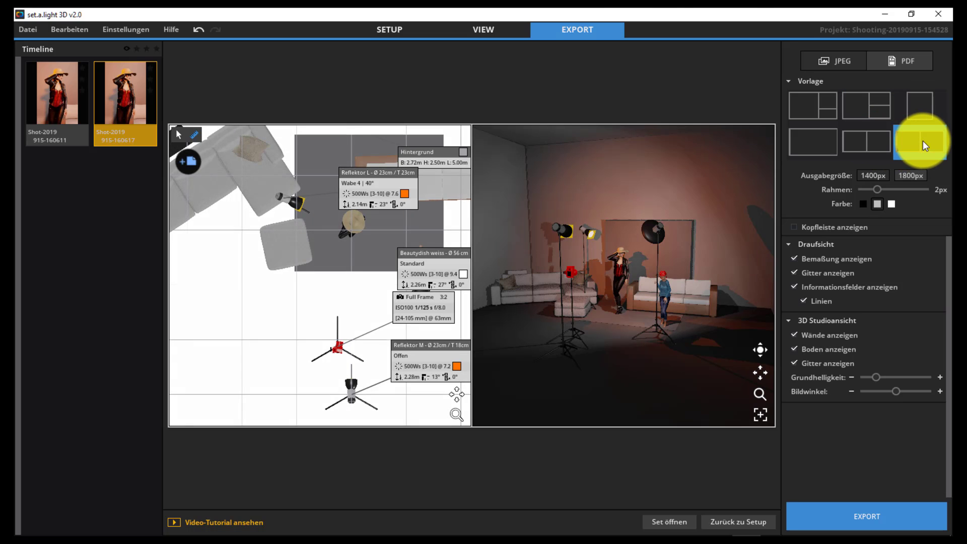
{"action": "left_click", "coordinate": [815, 105]}
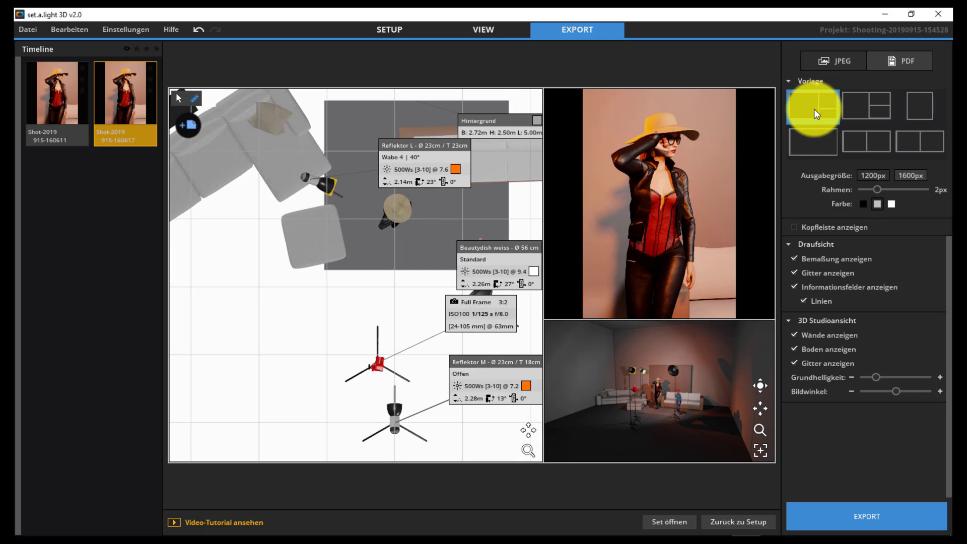
{"action": "left_click", "coordinate": [863, 110]}
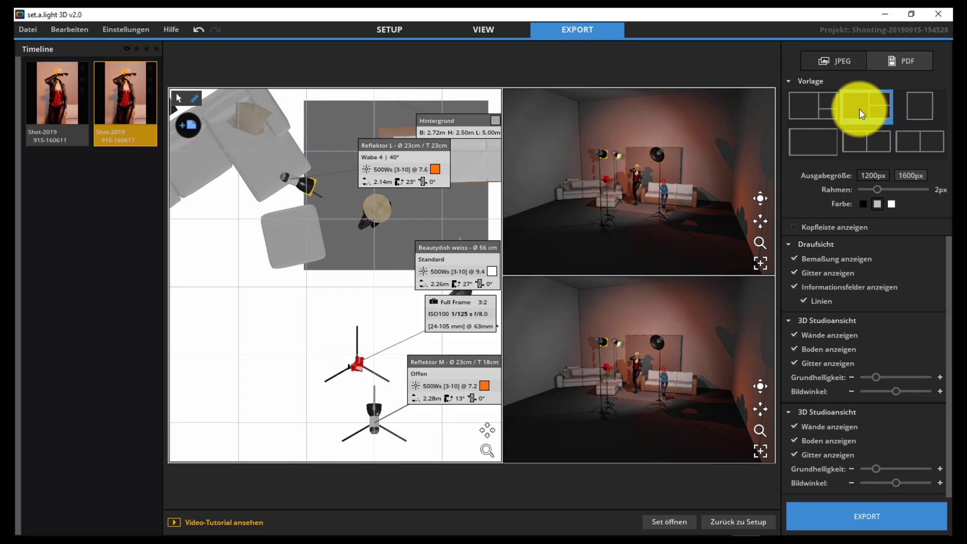
{"action": "left_click", "coordinate": [817, 140]}
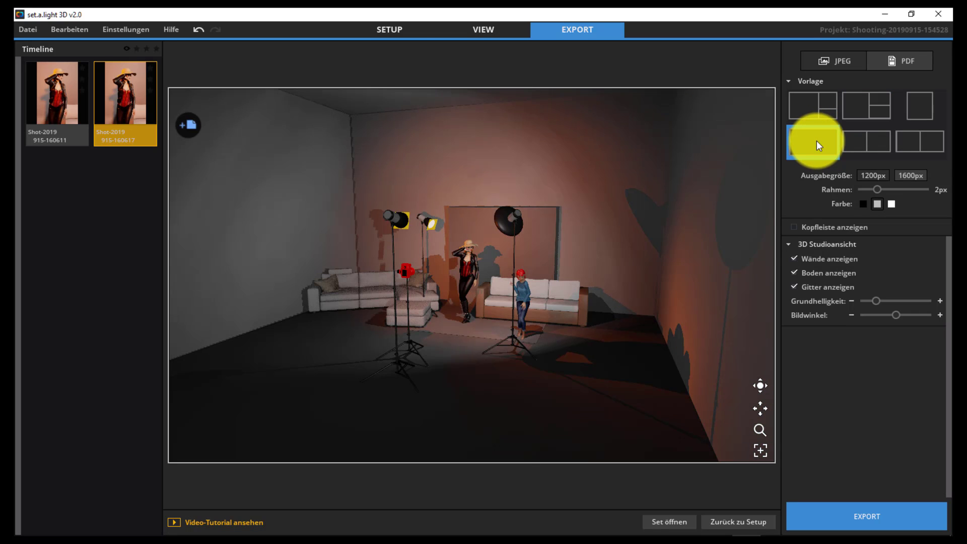